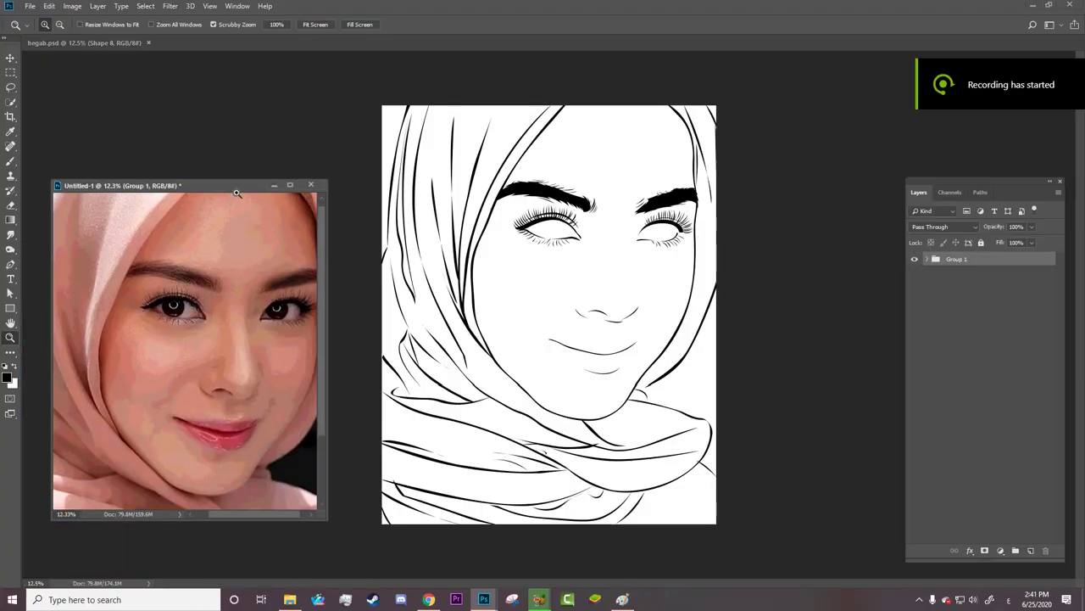
- Zoom the reference photo and then the line-art canvas in on the right eye
{"action": "left_click_drag", "start_coordinate": [290, 219], "coordinate": [378, 268]}
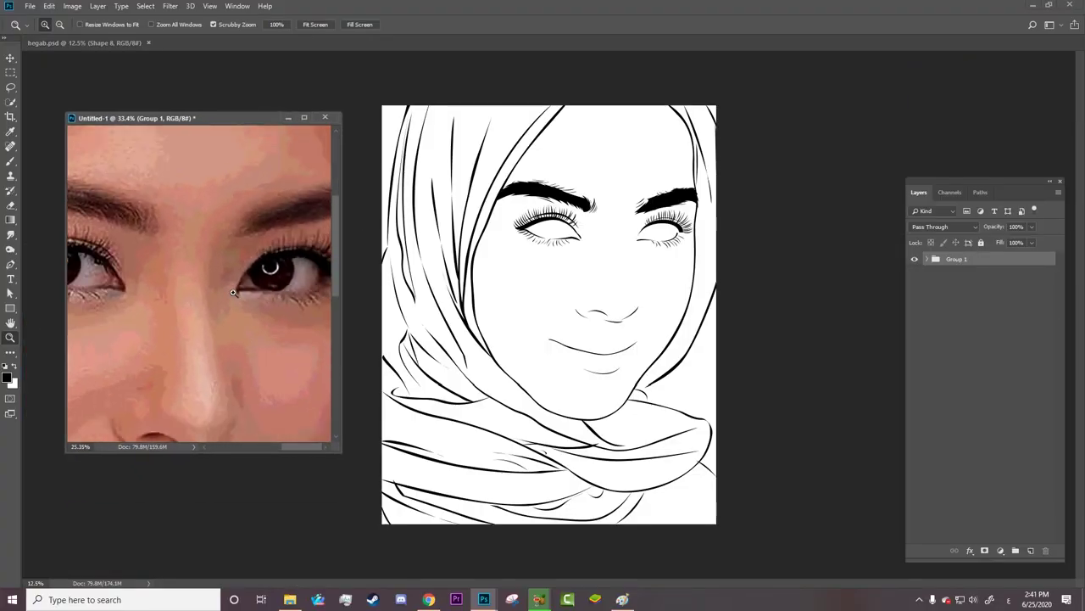
{"action": "left_click_drag", "start_coordinate": [595, 236], "coordinate": [957, 300]}
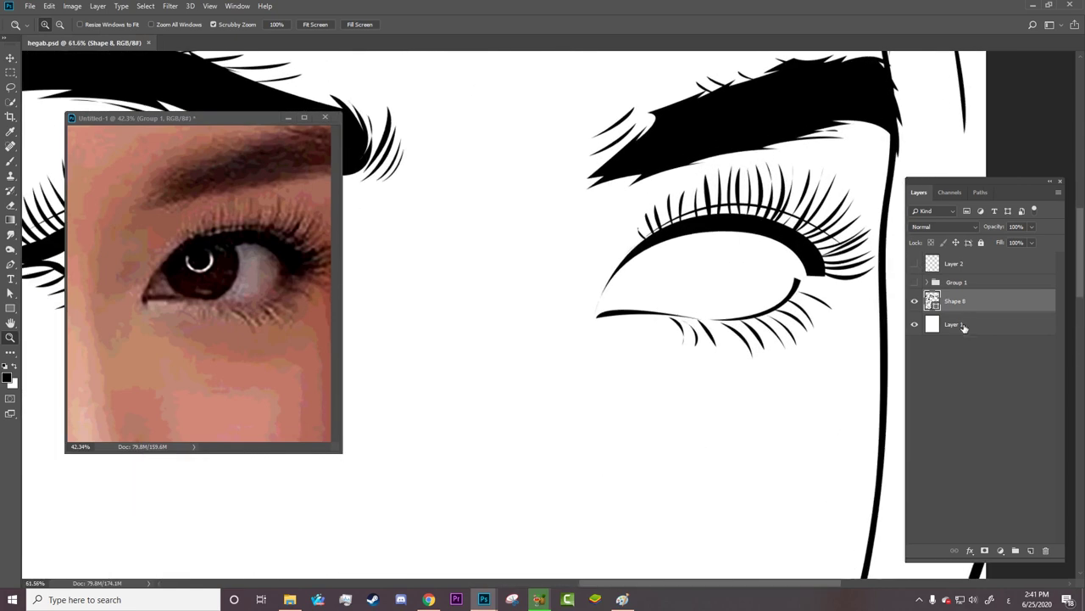
- Make the reference photo Group 1 and its posterized copy visible above Layer 1
{"action": "left_click", "coordinate": [958, 325]}
{"action": "left_click", "coordinate": [914, 282]}
{"action": "left_click", "coordinate": [926, 283]}
{"action": "left_click", "coordinate": [915, 301]}
{"action": "left_click", "coordinate": [927, 283]}
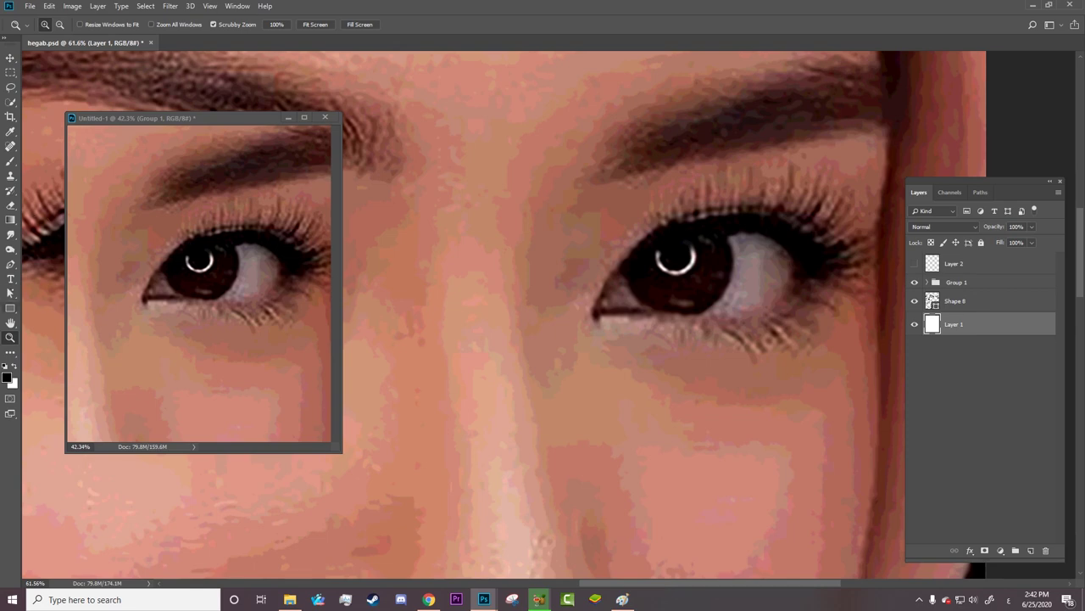
- Trace a closed Pen shape around the eye white, from inner corner along both lids
{"action": "left_click", "coordinate": [11, 264]}
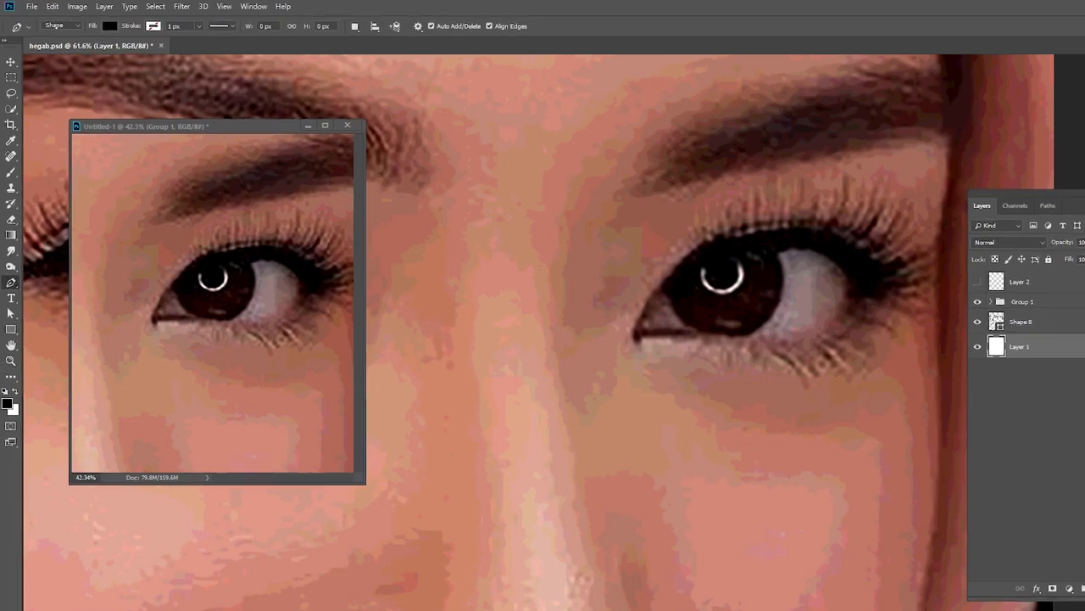
{"action": "left_click", "coordinate": [53, 24]}
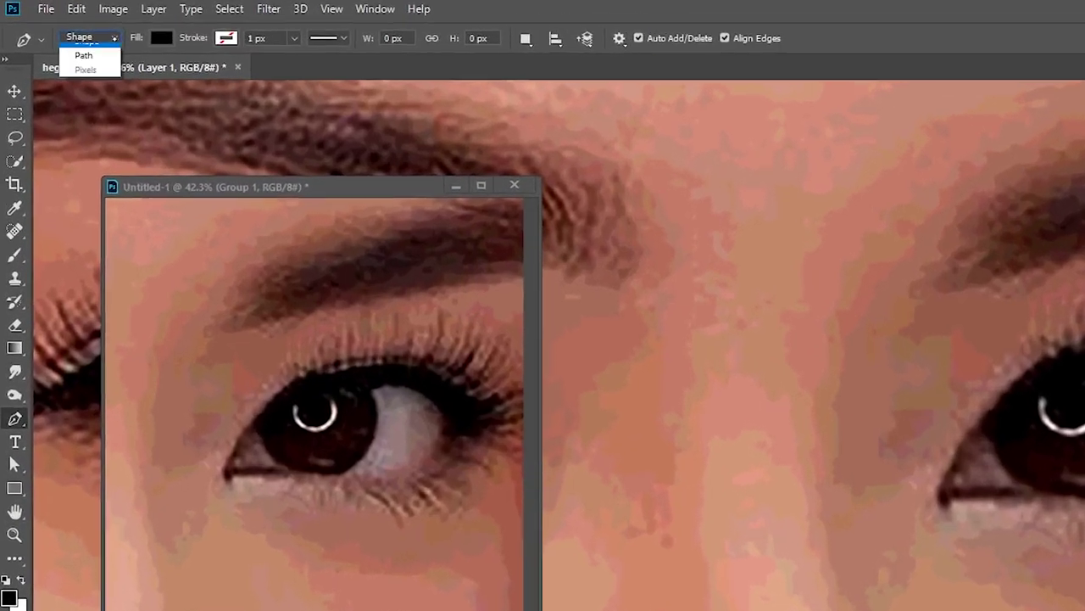
{"action": "left_click", "coordinate": [52, 26]}
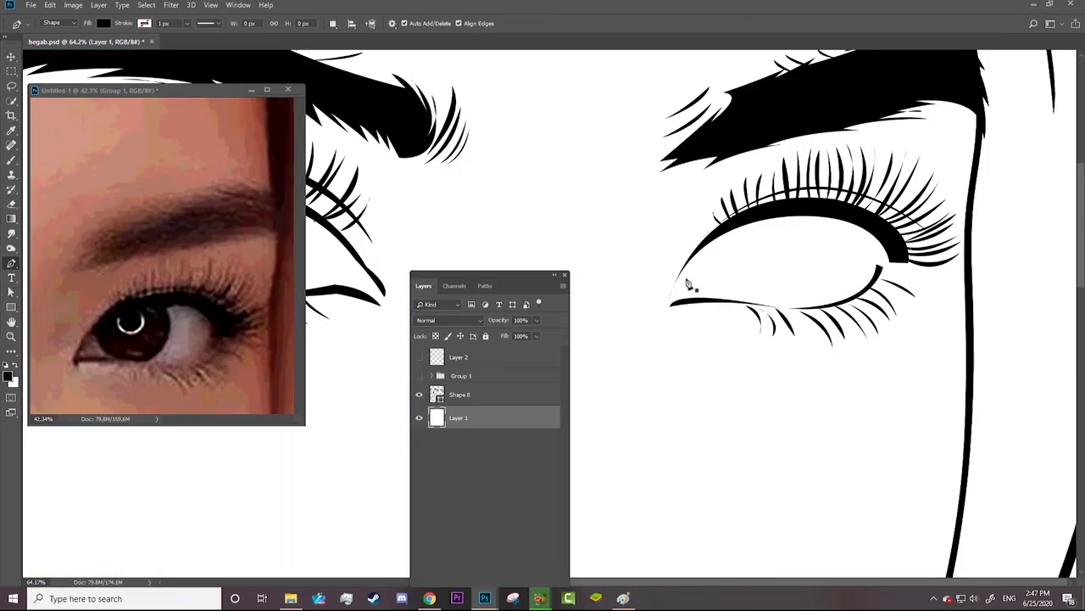
{"action": "left_click", "coordinate": [668, 303]}
{"action": "left_click_drag", "start_coordinate": [722, 232], "coordinate": [758, 219]}
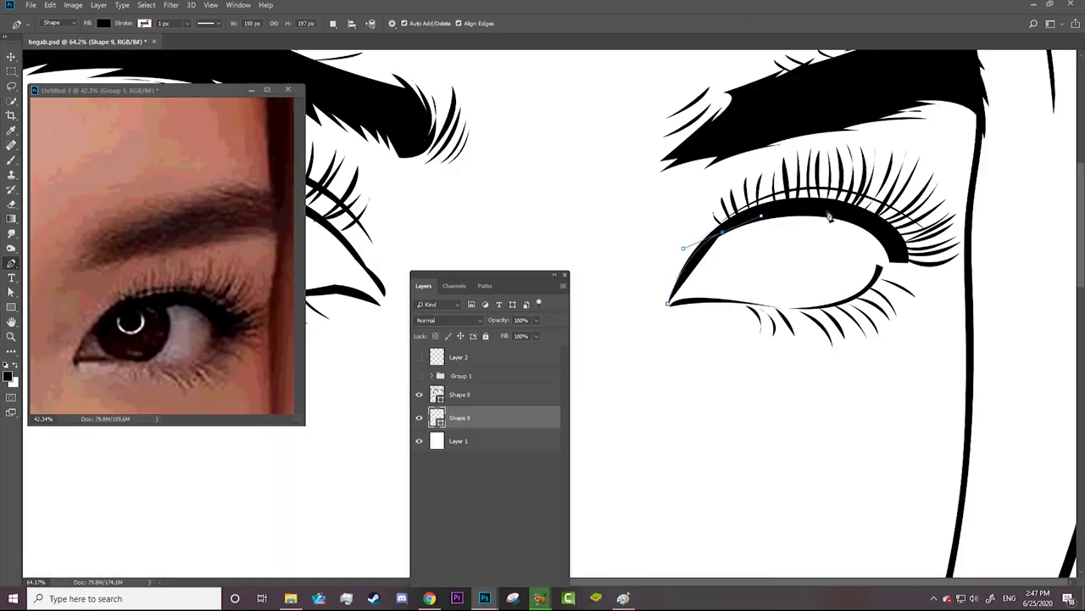
{"action": "left_click_drag", "start_coordinate": [828, 211], "coordinate": [856, 218]}
{"action": "right_click", "coordinate": [895, 253]}
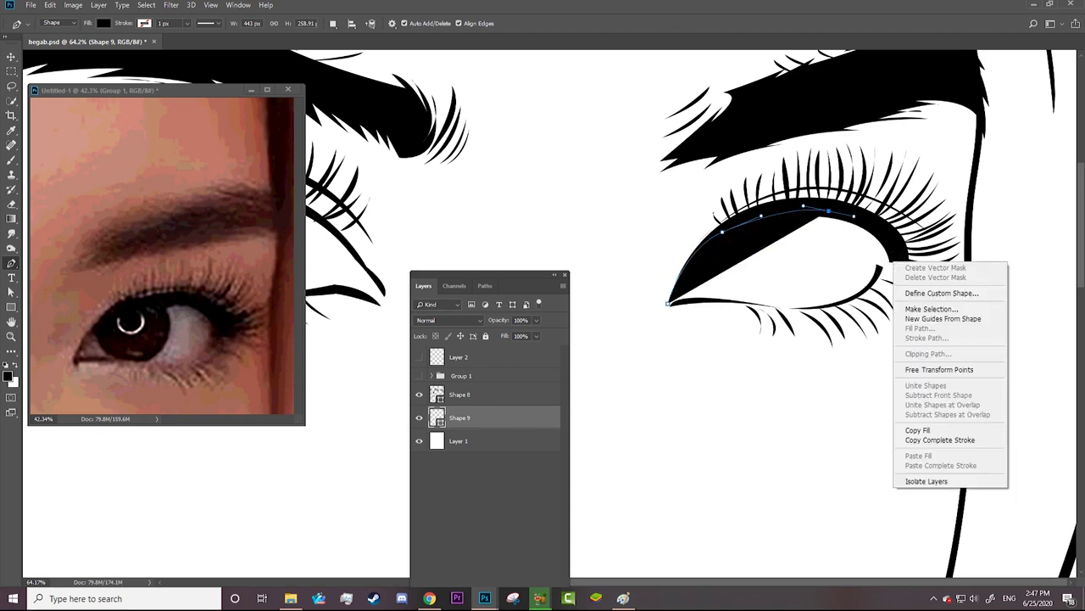
{"action": "left_click_drag", "start_coordinate": [895, 254], "coordinate": [899, 260]}
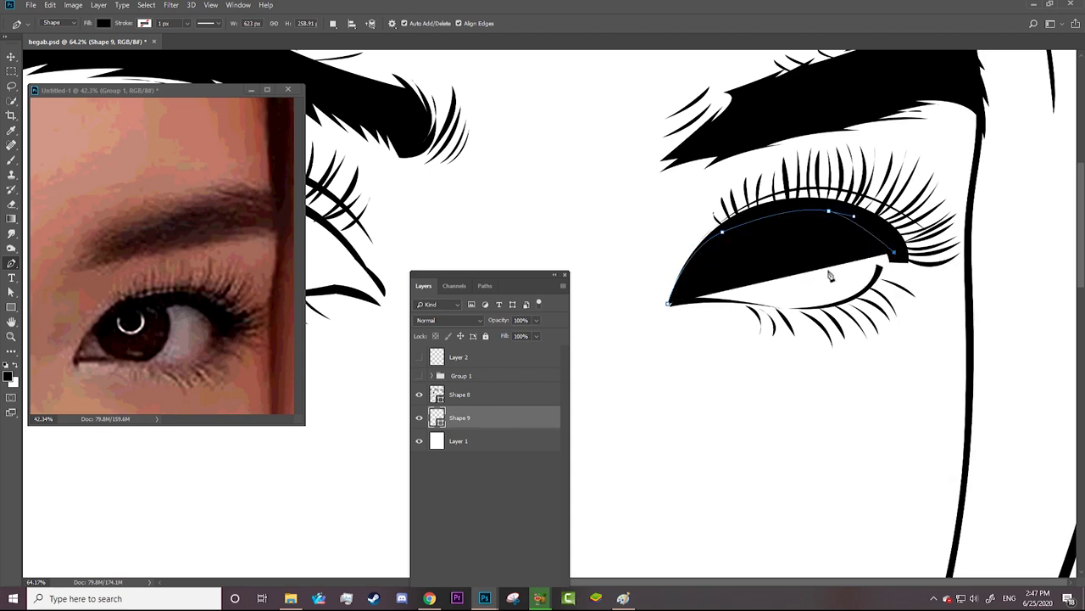
{"action": "left_click_drag", "start_coordinate": [840, 304], "coordinate": [803, 314]}
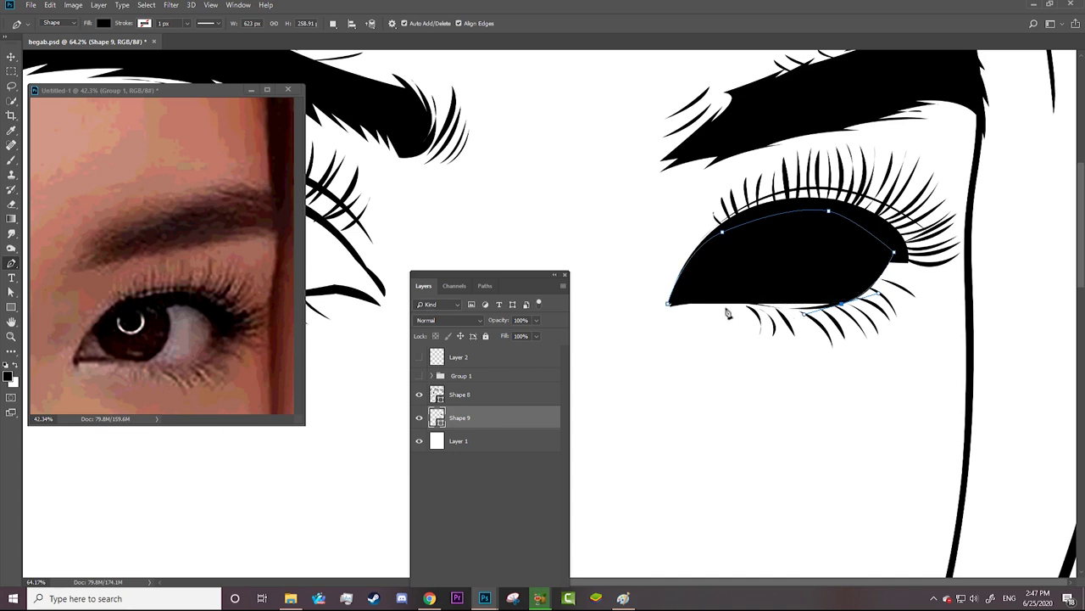
{"action": "left_click", "coordinate": [678, 302]}
{"action": "left_click", "coordinate": [669, 305]}
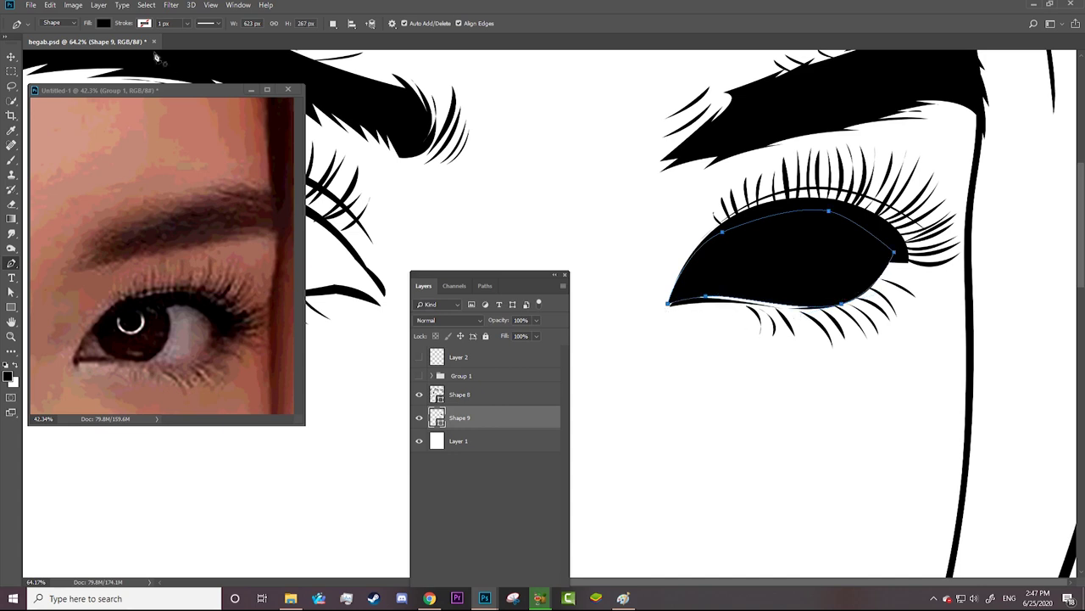
- Give the new Shape 9 a pale pink fill colour
{"action": "left_click", "coordinate": [104, 23]}
{"action": "left_click", "coordinate": [157, 45]}
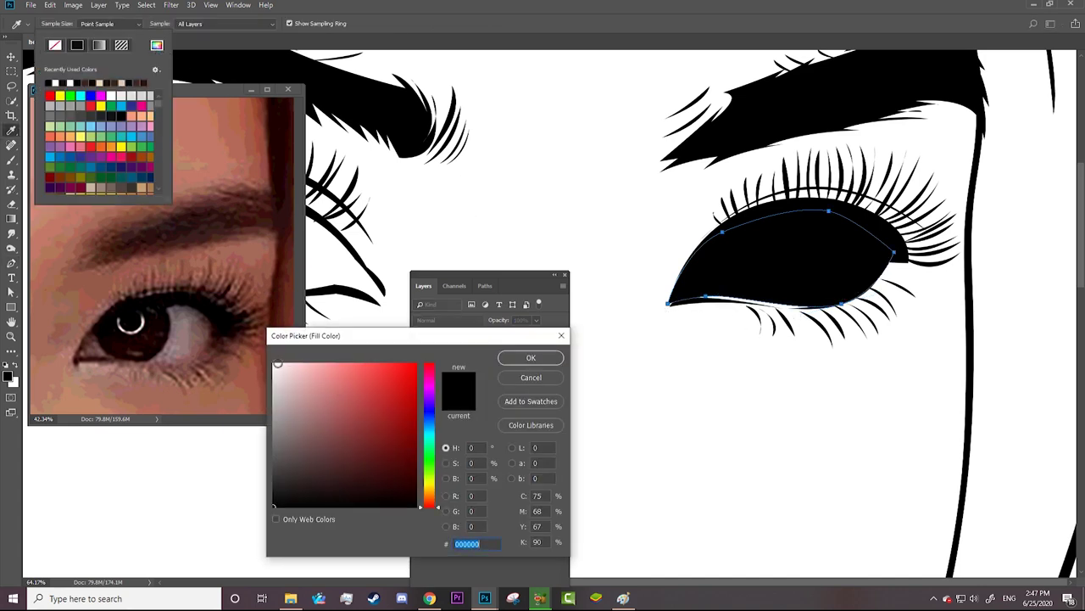
{"action": "left_click", "coordinate": [282, 367]}
{"action": "left_click", "coordinate": [531, 357]}
- Reshape Shape 9's lower-lid anchors with the Curvature Pen so it follows the lid
{"action": "key", "text": "z"}
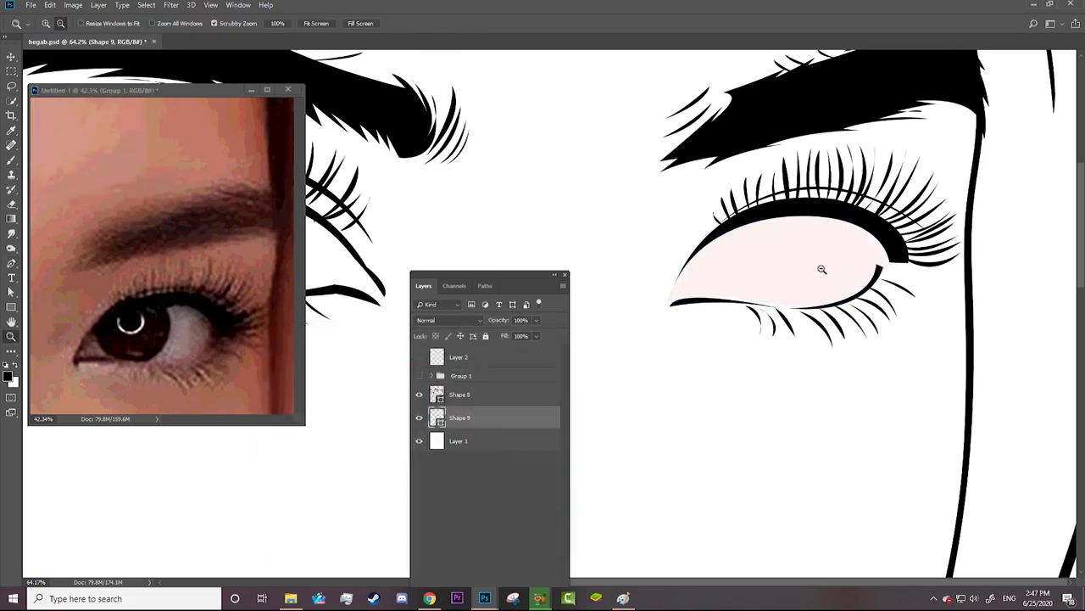
{"action": "left_click_drag", "start_coordinate": [821, 268], "coordinate": [939, 286]}
{"action": "key", "text": "a"}
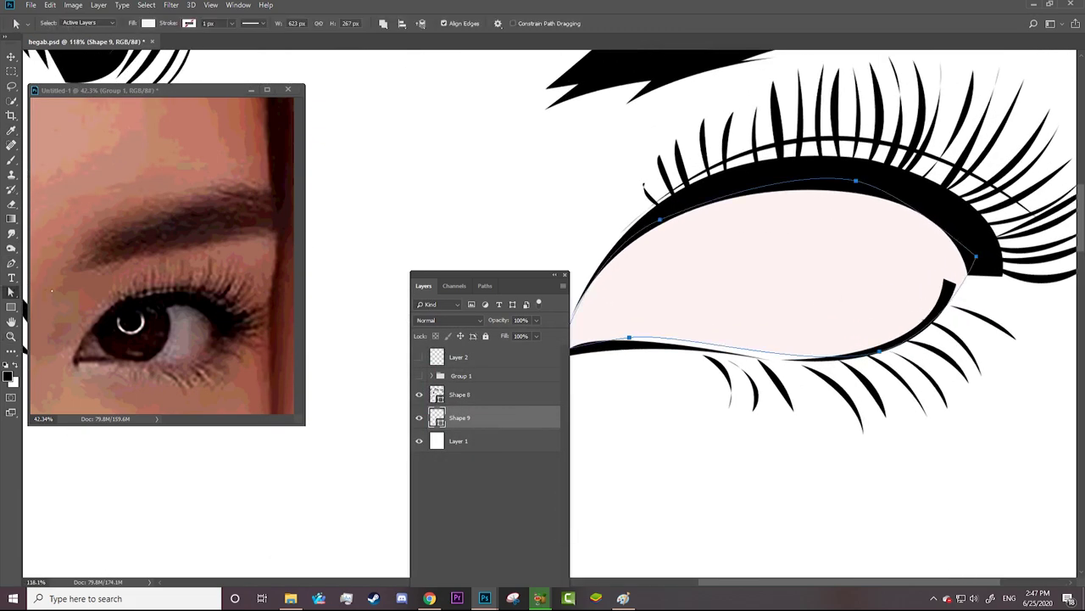
{"action": "left_click", "coordinate": [11, 263]}
{"action": "left_click", "coordinate": [68, 284]}
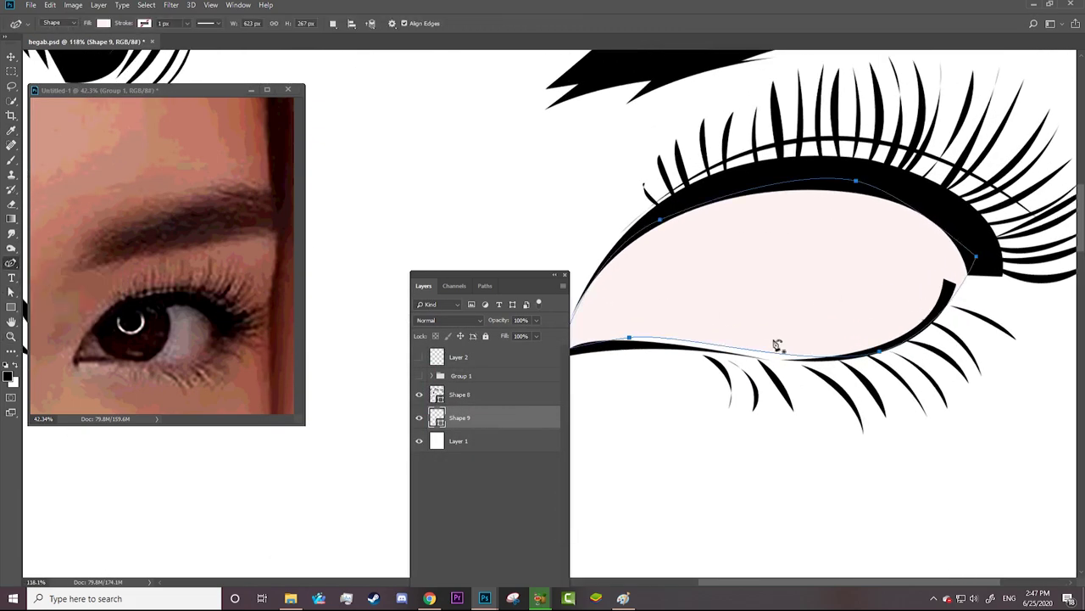
{"action": "right_click", "coordinate": [636, 344]}
{"action": "key", "text": "Escape"}
{"action": "left_click_drag", "start_coordinate": [628, 339], "coordinate": [617, 347]}
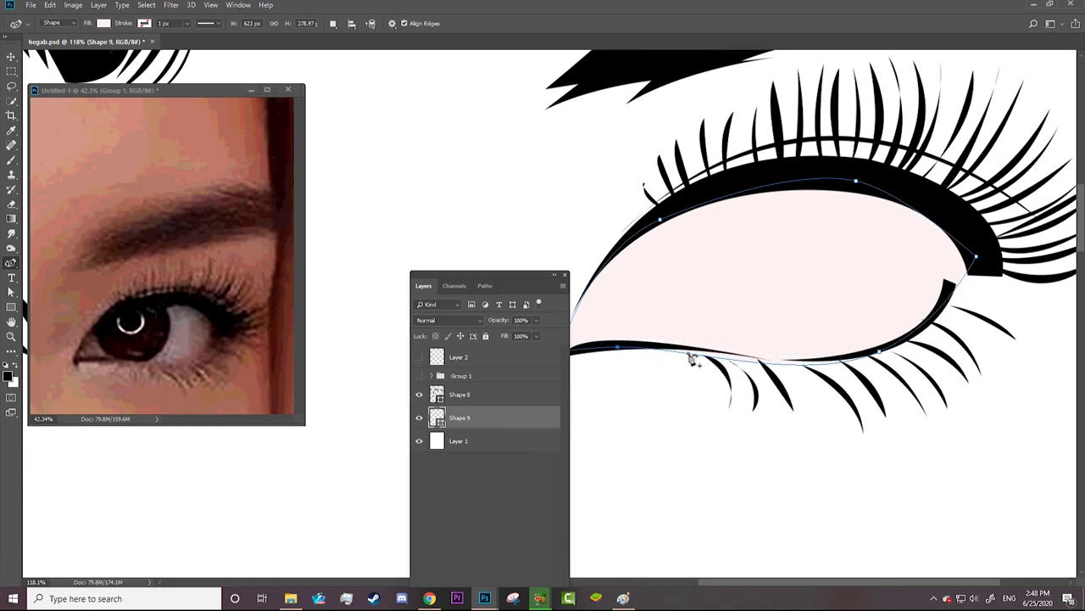
{"action": "left_click", "coordinate": [726, 351]}
{"action": "left_click_drag", "start_coordinate": [726, 350], "coordinate": [673, 347]}
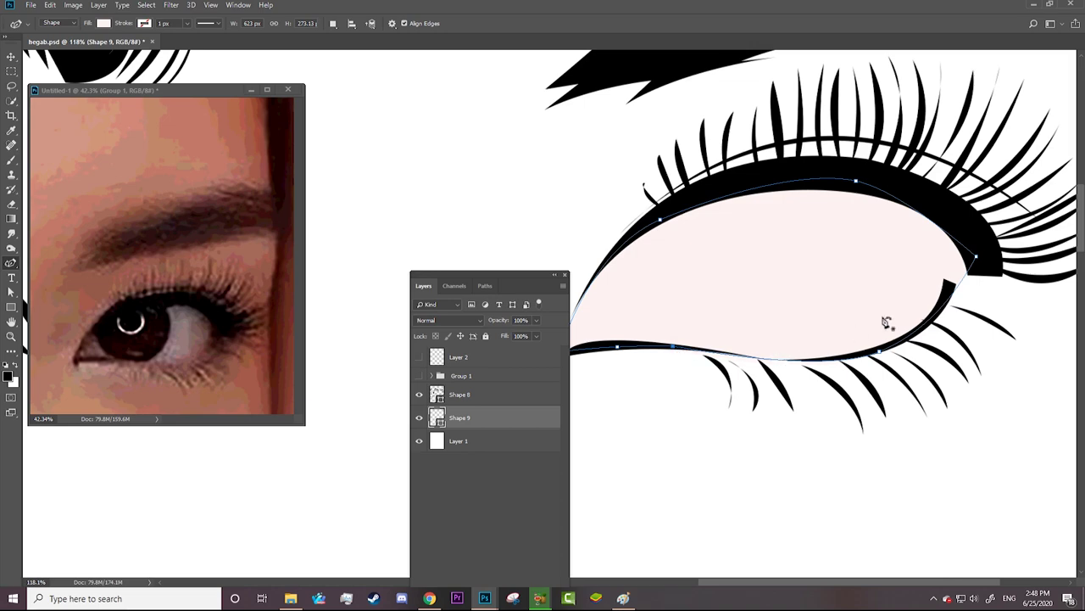
- Zoom out to the whole eye and set the Pen's path operation to Combine Shapes
{"action": "key", "text": "z"}
{"action": "left_click_drag", "start_coordinate": [836, 345], "coordinate": [754, 343]}
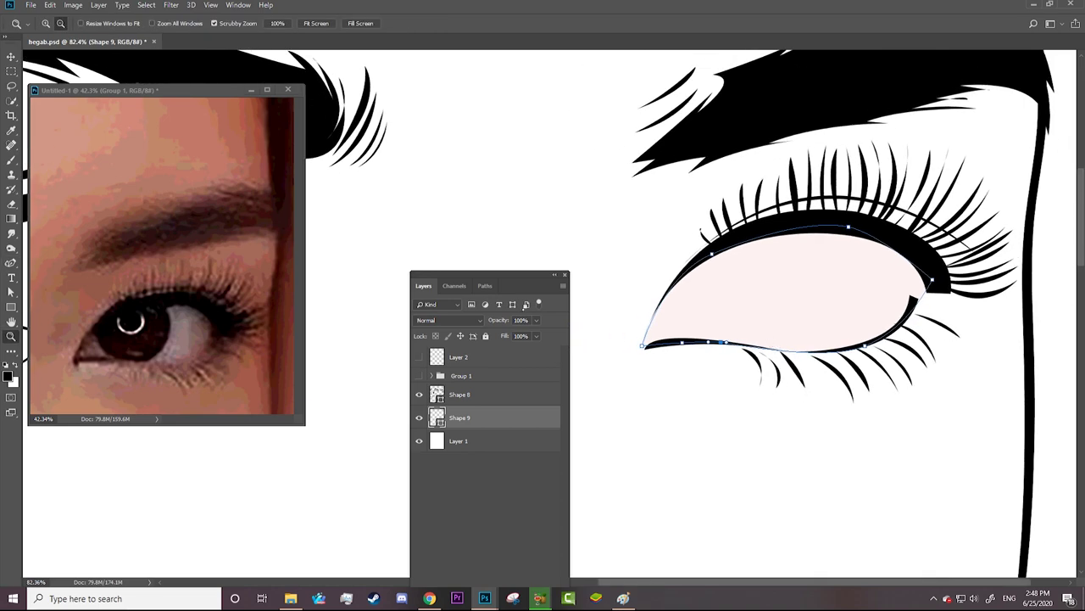
{"action": "key", "text": "p"}
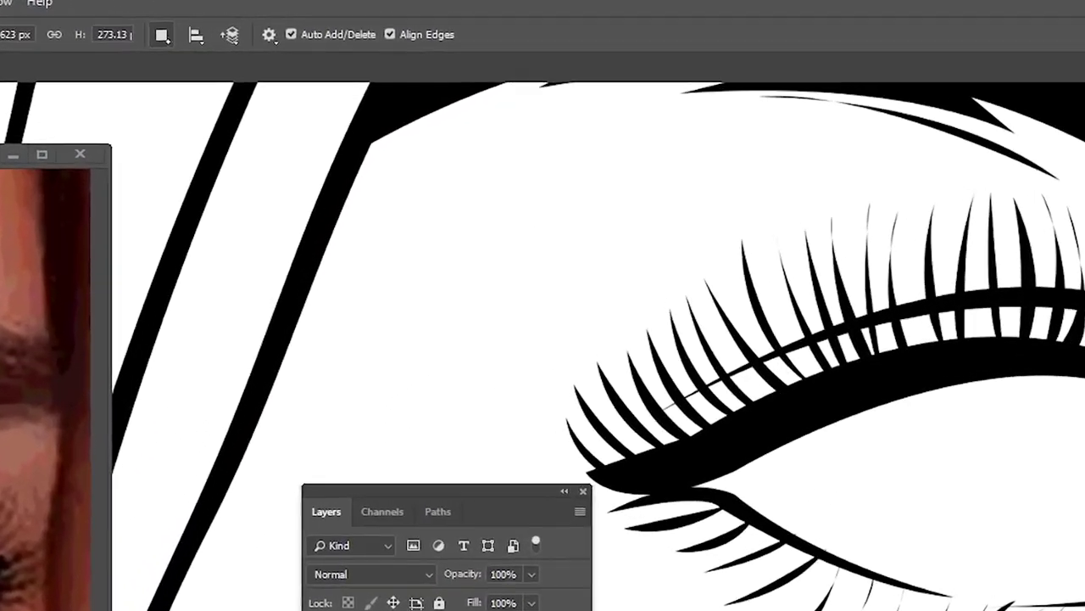
{"action": "left_click", "coordinate": [333, 24]}
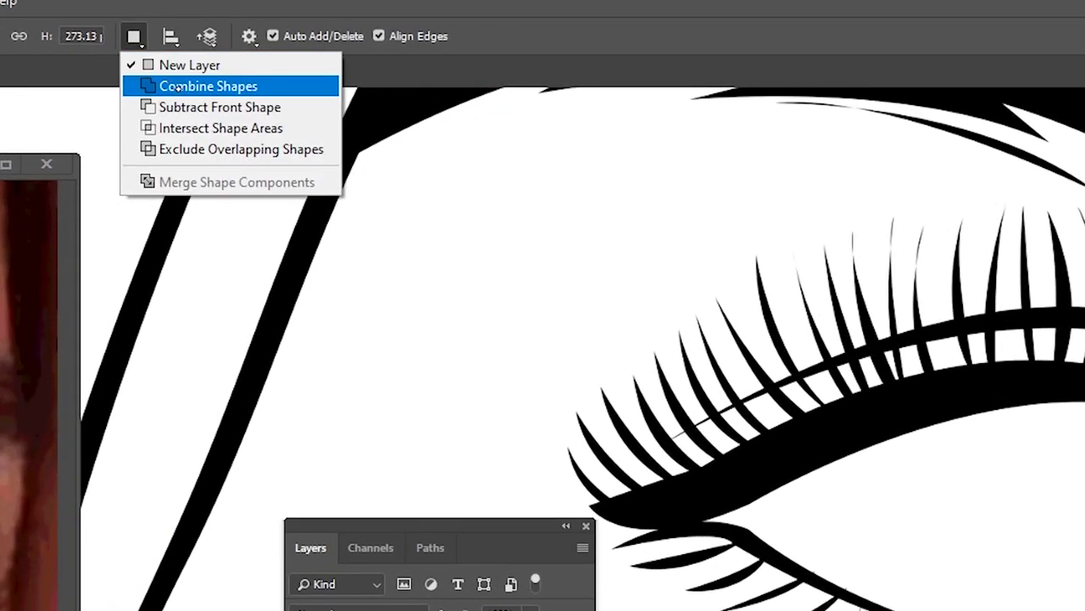
{"action": "left_click", "coordinate": [370, 47]}
- Trace the other eye's white along the upper lid, eyeliner tip and lower lid
{"action": "left_click_drag", "start_coordinate": [867, 216], "coordinate": [955, 248]}
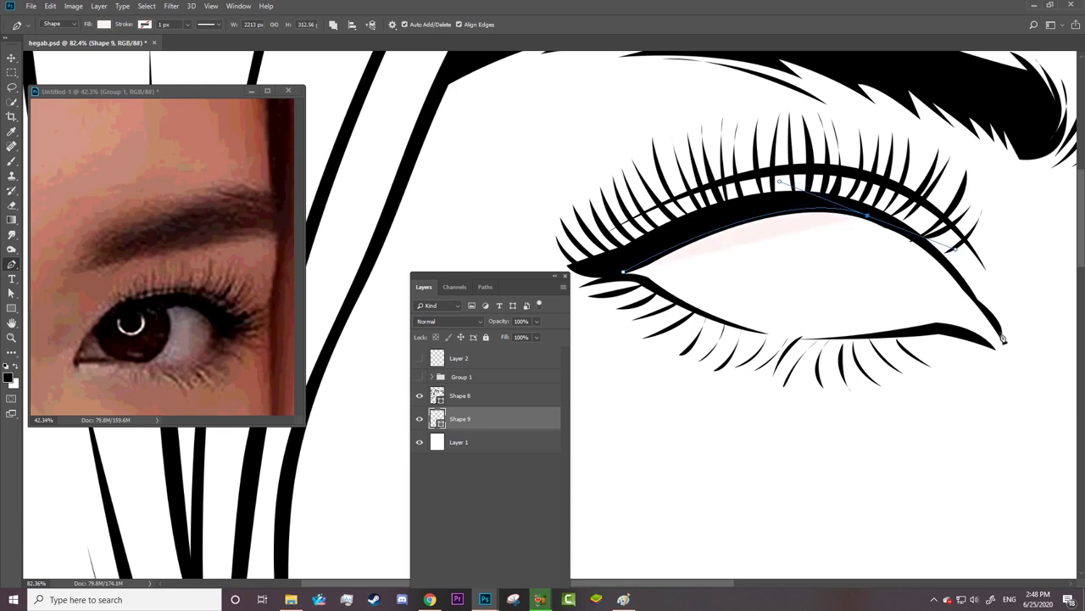
{"action": "left_click_drag", "start_coordinate": [1000, 333], "coordinate": [1027, 362]}
{"action": "left_click_drag", "start_coordinate": [987, 343], "coordinate": [1006, 356]}
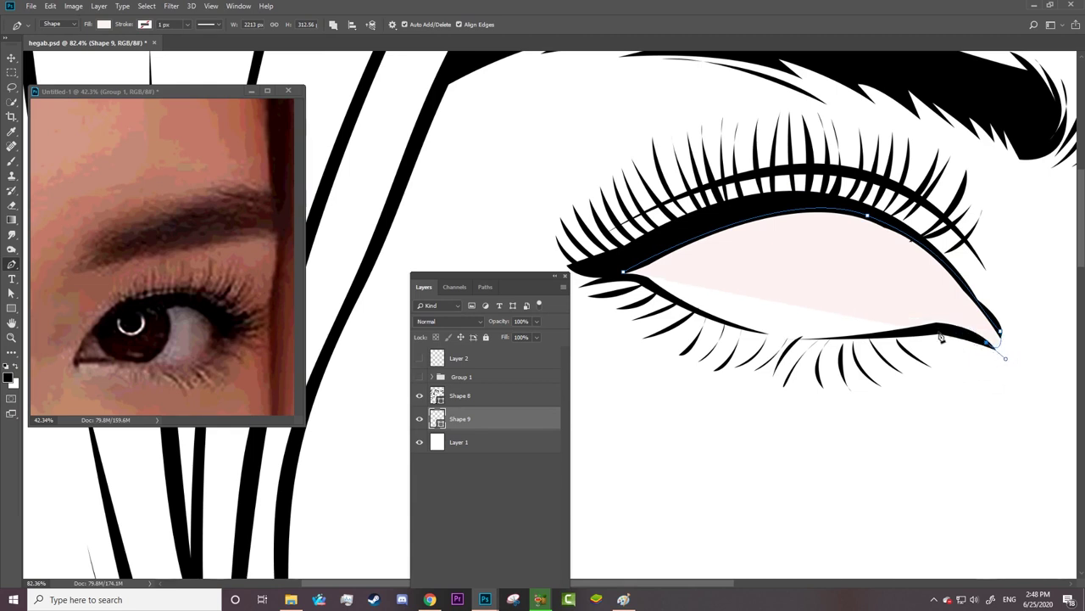
{"action": "left_click_drag", "start_coordinate": [939, 332], "coordinate": [900, 341]}
{"action": "left_click_drag", "start_coordinate": [807, 338], "coordinate": [775, 338]}
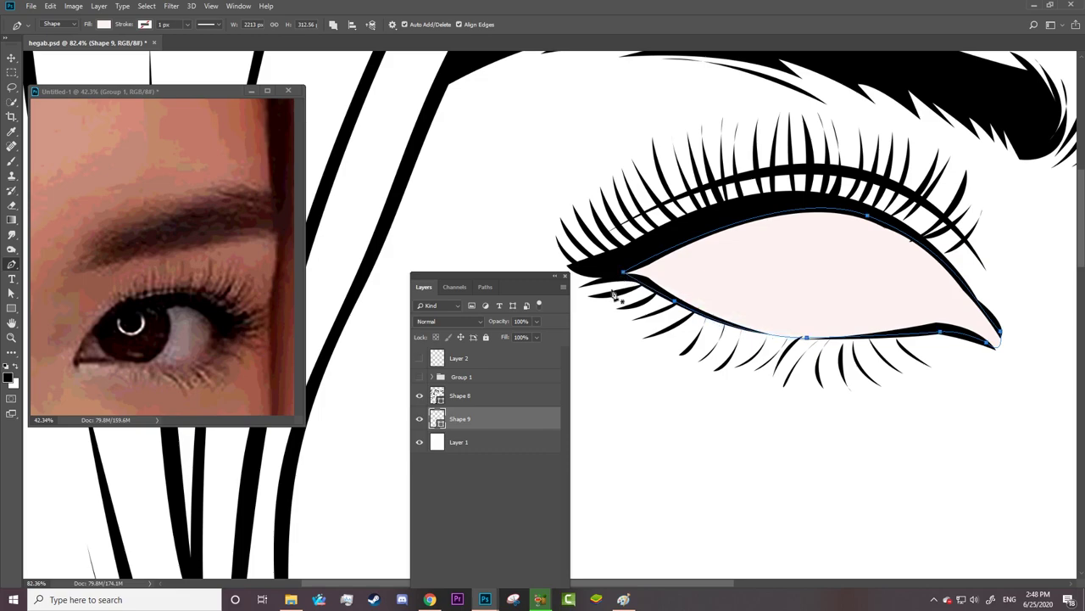
{"action": "key", "text": "z"}
{"action": "key", "text": "ctrl+0"}
{"action": "left_click_drag", "start_coordinate": [776, 275], "coordinate": [899, 293]}
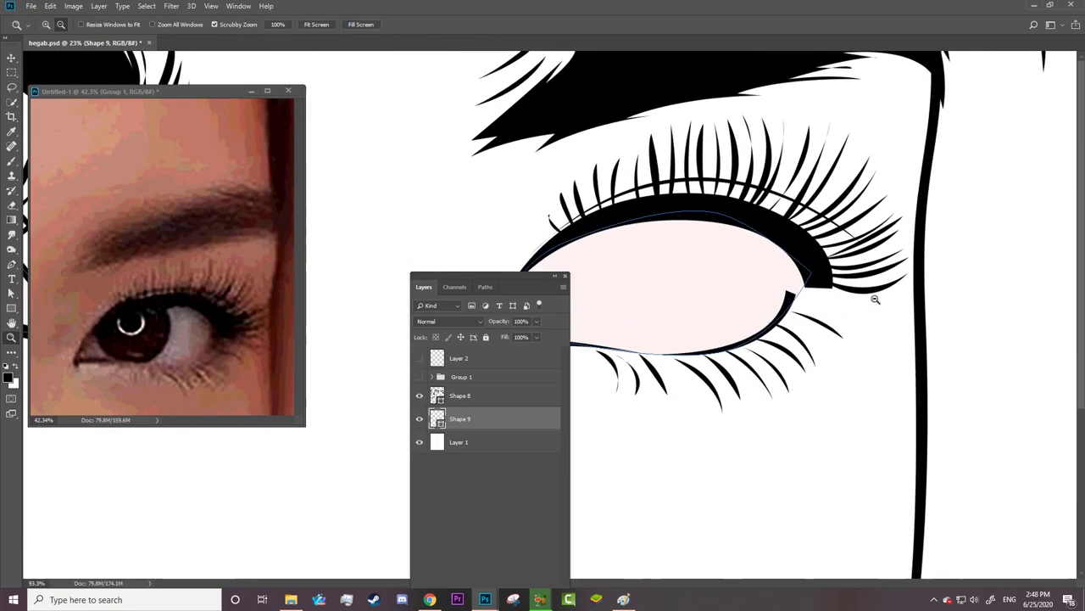
{"action": "key", "text": "p"}
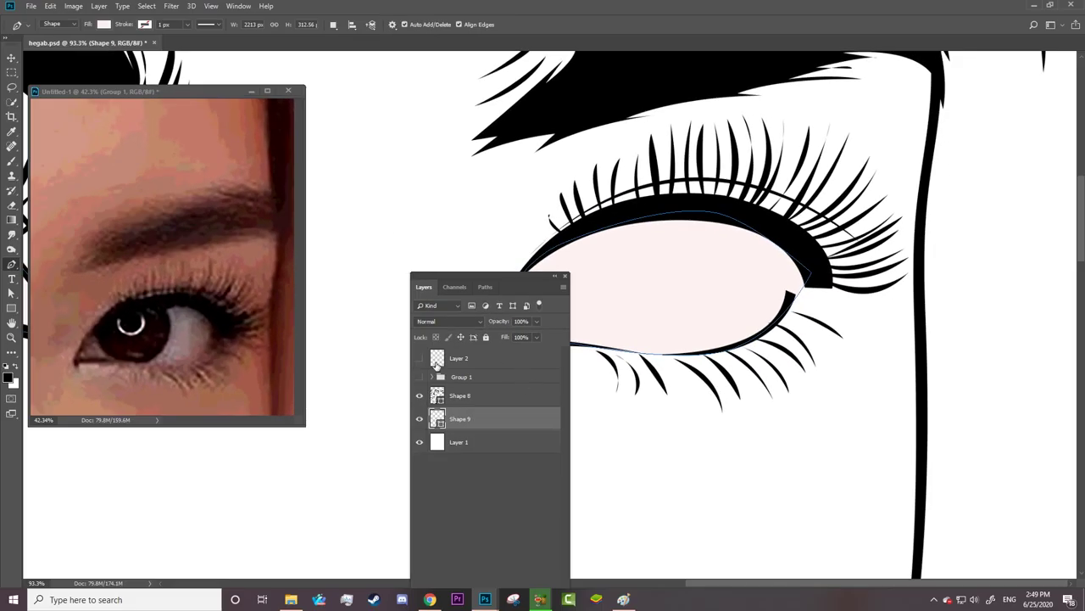
- Show the reference photo and start a new Pen shape looping from the iris around the eye
{"action": "left_click", "coordinate": [419, 377]}
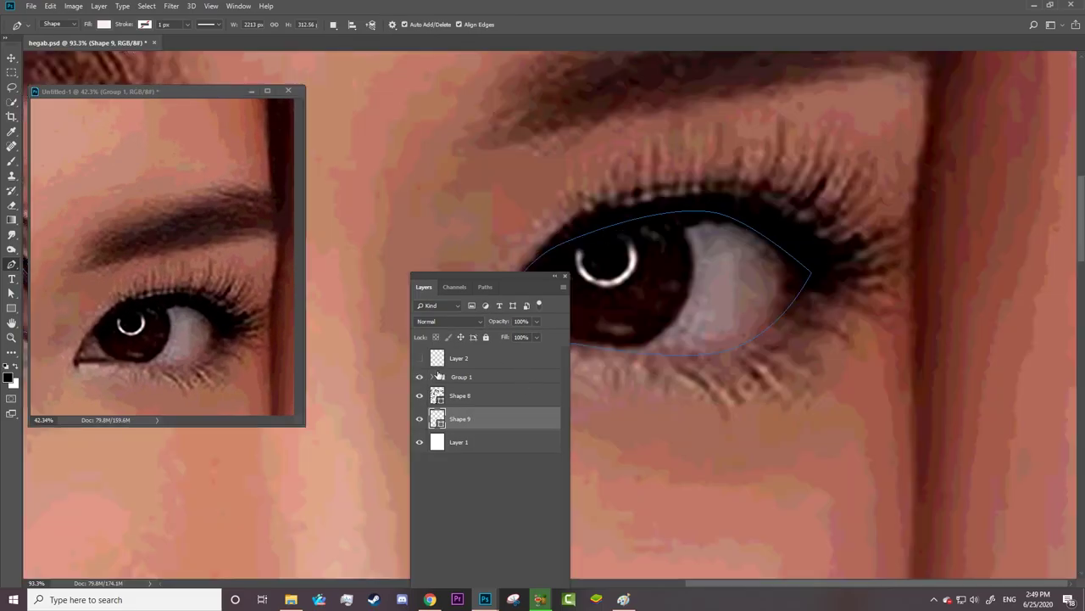
{"action": "left_click", "coordinate": [690, 239]}
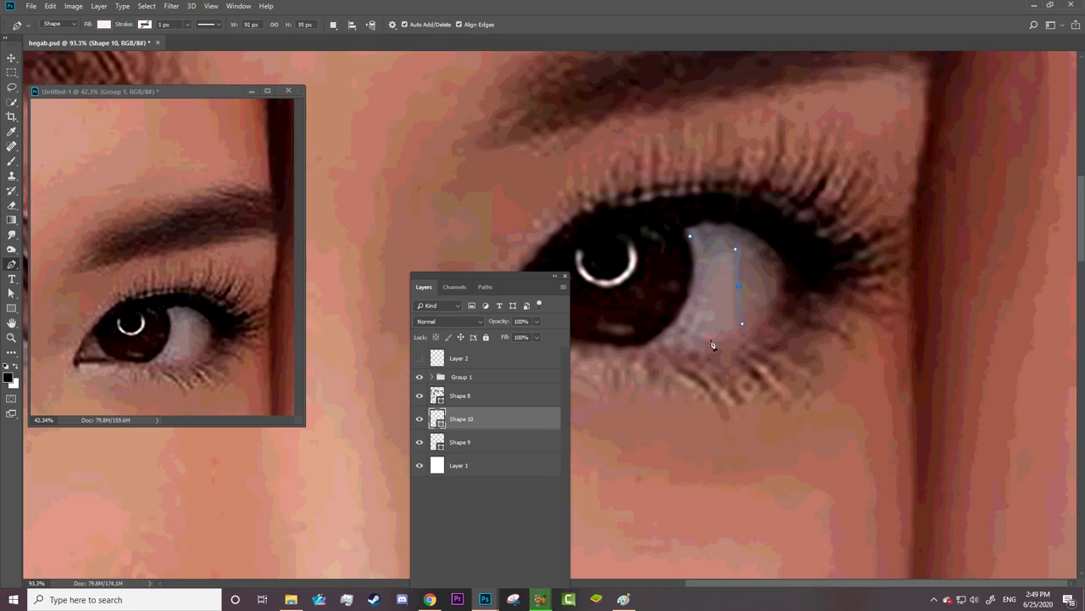
{"action": "left_click_drag", "start_coordinate": [669, 344], "coordinate": [621, 350]}
{"action": "left_click", "coordinate": [778, 382]}
{"action": "left_click", "coordinate": [879, 285]}
{"action": "left_click", "coordinate": [608, 165]}
{"action": "left_click", "coordinate": [539, 199]}
{"action": "left_click_drag", "start_coordinate": [424, 286], "coordinate": [289, 385]}
{"action": "left_click", "coordinate": [457, 344]}
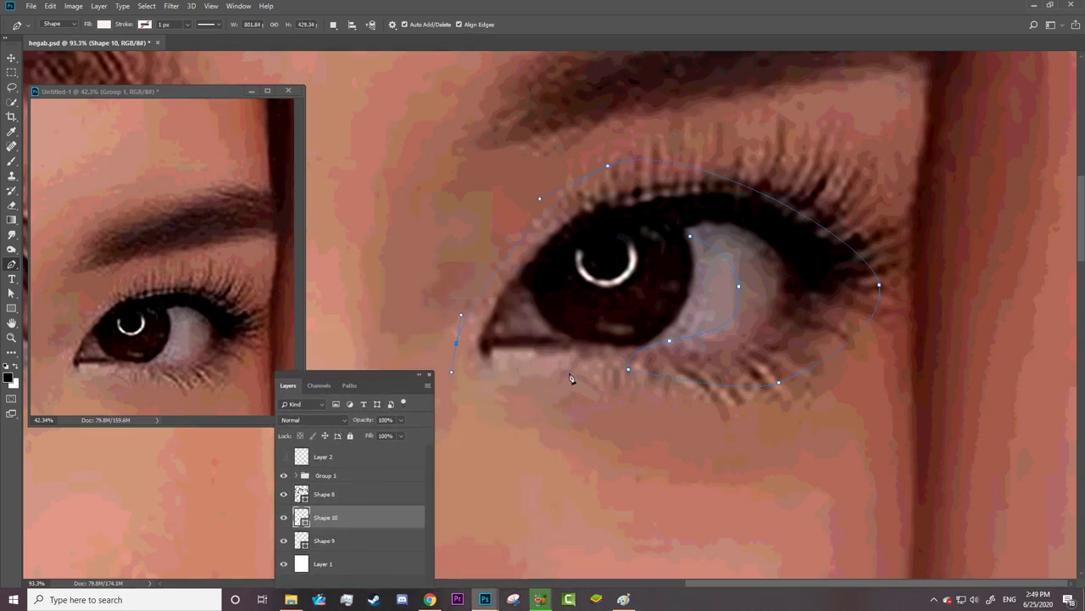
- Close the outline over the upper eyelid so it hugs the top of the iris
{"action": "right_click", "coordinate": [540, 338]}
{"action": "left_click", "coordinate": [515, 285]}
{"action": "mouse_move", "coordinate": [562, 244]}
{"action": "left_mouse_down"}
{"action": "mouse_move", "coordinate": [599, 221]}
{"action": "mouse_move", "coordinate": [588, 227]}
{"action": "left_mouse_up"}
{"action": "left_click_drag", "start_coordinate": [691, 237], "coordinate": [709, 251]}
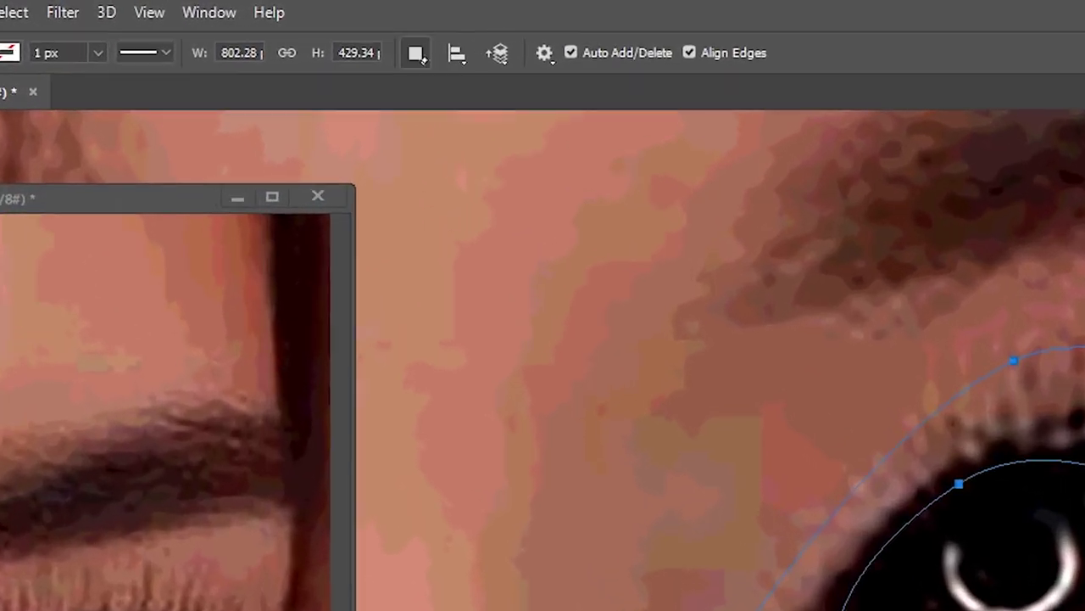
- Add a combined inner curve under the eye and over the lid to the iris top
{"action": "left_click", "coordinate": [333, 24]}
{"action": "left_click", "coordinate": [449, 109]}
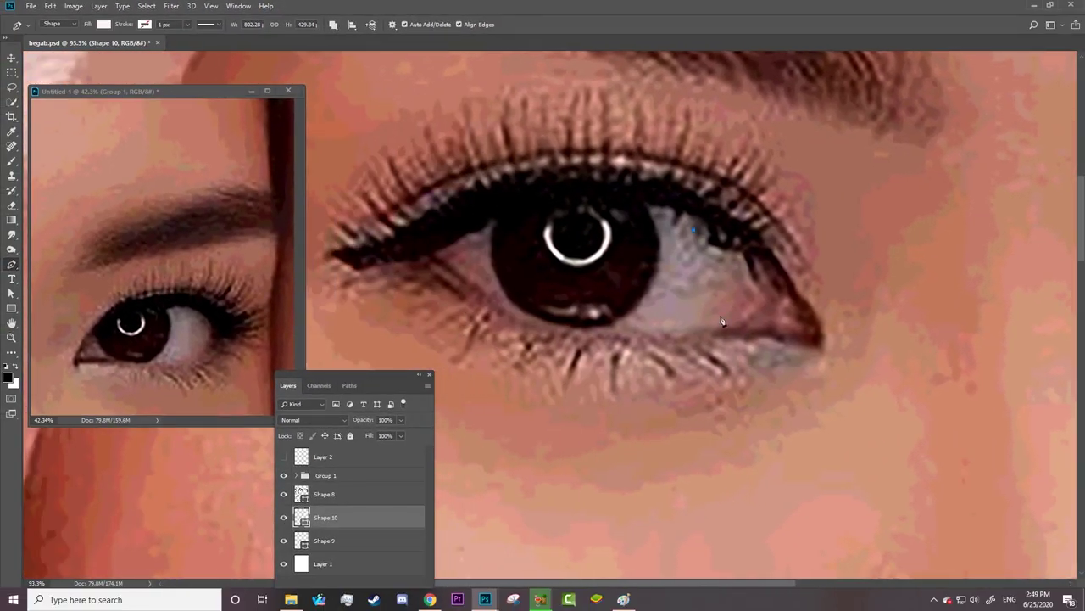
{"action": "left_click_drag", "start_coordinate": [846, 382], "coordinate": [853, 331]}
{"action": "left_click_drag", "start_coordinate": [529, 363], "coordinate": [538, 364]}
{"action": "left_click_drag", "start_coordinate": [485, 220], "coordinate": [509, 194]}
{"action": "left_click_drag", "start_coordinate": [695, 231], "coordinate": [753, 290]}
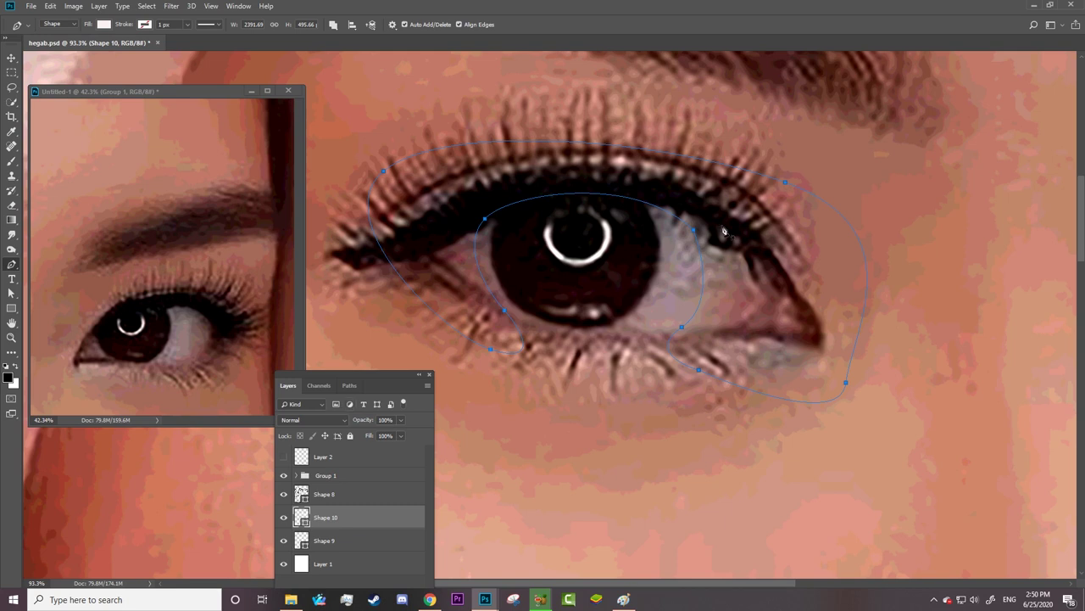
{"action": "left_click_drag", "start_coordinate": [356, 373], "coordinate": [952, 252]}
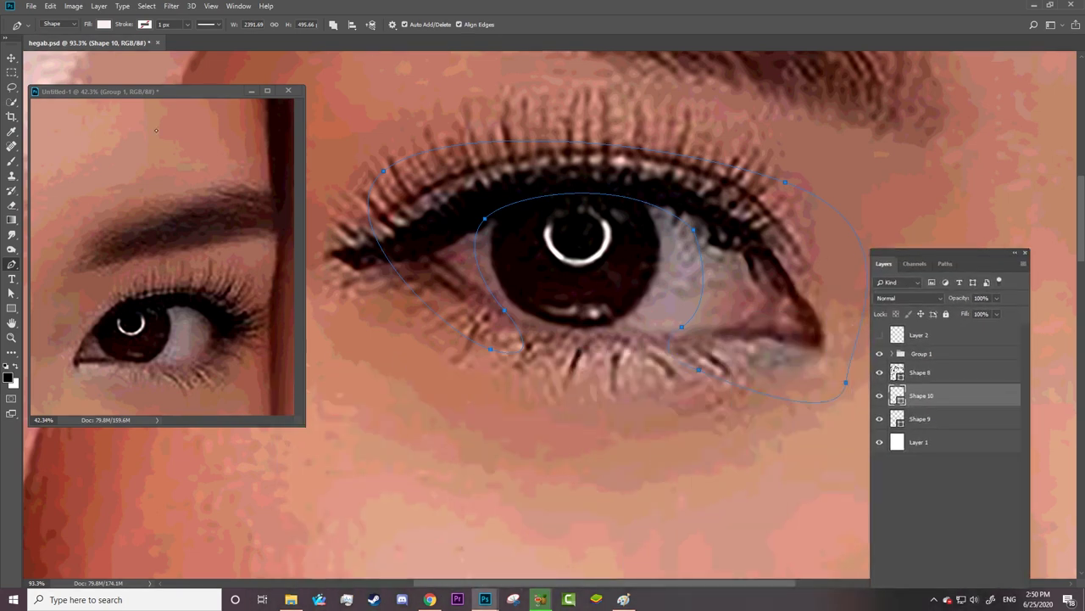
- Fill Shape 10 with a brown (#a57869) sampled from the reference photo
{"action": "left_click", "coordinate": [157, 46]}
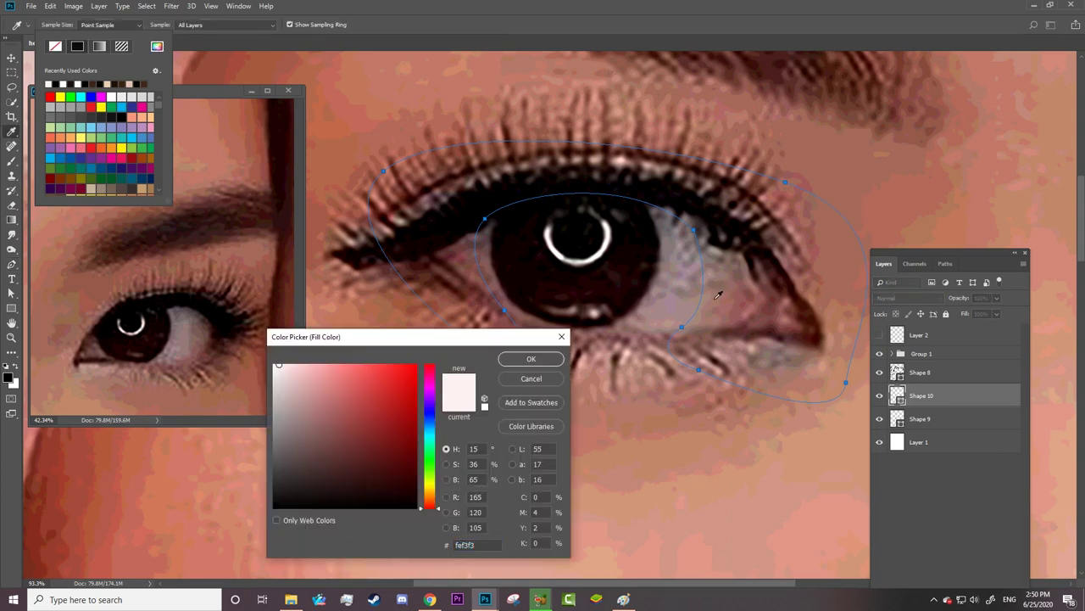
{"action": "left_click", "coordinate": [719, 294]}
{"action": "left_click", "coordinate": [530, 358]}
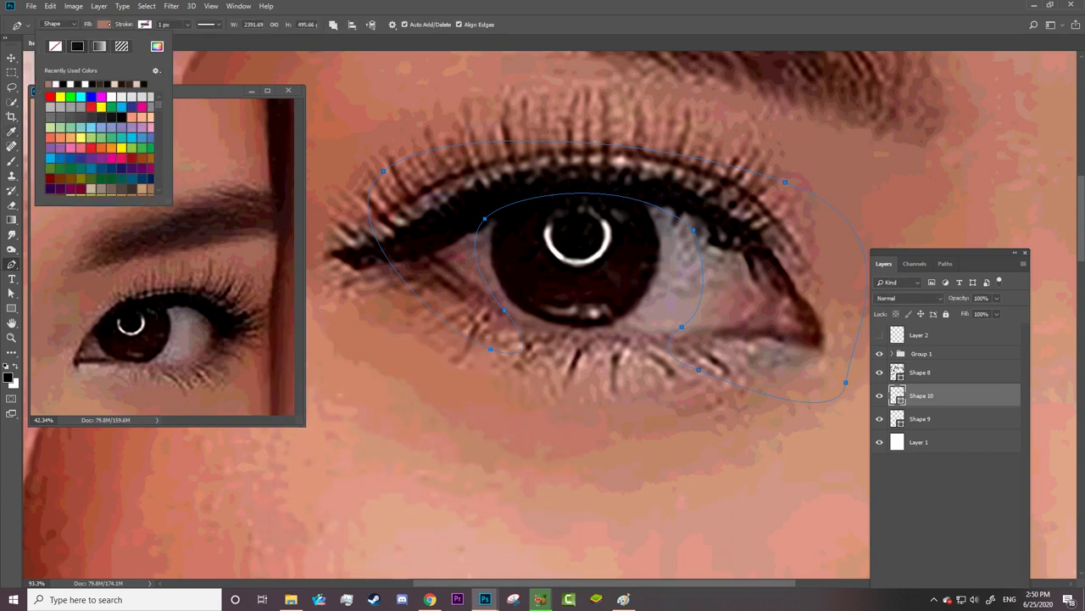
{"action": "left_click", "coordinate": [159, 46]}
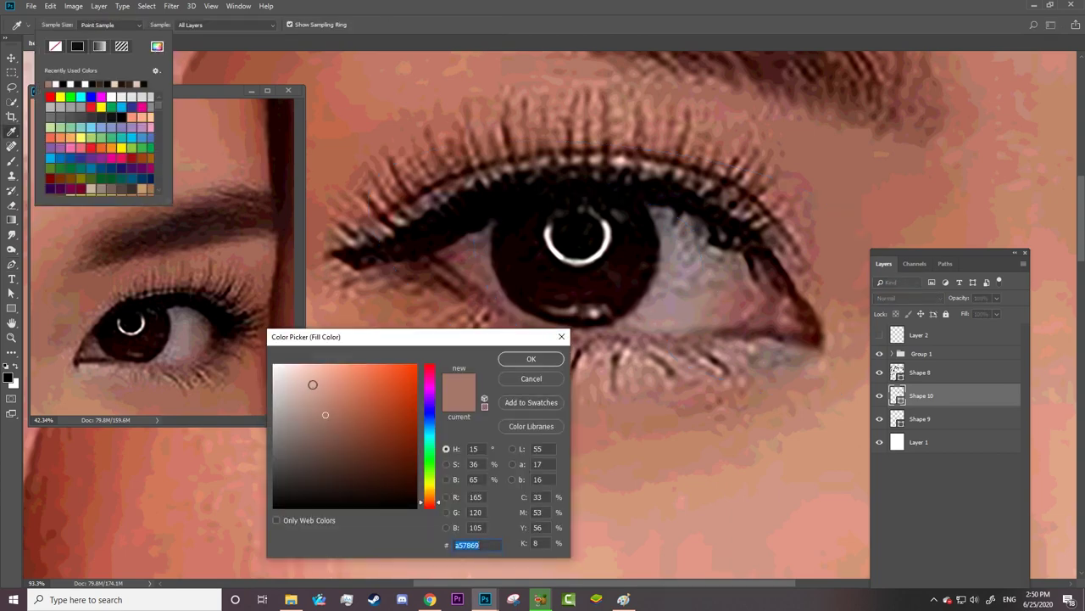
{"action": "left_click", "coordinate": [312, 385]}
{"action": "left_click", "coordinate": [315, 405]}
{"action": "left_click", "coordinate": [531, 358]}
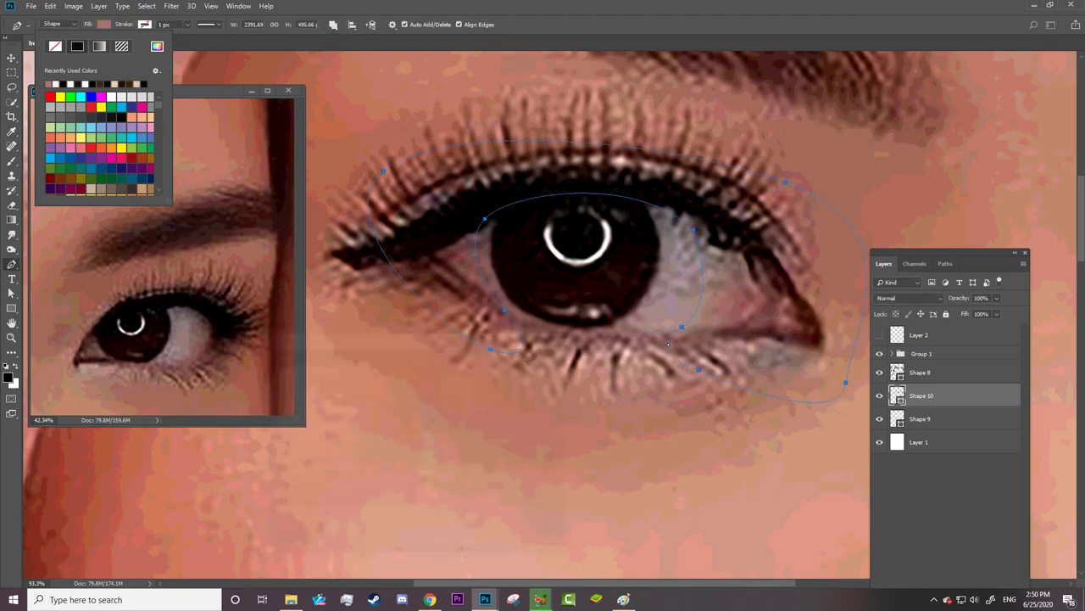
- Hide the reference group and clip Shape 10 into the Shape 9 eye-white
{"action": "left_click", "coordinate": [879, 353]}
{"action": "key", "text": "v"}
{"action": "scroll", "coordinate": [864, 358], "scroll_direction": "down", "scroll_amount": 3}
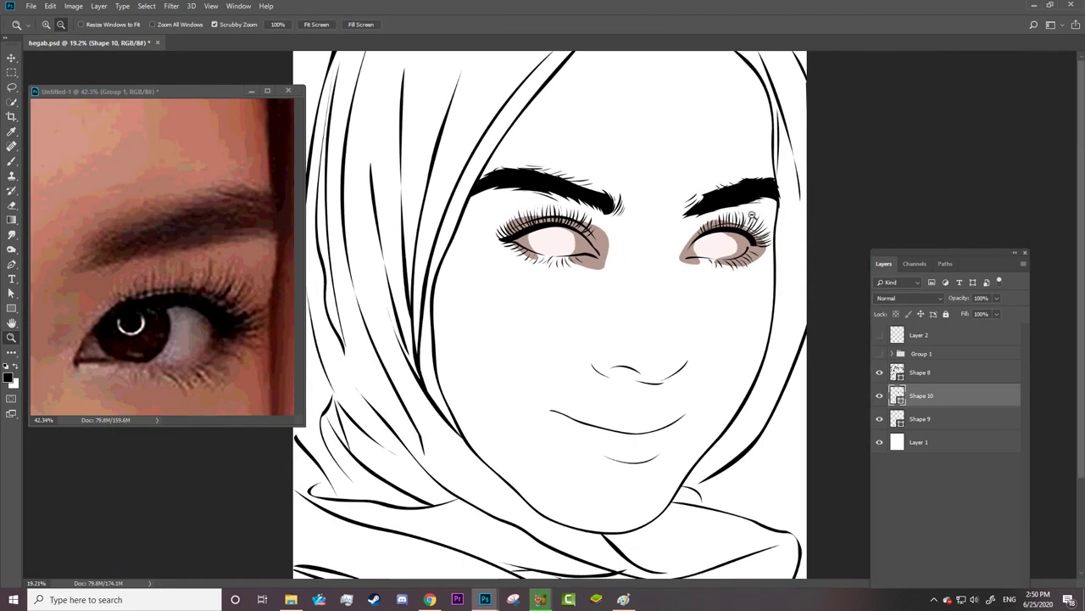
{"action": "scroll", "coordinate": [863, 358], "scroll_direction": "up", "scroll_amount": 2}
{"action": "right_click", "coordinate": [940, 399]}
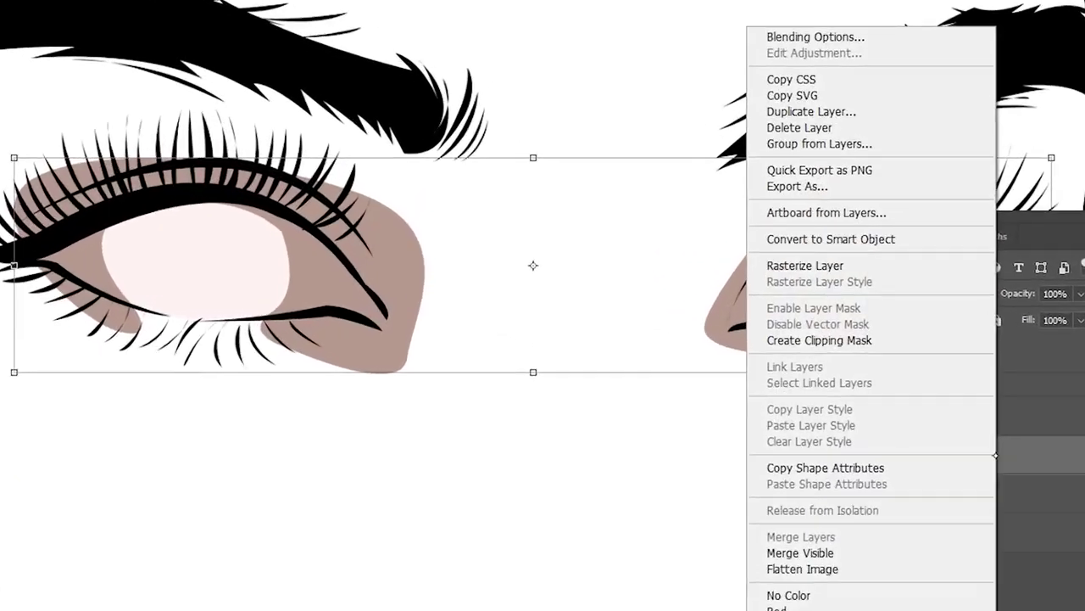
{"action": "left_click", "coordinate": [899, 326]}
{"action": "key", "text": "z"}
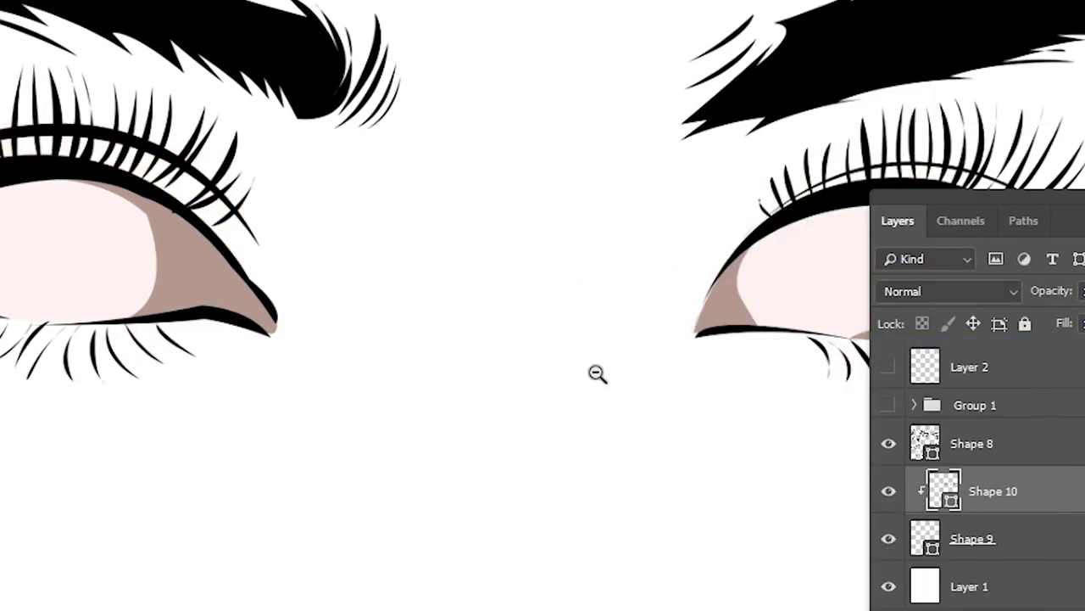
{"action": "left_click_drag", "start_coordinate": [597, 371], "coordinate": [843, 256]}
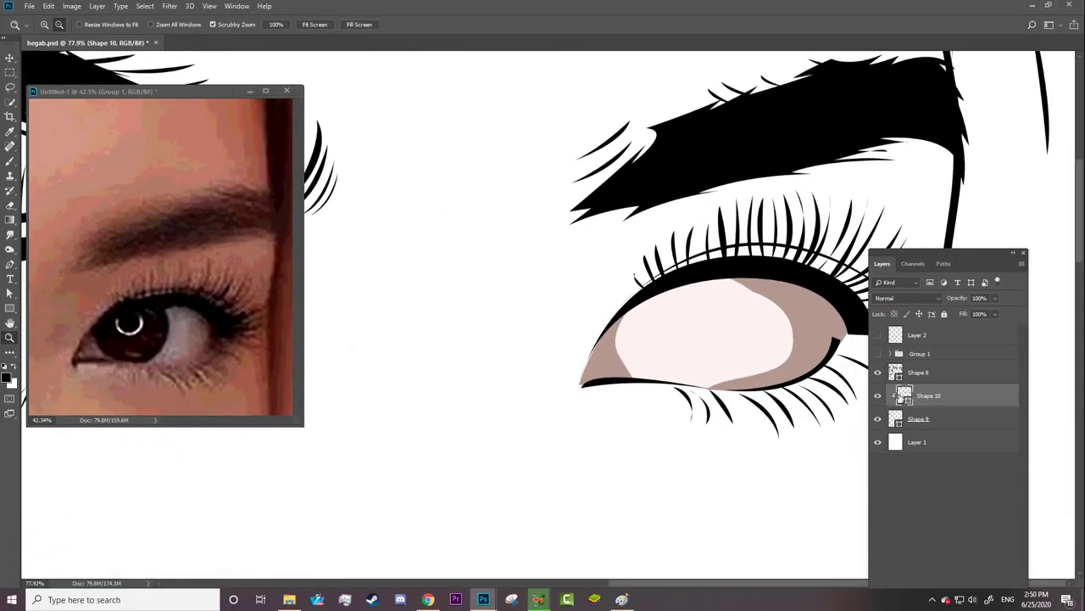
- Start a new Pen shadow shape with anchor points around the eye
{"action": "key", "text": "p"}
{"action": "left_click", "coordinate": [333, 23]}
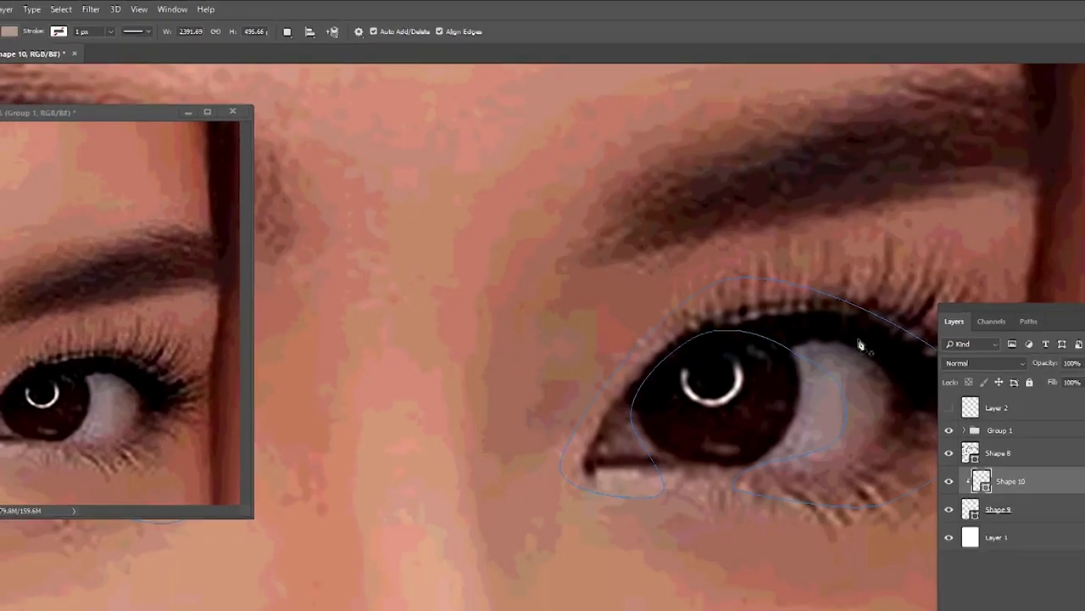
{"action": "left_click", "coordinate": [783, 293]}
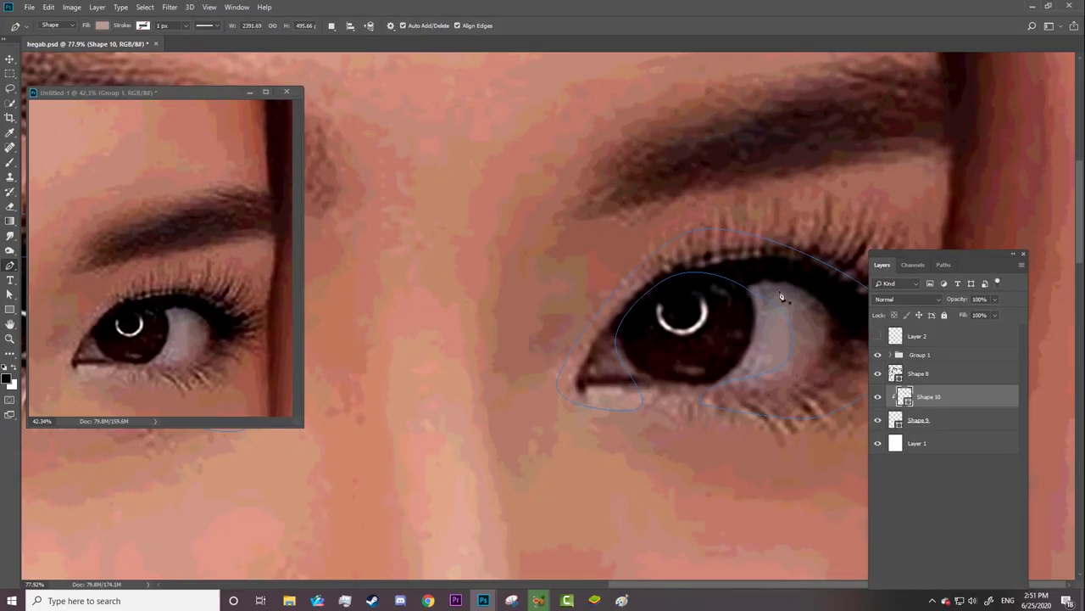
{"action": "left_click", "coordinate": [790, 390]}
{"action": "left_click", "coordinate": [835, 386]}
{"action": "left_click", "coordinate": [843, 247]}
{"action": "left_click", "coordinate": [586, 277]}
{"action": "left_click", "coordinate": [530, 343]}
- Finish the outline below the eye and around its corner, closing it over the iris
{"action": "left_click_drag", "start_coordinate": [588, 410], "coordinate": [637, 413]}
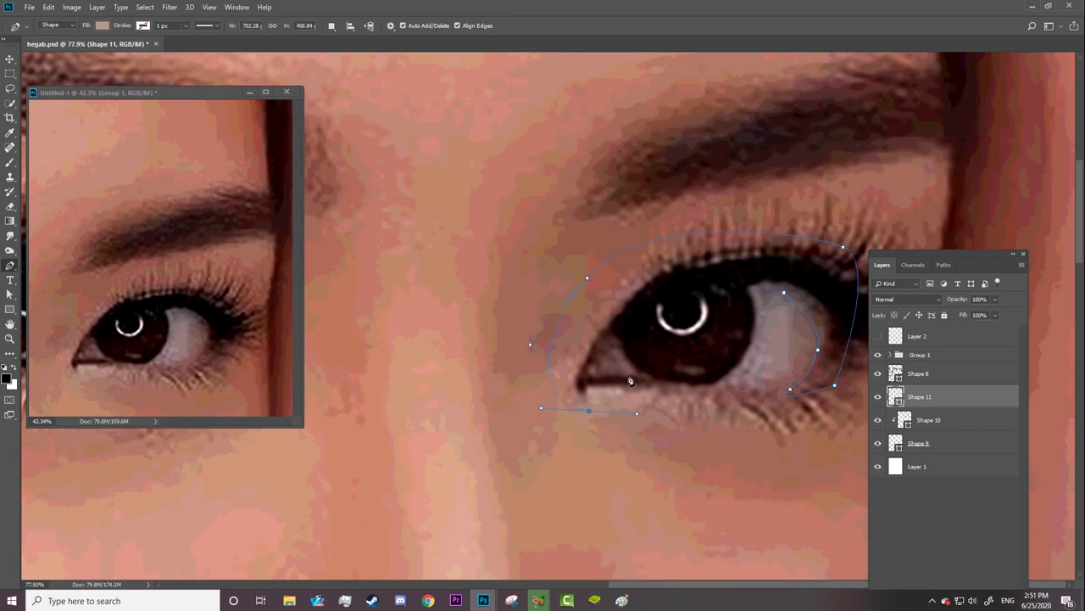
{"action": "left_click", "coordinate": [617, 378]}
{"action": "left_click", "coordinate": [594, 342]}
{"action": "left_click_drag", "start_coordinate": [631, 308], "coordinate": [668, 275]}
{"action": "left_click_drag", "start_coordinate": [783, 293], "coordinate": [820, 329]}
- Fill Shape 11 with a dark brown sampled from the reference eye
{"action": "left_click", "coordinate": [101, 26]}
{"action": "left_click", "coordinate": [155, 47]}
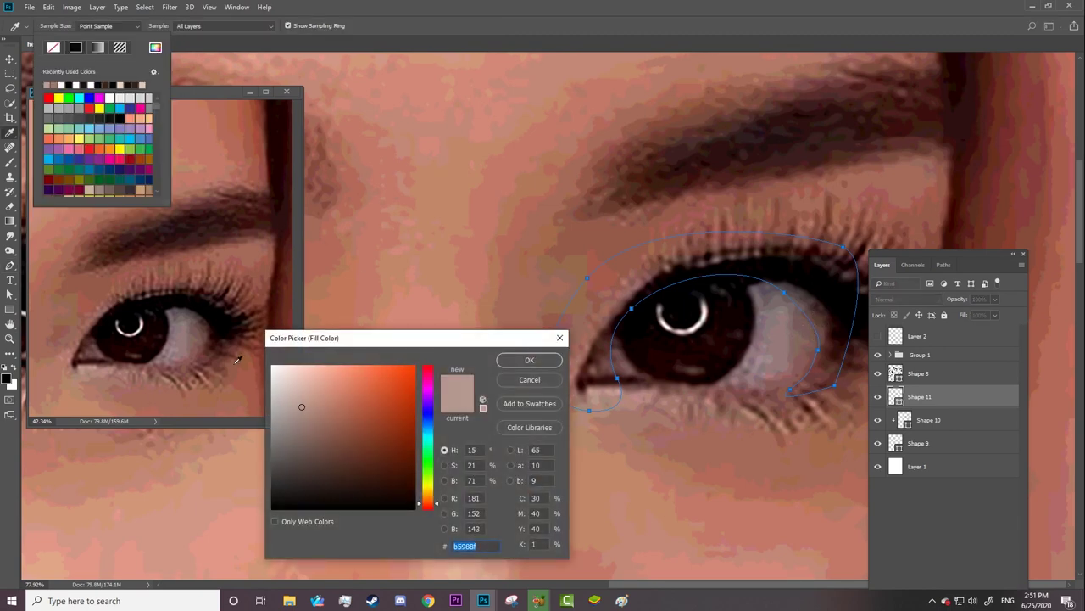
{"action": "left_click", "coordinate": [209, 332]}
{"action": "left_click", "coordinate": [202, 331]}
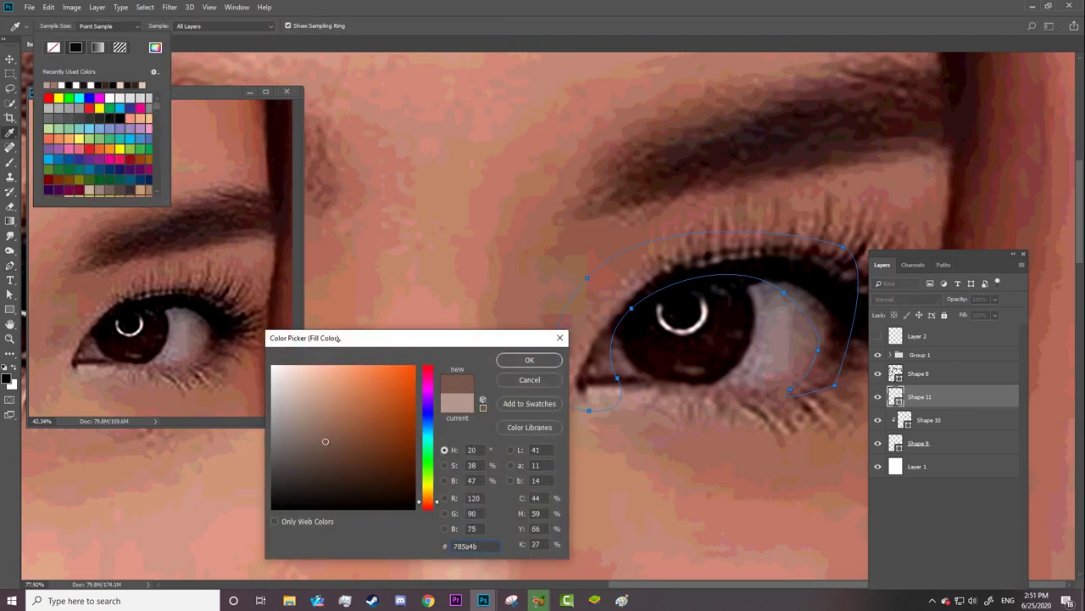
{"action": "left_click", "coordinate": [264, 335]}
{"action": "key", "text": "Return"}
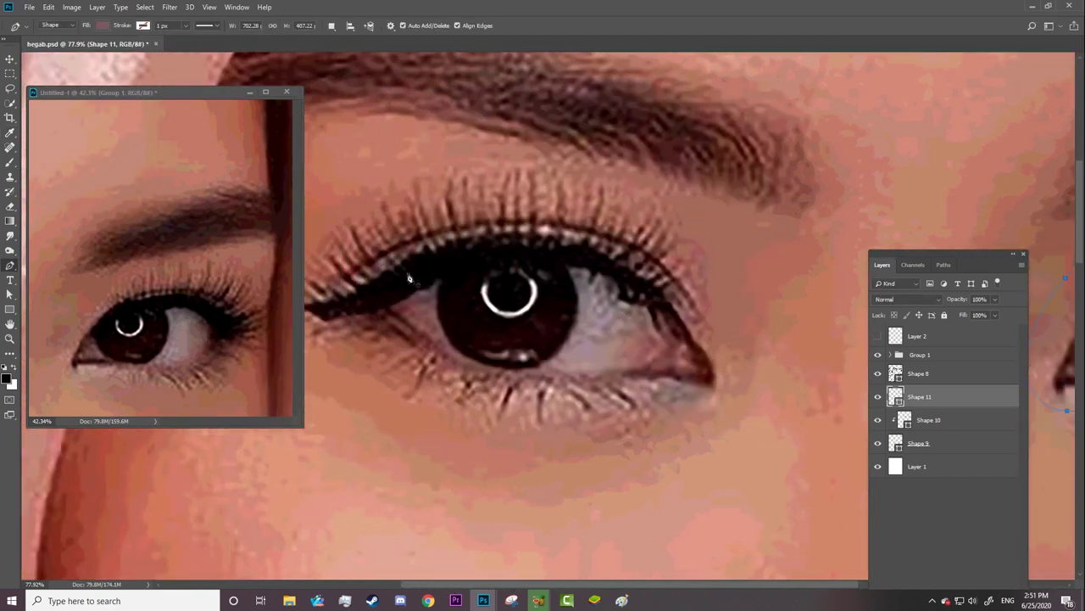
- With Combine Shapes, add a second Shape 11 outline over the other eye
{"action": "left_click", "coordinate": [331, 26]}
{"action": "left_click", "coordinate": [193, 63]}
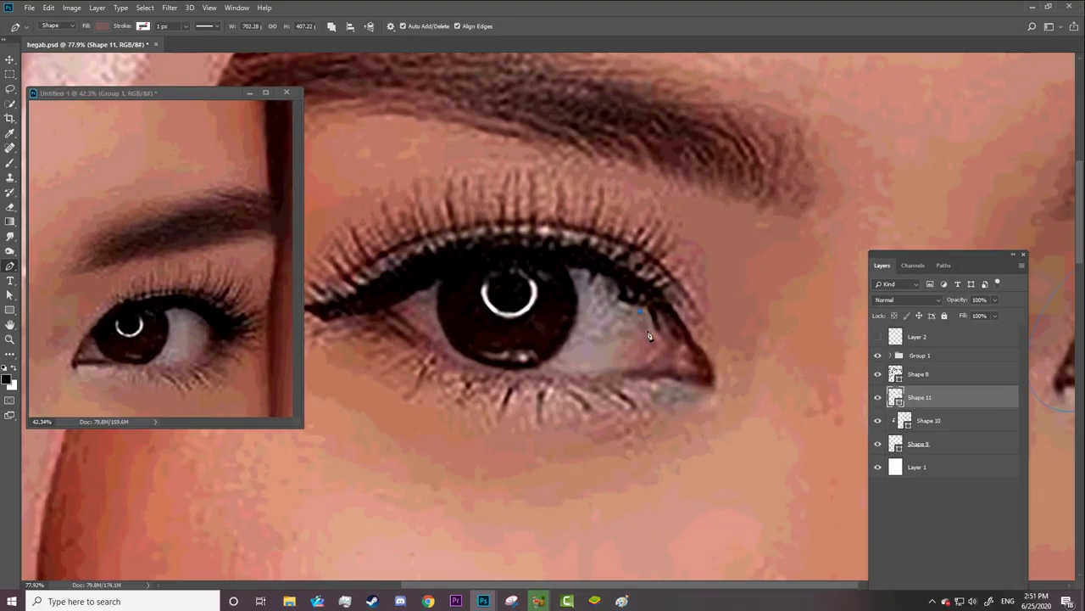
{"action": "left_click", "coordinate": [445, 185]}
{"action": "left_click", "coordinate": [318, 246]}
{"action": "left_click_drag", "start_coordinate": [339, 346], "coordinate": [378, 367]}
{"action": "left_click_drag", "start_coordinate": [410, 316], "coordinate": [418, 315]}
{"action": "left_click_drag", "start_coordinate": [463, 257], "coordinate": [510, 253]}
{"action": "left_click_drag", "start_coordinate": [640, 314], "coordinate": [658, 344]}
- Hide the reference photo and clip Shape 11 into the eye shapes
{"action": "left_click", "coordinate": [878, 356]}
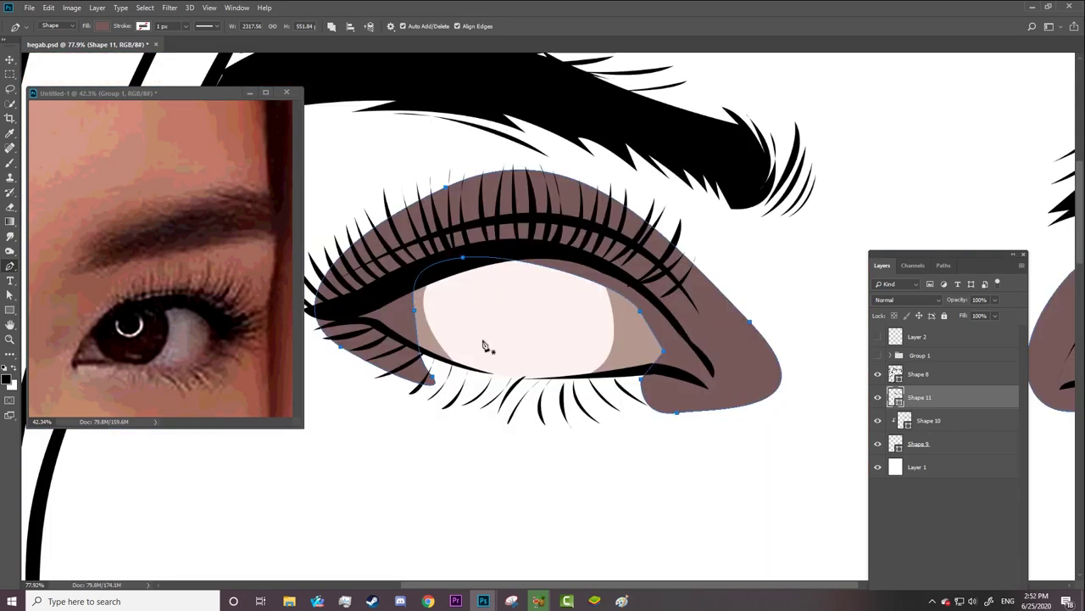
{"action": "right_click", "coordinate": [932, 397]}
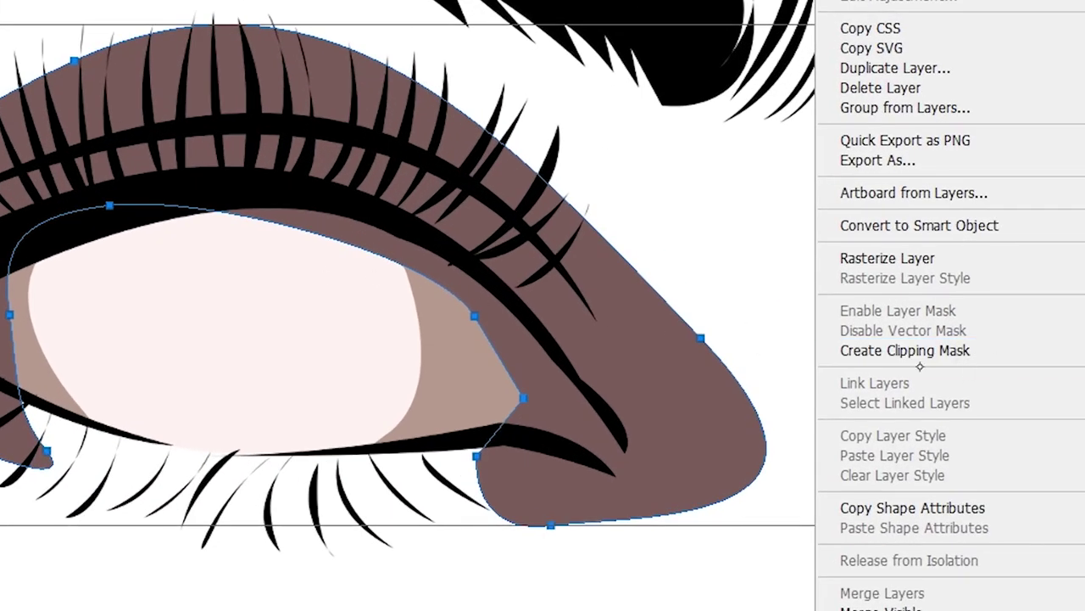
{"action": "left_click", "coordinate": [906, 350]}
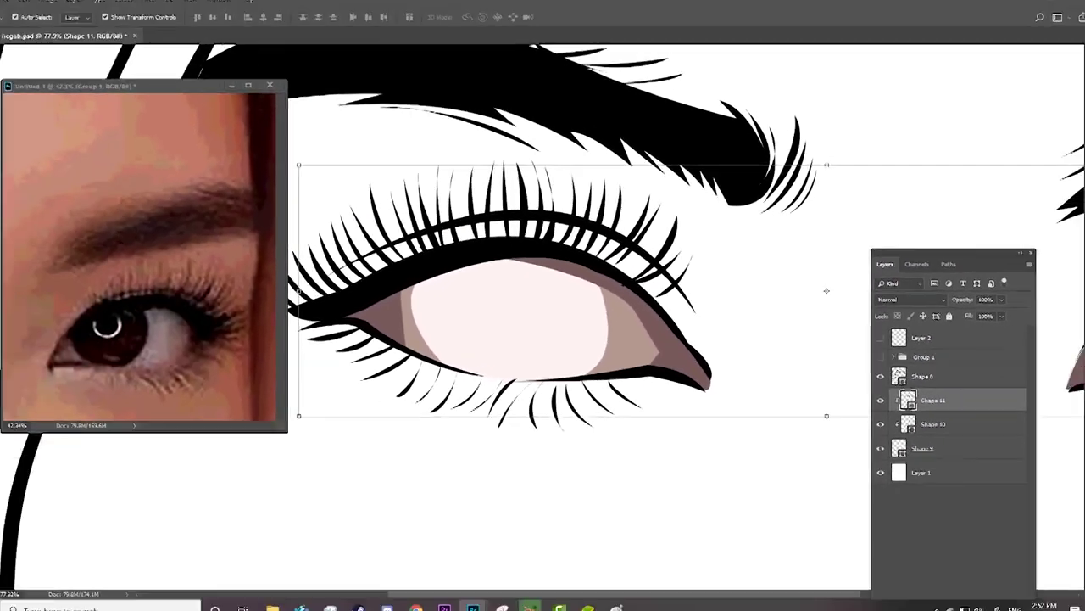
- Add an anchor on Shape 11's lower edge, pull its top point right, tuck the lower-right in
{"action": "right_click", "coordinate": [10, 266]}
{"action": "left_click", "coordinate": [63, 287]}
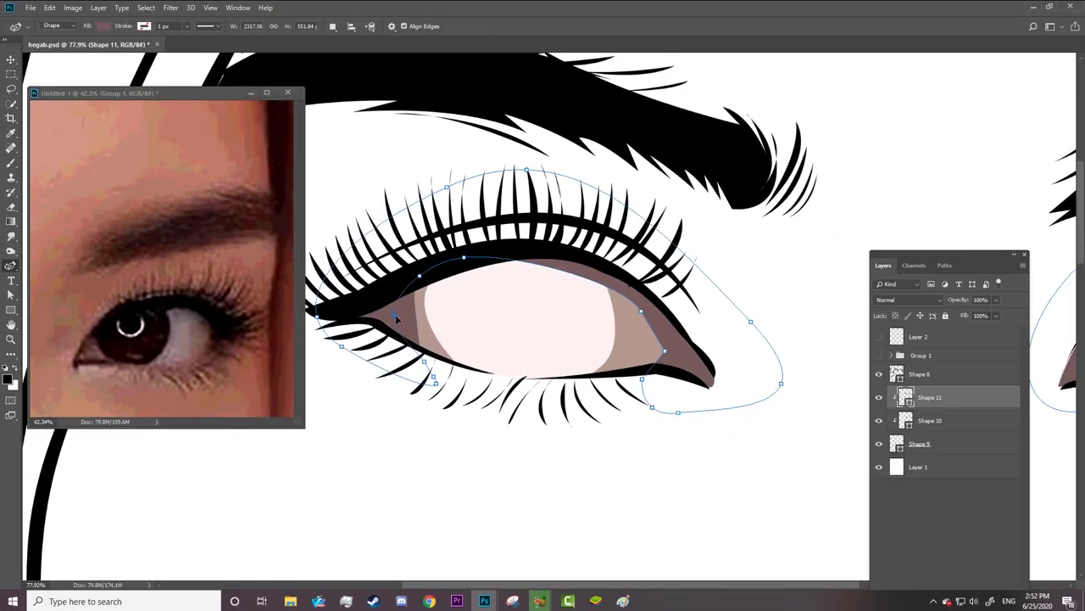
{"action": "left_click", "coordinate": [405, 313]}
{"action": "left_click_drag", "start_coordinate": [463, 256], "coordinate": [521, 256]}
{"action": "right_click", "coordinate": [644, 315]}
{"action": "key", "text": "Escape"}
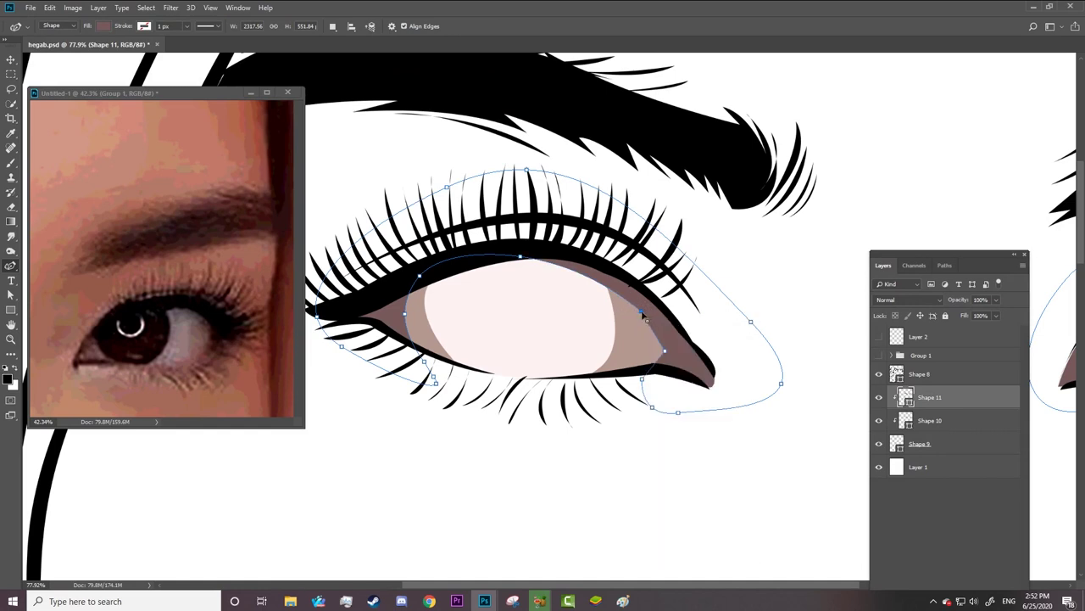
{"action": "left_click_drag", "start_coordinate": [642, 379], "coordinate": [621, 384]}
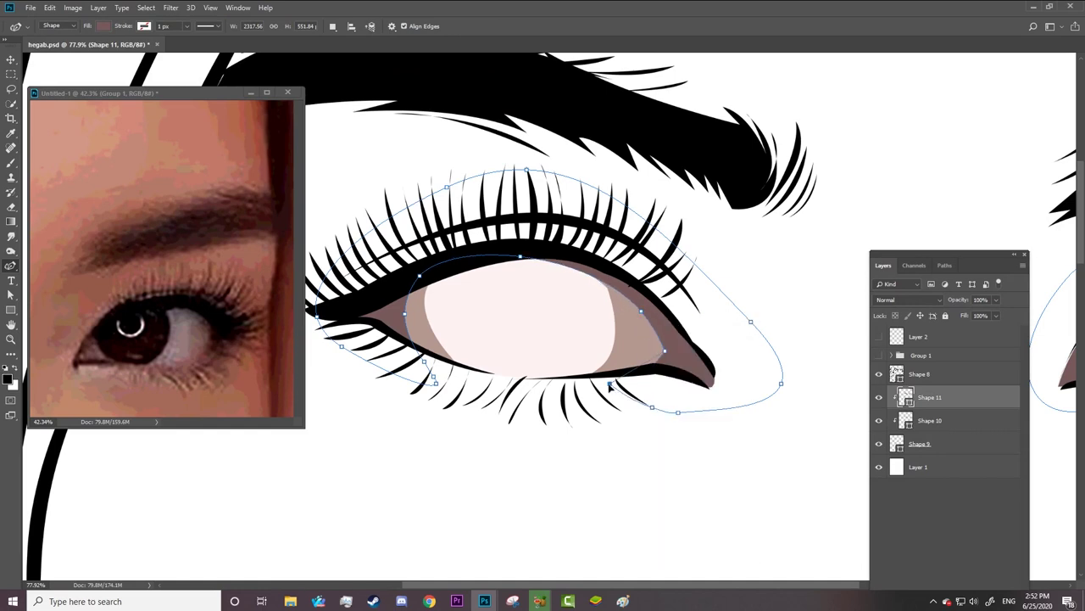
- Pull Shape 11's left point down to reshape the shadow on the second eye
{"action": "right_click", "coordinate": [660, 354]}
{"action": "key", "text": "Escape"}
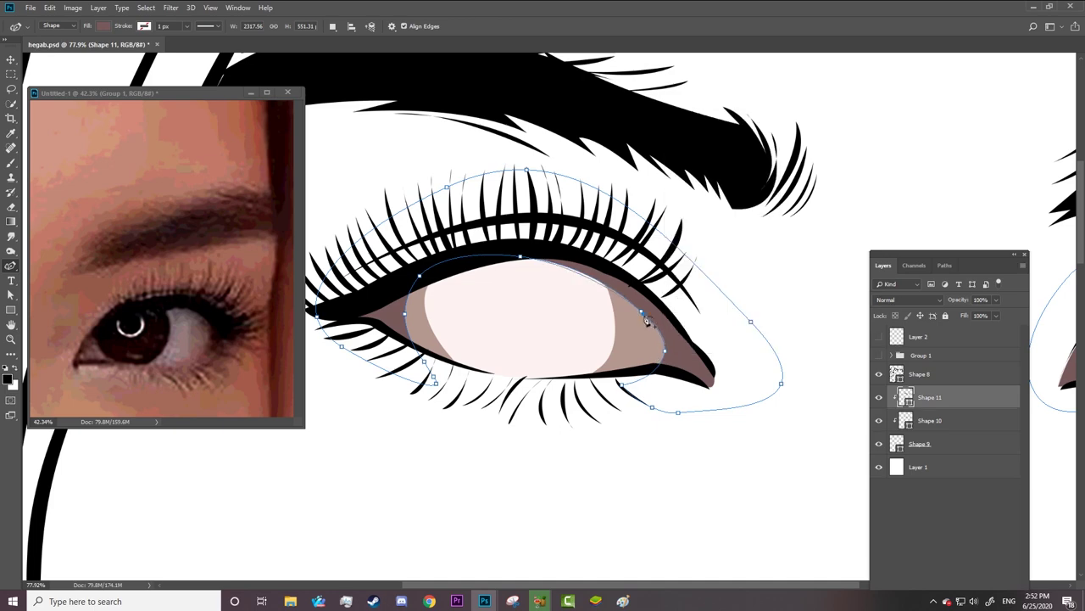
{"action": "right_click", "coordinate": [643, 312]}
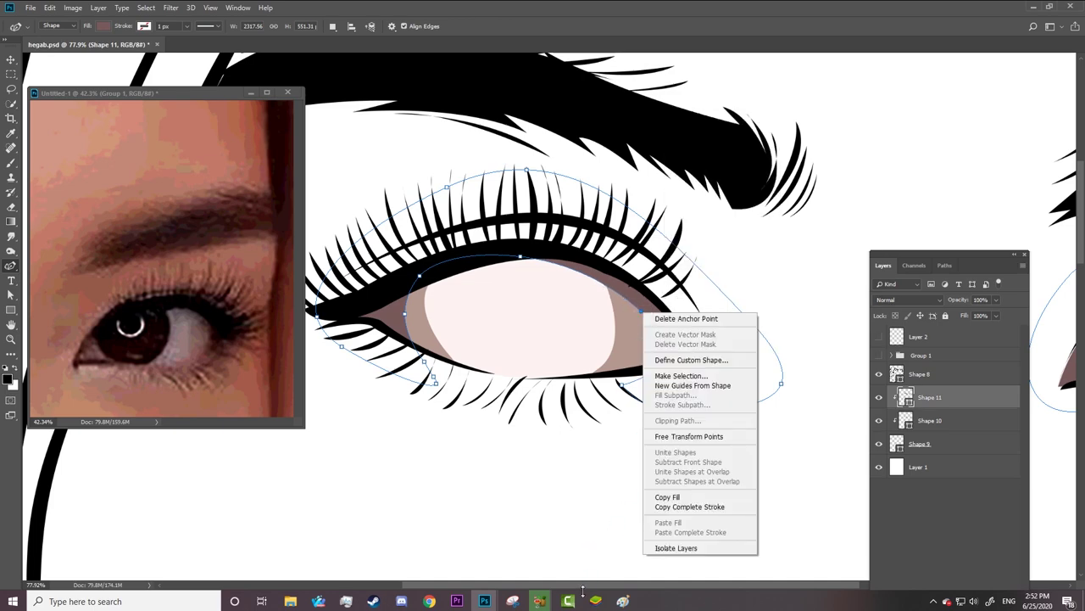
{"action": "key", "text": "Escape"}
{"action": "left_click_drag", "start_coordinate": [649, 585], "coordinate": [870, 562]}
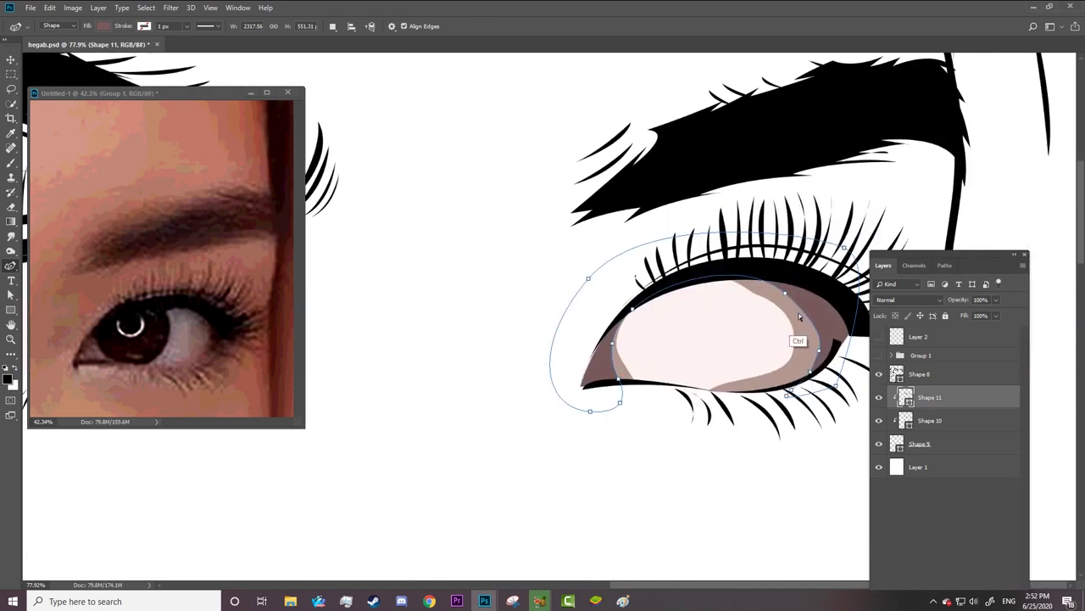
{"action": "right_click", "coordinate": [786, 290]}
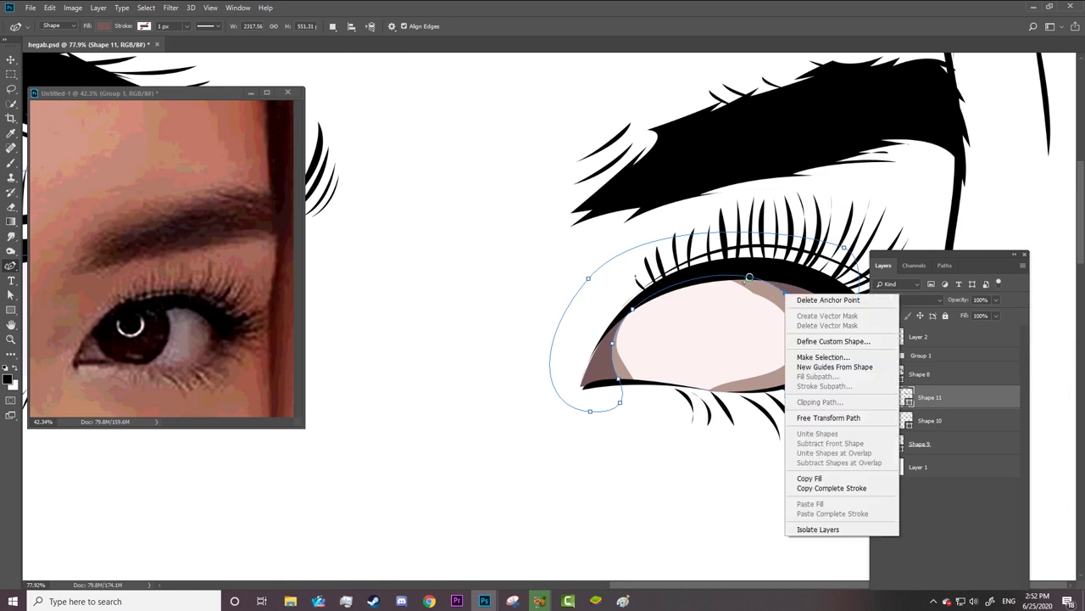
{"action": "left_click", "coordinate": [617, 353]}
{"action": "left_click_drag", "start_coordinate": [615, 348], "coordinate": [621, 387]}
- Undo an accidentally created stray shape
{"action": "right_click", "coordinate": [599, 394]}
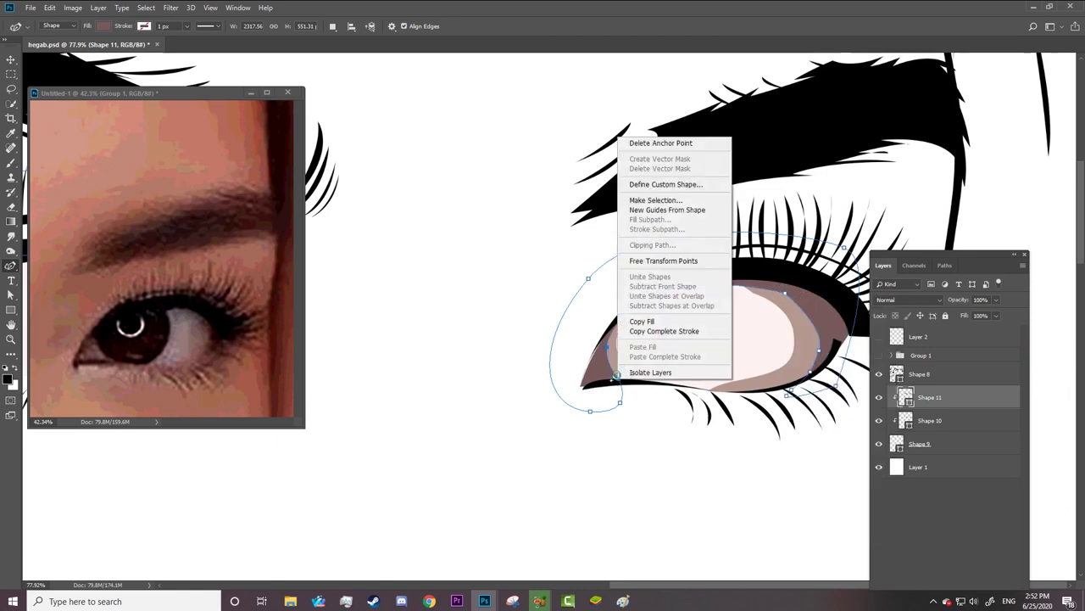
{"action": "left_click", "coordinate": [782, 298]}
{"action": "key", "text": "ctrl+z"}
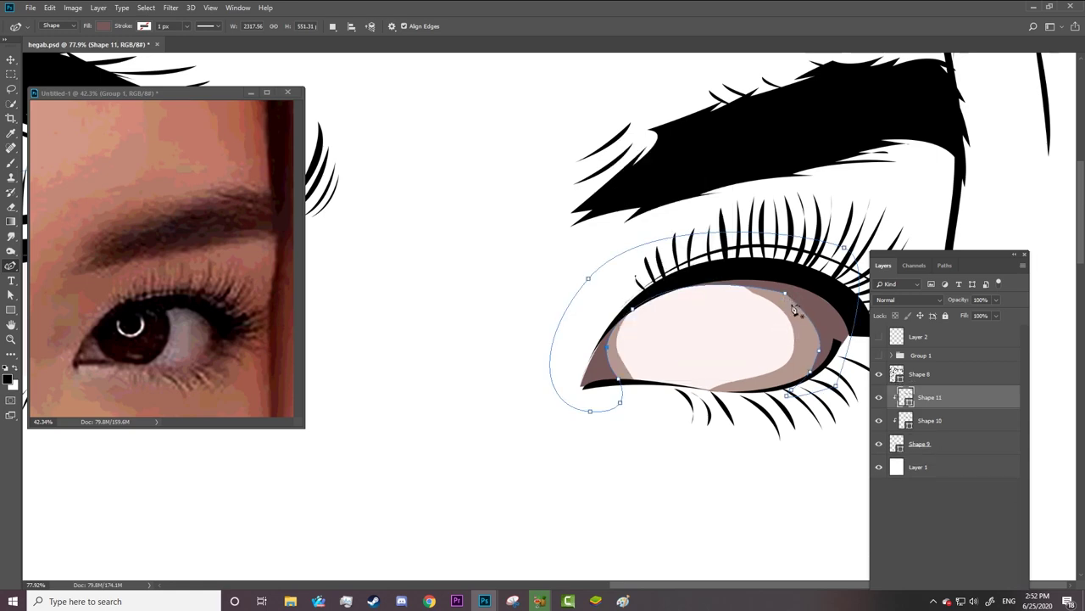
{"action": "key", "text": "alt+z"}
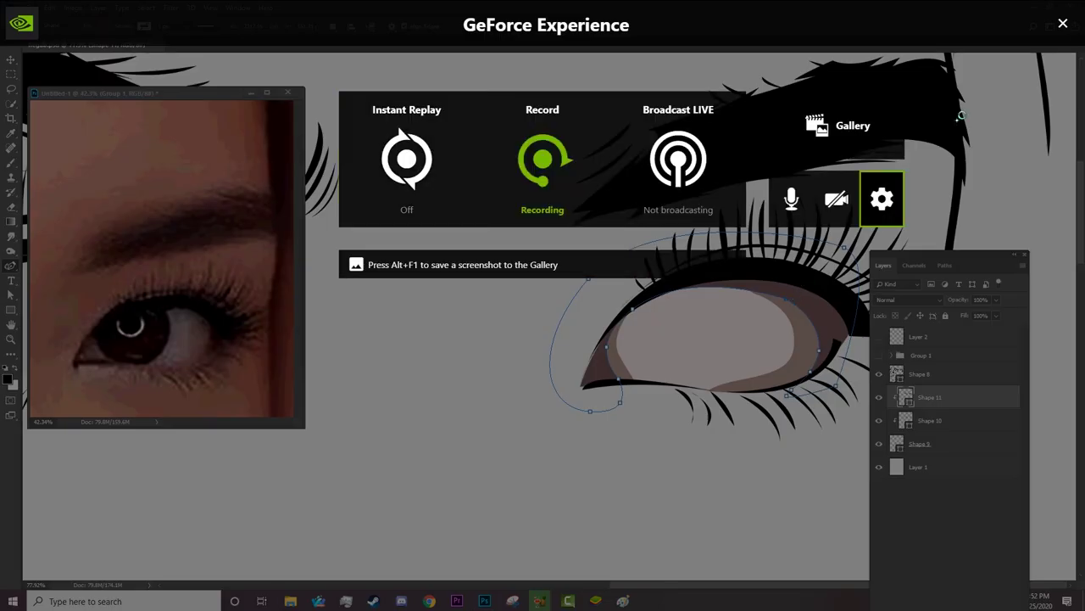
{"action": "key", "text": "alt+z"}
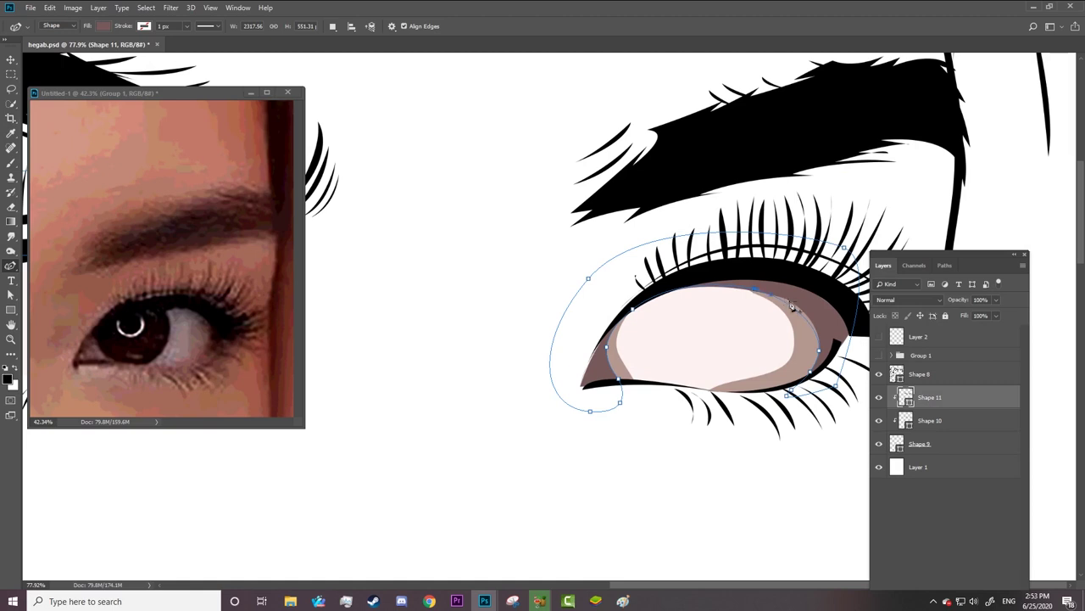
- Drag Shape 10's anchors to narrow the eye-white, then show Group 1 and select Shape 11
{"action": "left_click", "coordinate": [903, 421]}
{"action": "mouse_move", "coordinate": [789, 314]}
{"action": "left_mouse_down"}
{"action": "mouse_move", "coordinate": [753, 307]}
{"action": "mouse_move", "coordinate": [762, 299]}
{"action": "left_mouse_up"}
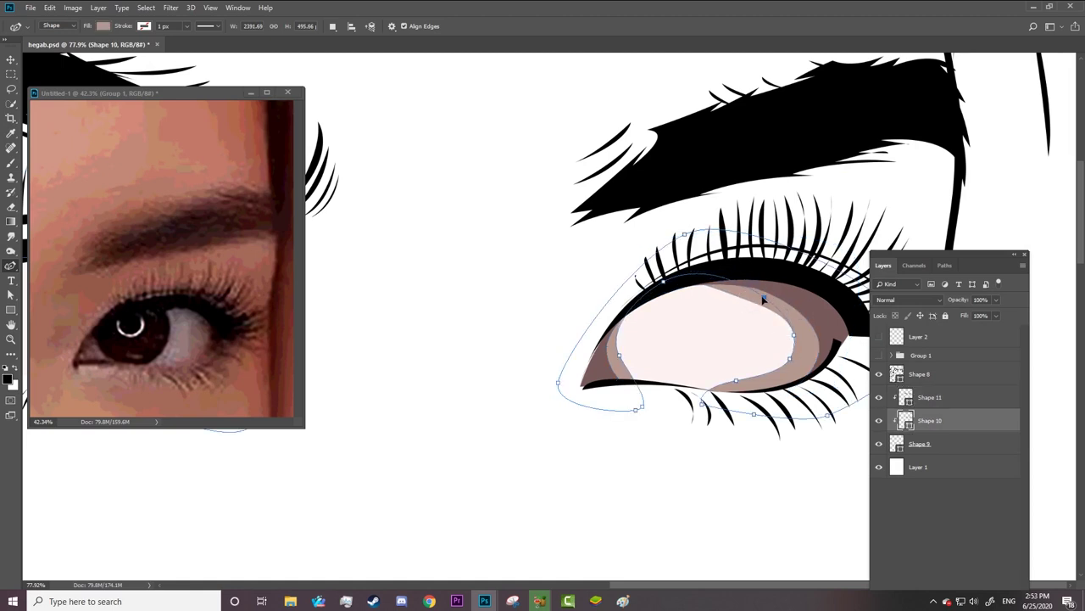
{"action": "scroll", "coordinate": [464, 330], "scroll_direction": "up", "scroll_amount": 3}
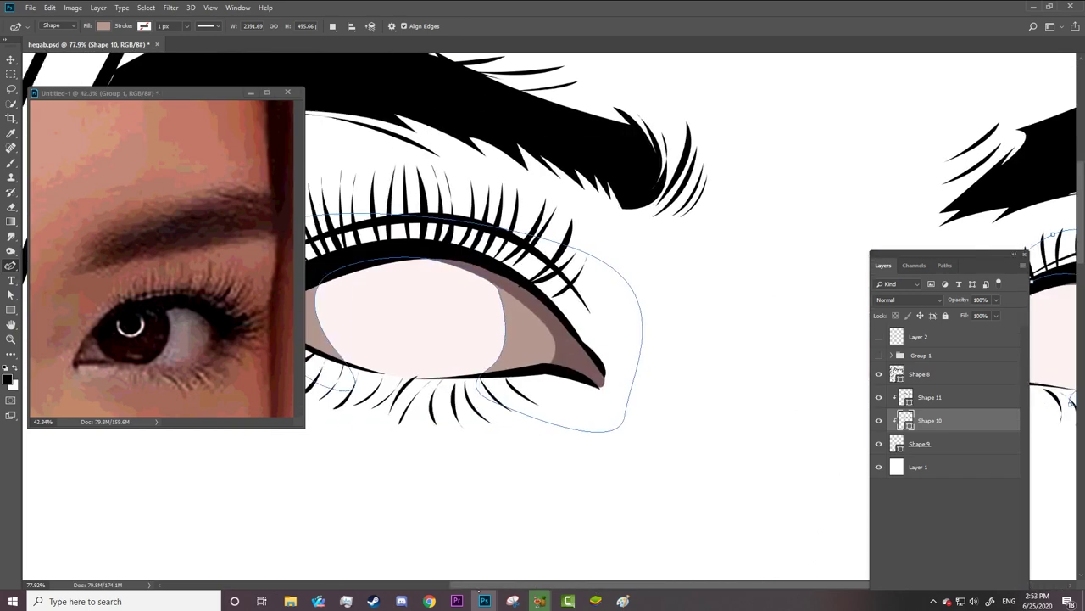
{"action": "left_click", "coordinate": [441, 339], "text": "ctrl"}
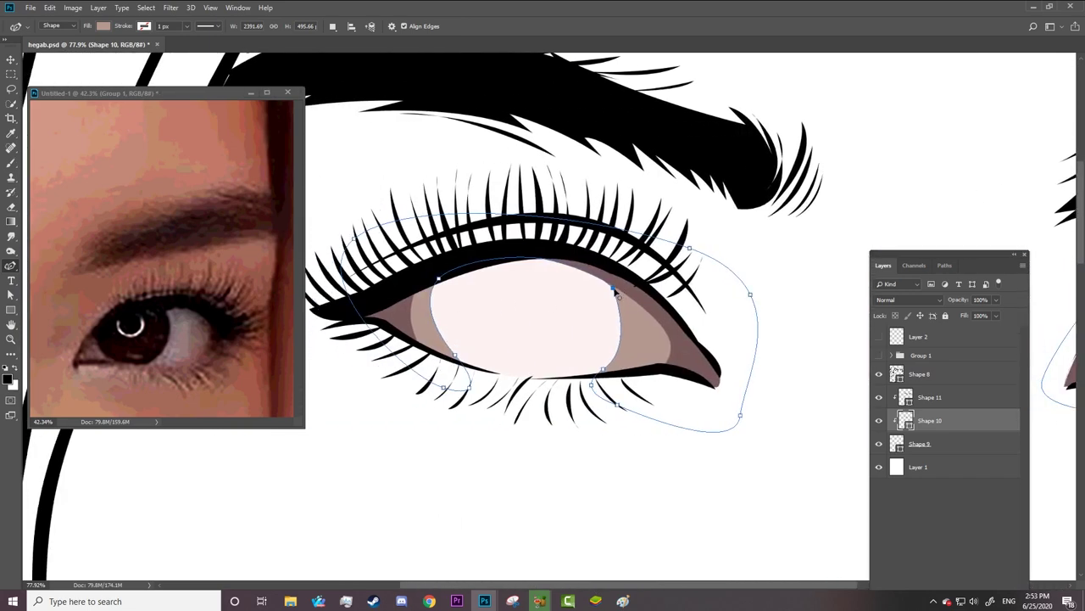
{"action": "mouse_move", "coordinate": [615, 289]}
{"action": "left_mouse_down"}
{"action": "mouse_move", "coordinate": [597, 284]}
{"action": "mouse_move", "coordinate": [614, 308]}
{"action": "left_mouse_up"}
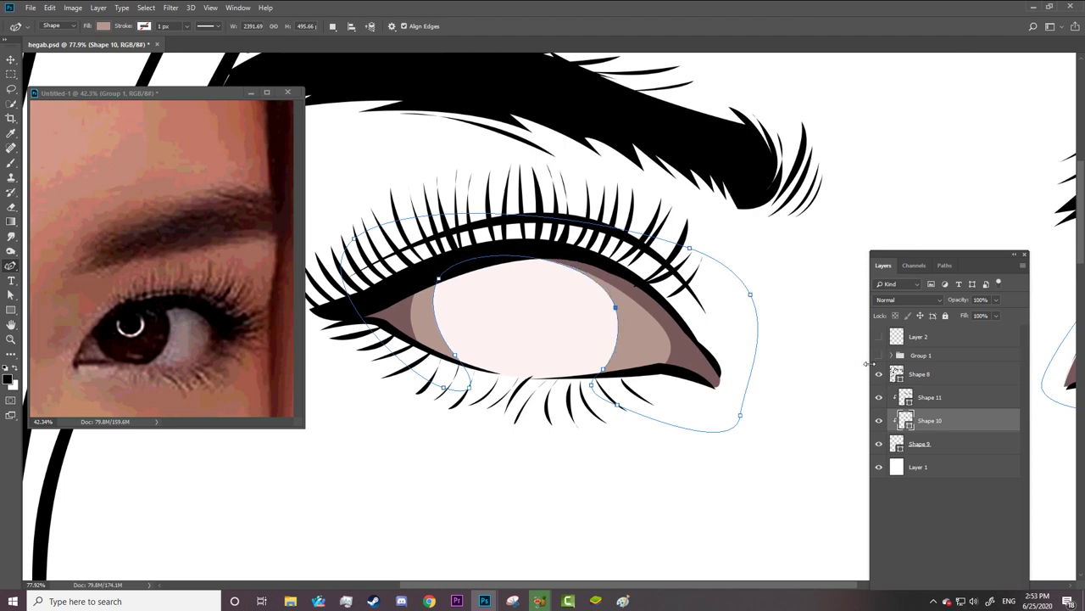
{"action": "left_click", "coordinate": [879, 356]}
{"action": "left_click", "coordinate": [939, 401]}
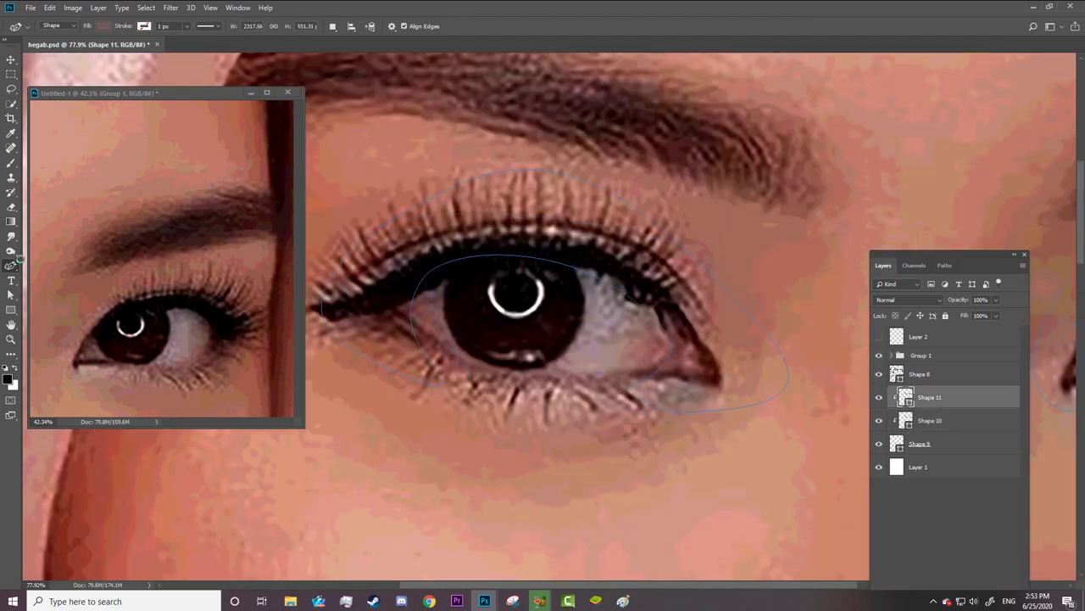
- Draw a new Pen shape, Shape 12, tracing around the eye's outer corner
{"action": "right_click", "coordinate": [20, 259]}
{"action": "left_click", "coordinate": [66, 276]}
{"action": "right_click", "coordinate": [13, 266]}
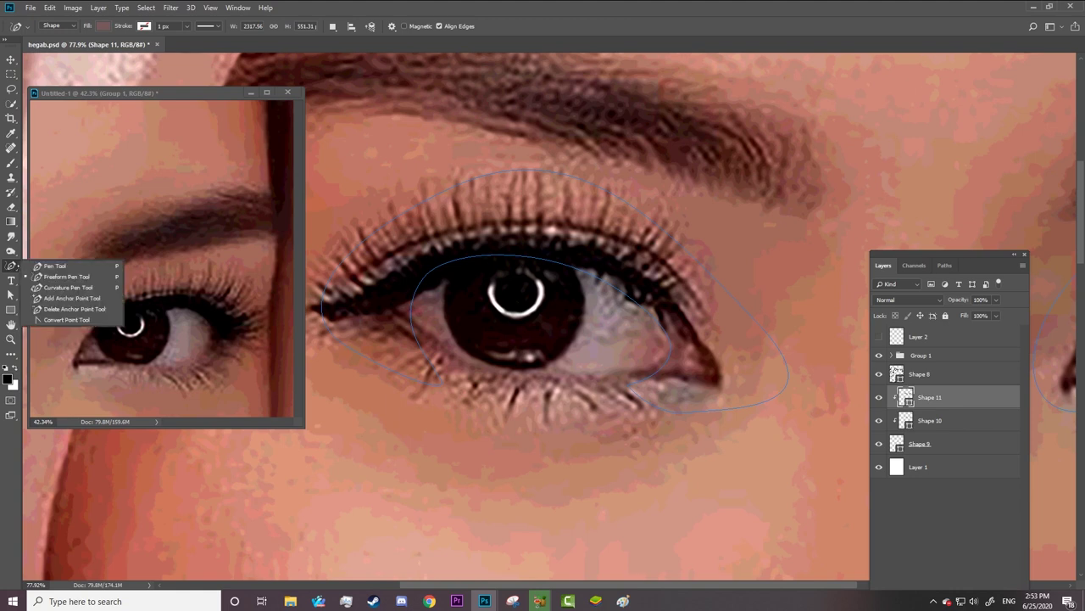
{"action": "left_click", "coordinate": [55, 266]}
{"action": "left_click", "coordinate": [603, 291]}
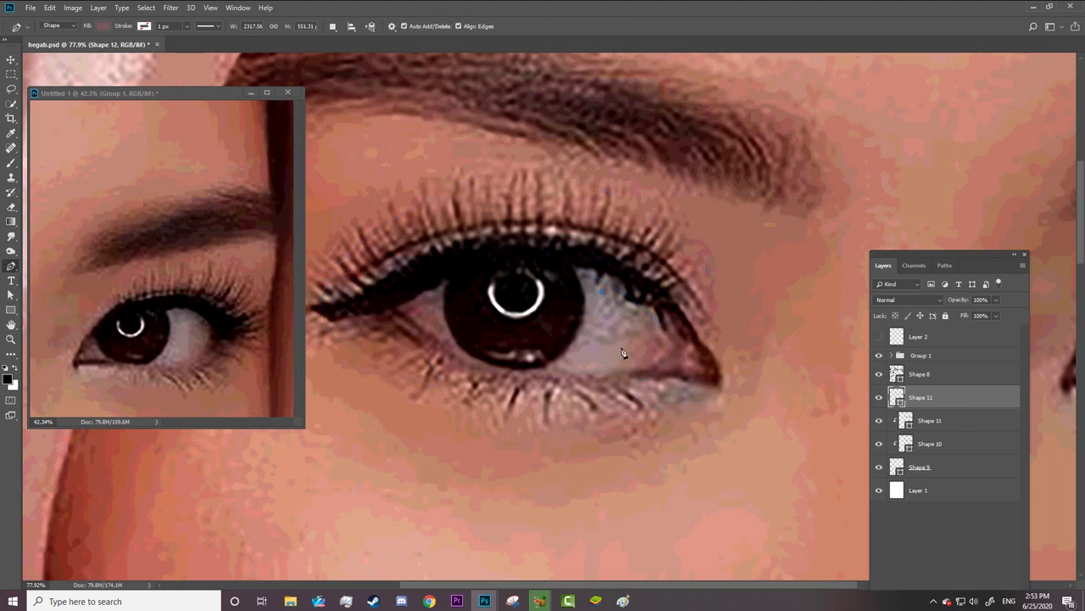
{"action": "left_click", "coordinate": [677, 323]}
{"action": "left_click", "coordinate": [682, 392]}
{"action": "left_click", "coordinate": [745, 390]}
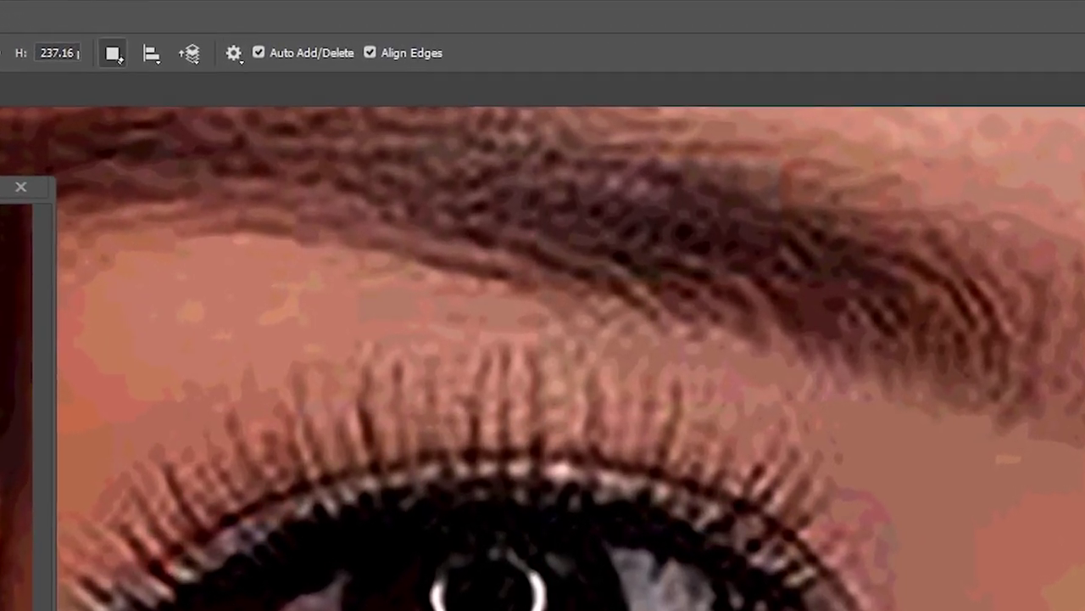
- Switch to Combine Shapes, start the inner-corner curve, and fill the shape #b76565
{"action": "left_click", "coordinate": [154, 47]}
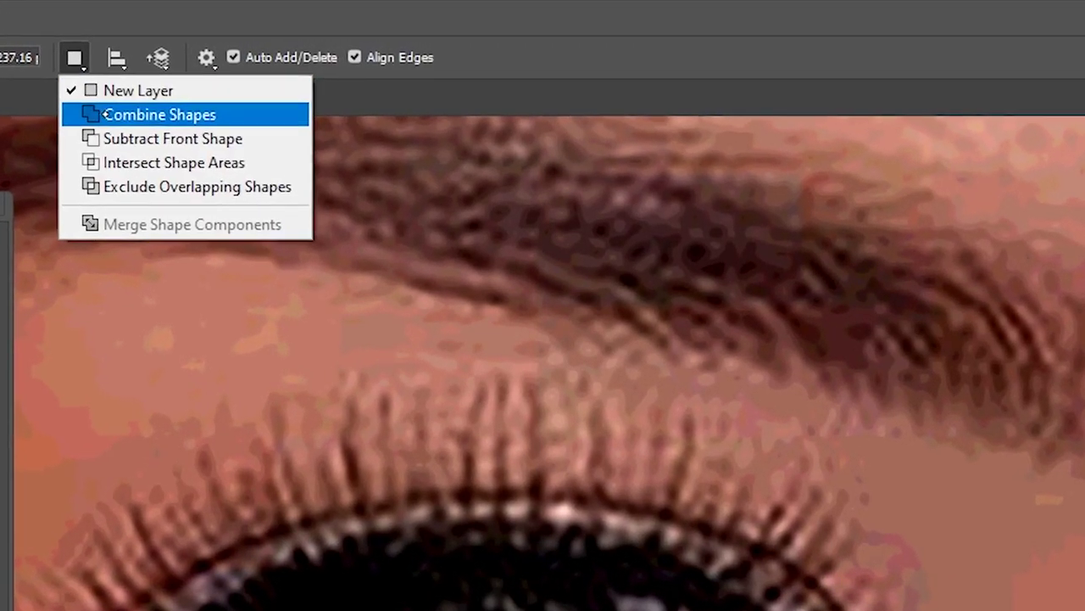
{"action": "left_click", "coordinate": [204, 89]}
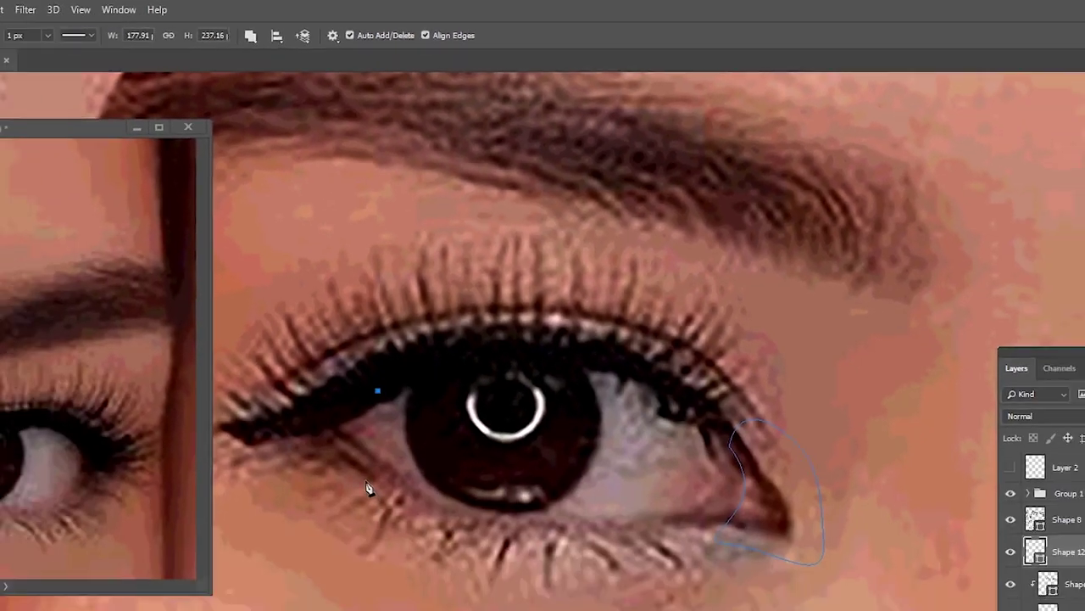
{"action": "left_click_drag", "start_coordinate": [367, 483], "coordinate": [385, 514]}
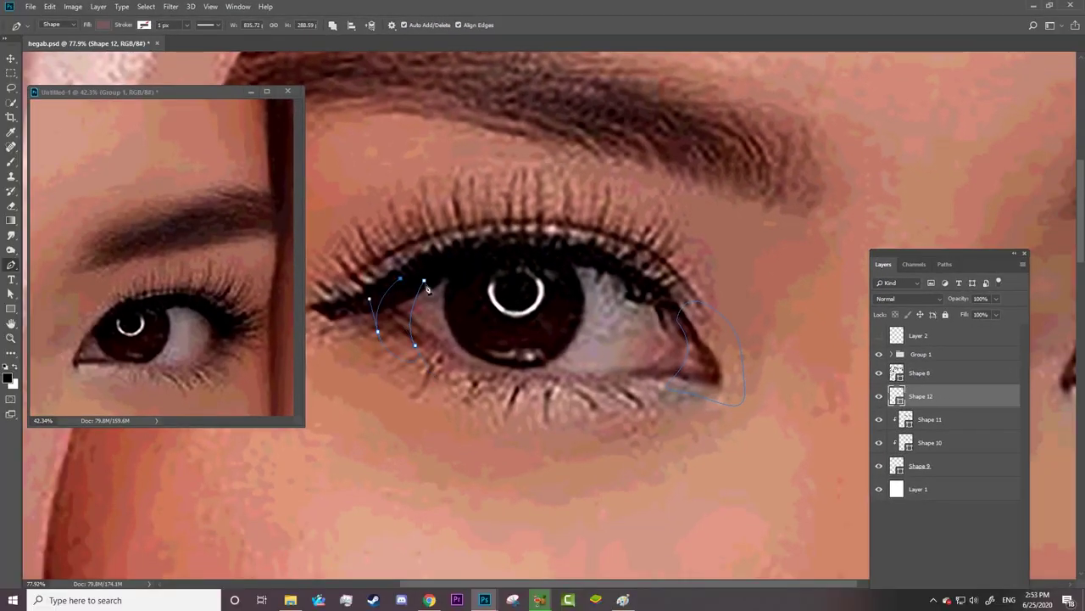
{"action": "left_click", "coordinate": [104, 25]}
{"action": "left_click", "coordinate": [156, 47]}
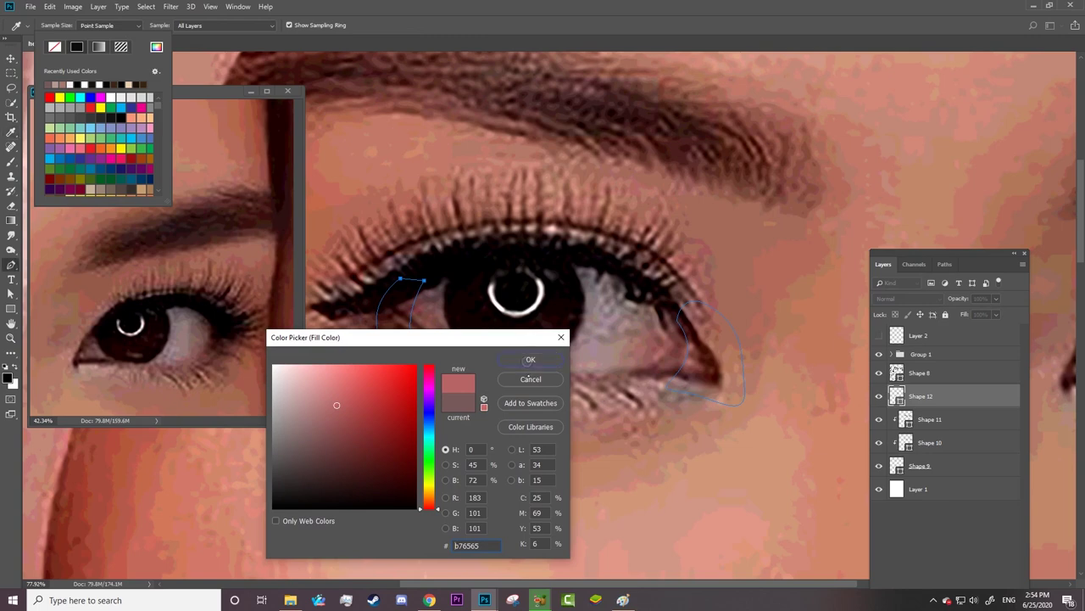
{"action": "left_click", "coordinate": [531, 358]}
{"action": "left_click_drag", "start_coordinate": [545, 582], "coordinate": [781, 582]}
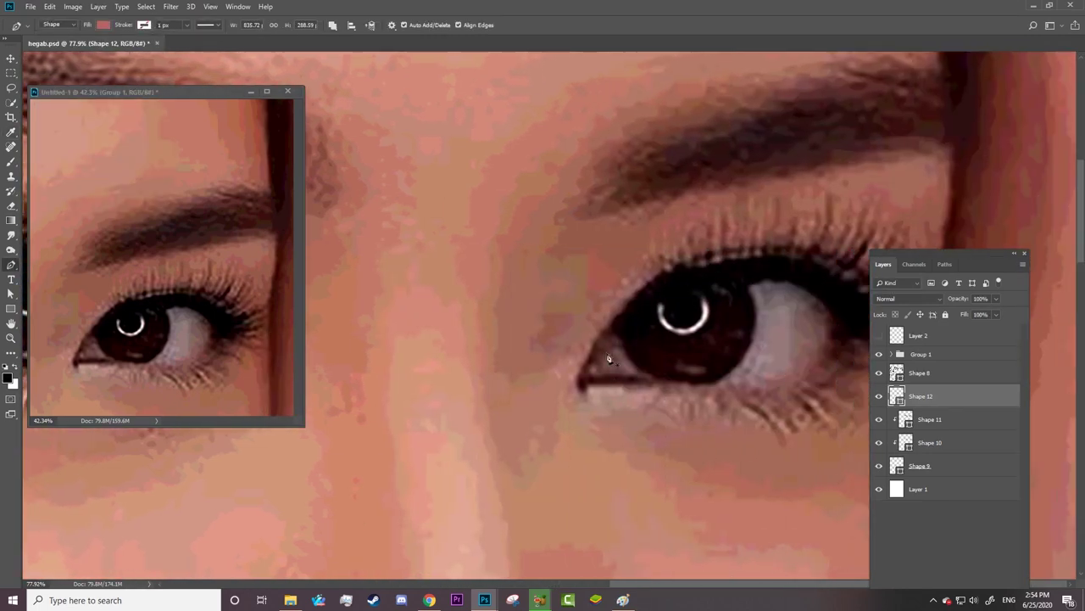
- Finish the inner-corner curve, hide Group 1, and clip Shape 12 into the eye-white
{"action": "left_click_drag", "start_coordinate": [587, 374], "coordinate": [635, 397]}
{"action": "left_click_drag", "start_coordinate": [830, 380], "coordinate": [852, 396]}
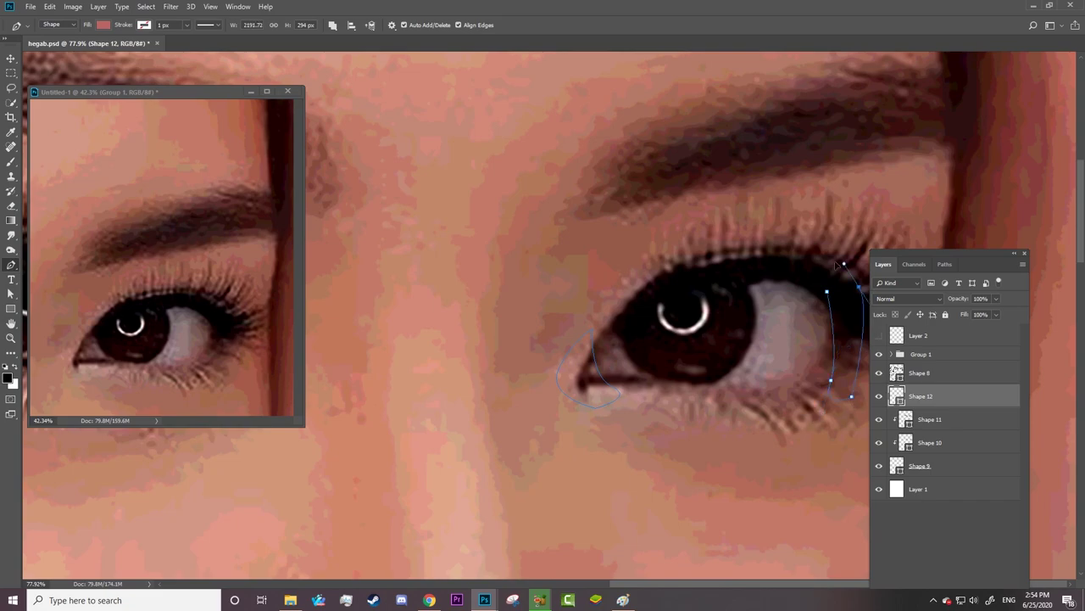
{"action": "left_click", "coordinate": [878, 354]}
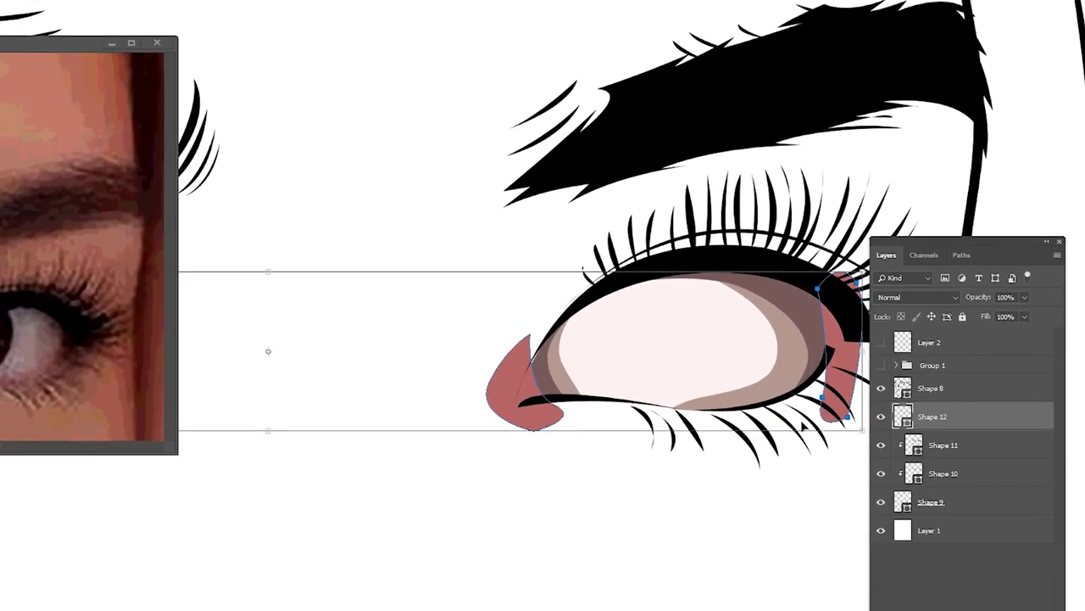
{"action": "right_click", "coordinate": [1003, 454]}
{"action": "left_click", "coordinate": [885, 293]}
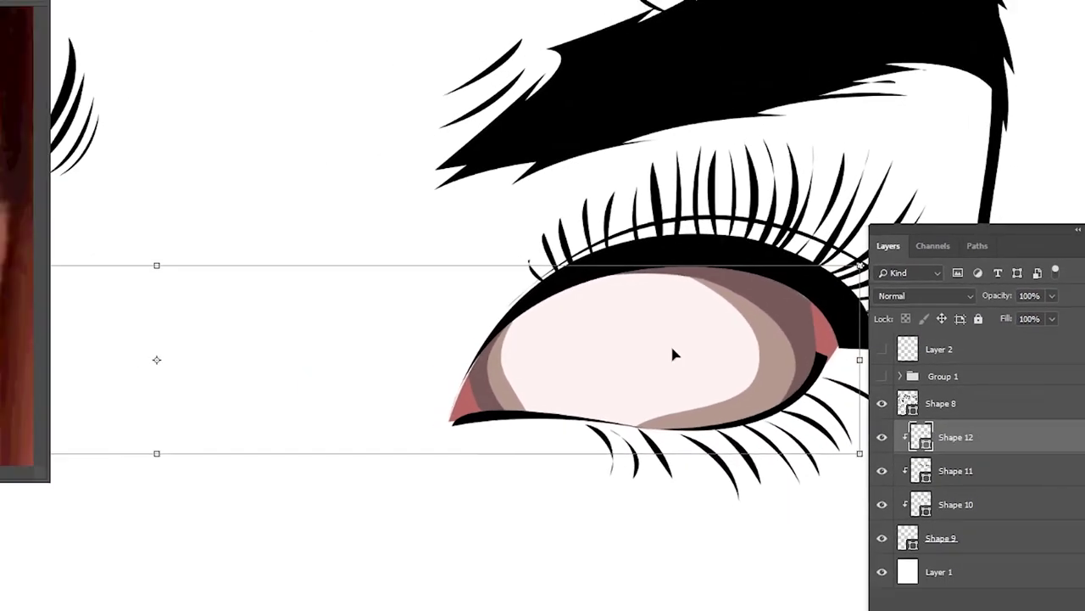
{"action": "key", "text": "z"}
{"action": "left_click_drag", "start_coordinate": [686, 374], "coordinate": [784, 285]}
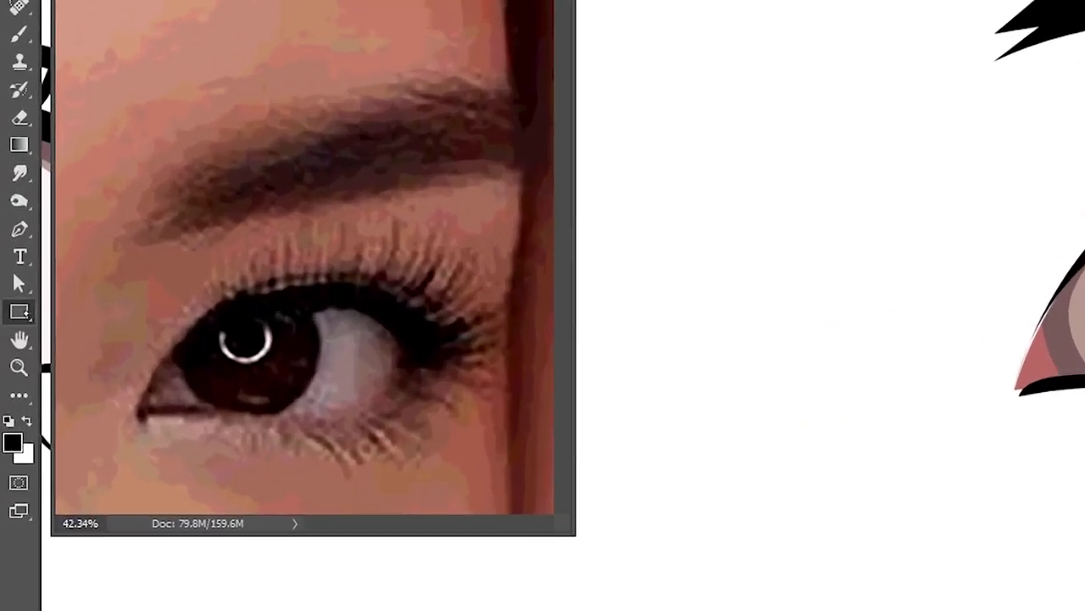
- Draw an ellipse circle over the right iris and nudge it into place
{"action": "right_click", "coordinate": [8, 308]}
{"action": "left_click", "coordinate": [59, 340]}
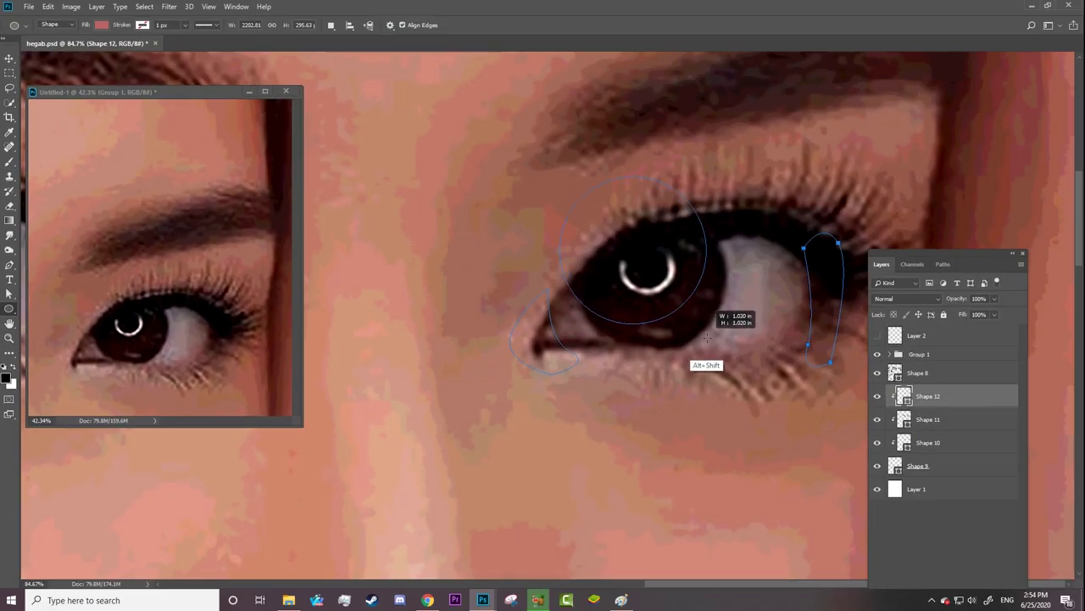
{"action": "left_click_drag", "start_coordinate": [553, 179], "coordinate": [686, 325]}
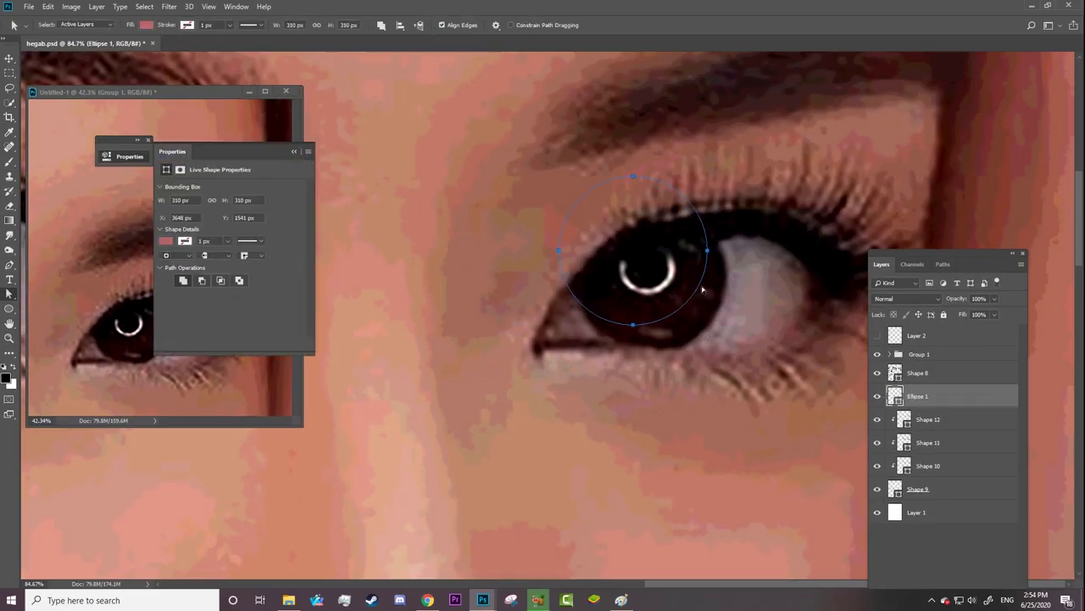
{"action": "key", "text": "ctrl+t"}
{"action": "left_click_drag", "start_coordinate": [685, 237], "coordinate": [702, 264]}
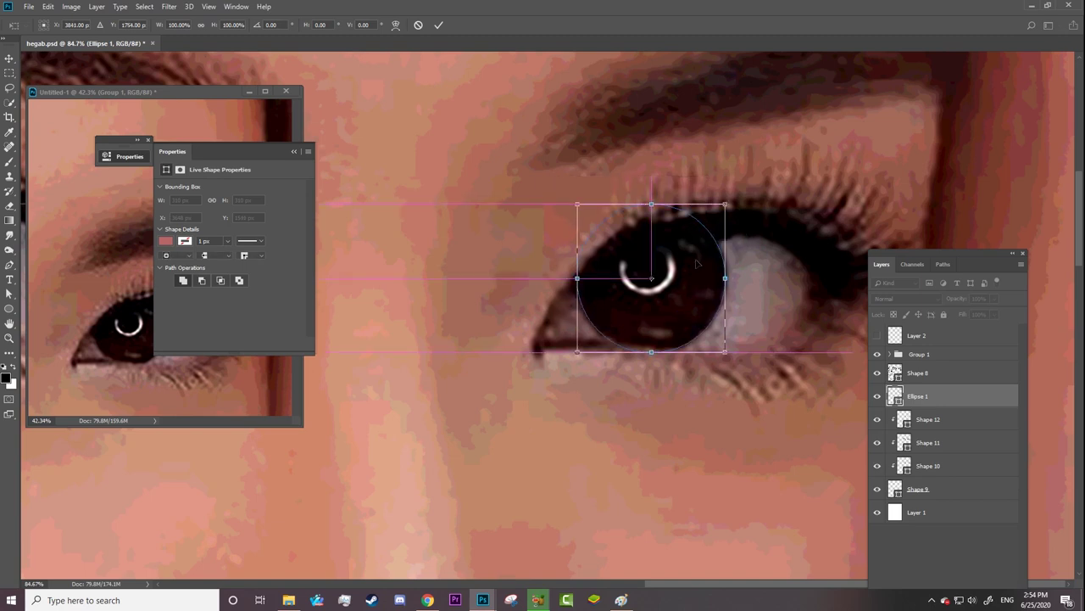
{"action": "key", "text": "Return"}
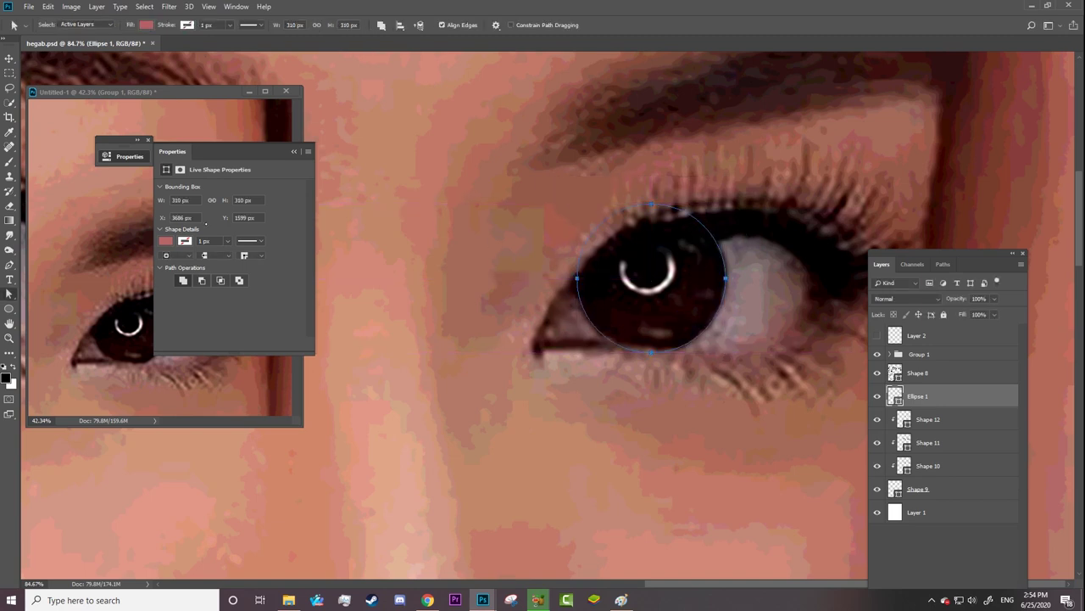
- Hide the Layer 0 copy photo inside the reference group
{"action": "left_click_drag", "start_coordinate": [260, 154], "coordinate": [349, 265]}
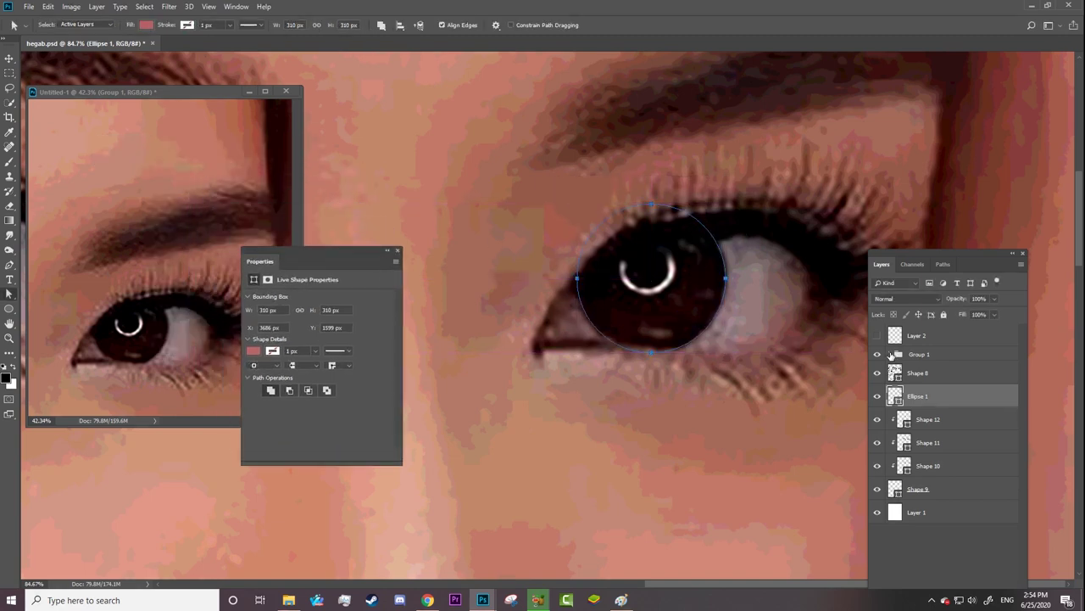
{"action": "left_click", "coordinate": [890, 355]}
{"action": "left_click", "coordinate": [876, 373]}
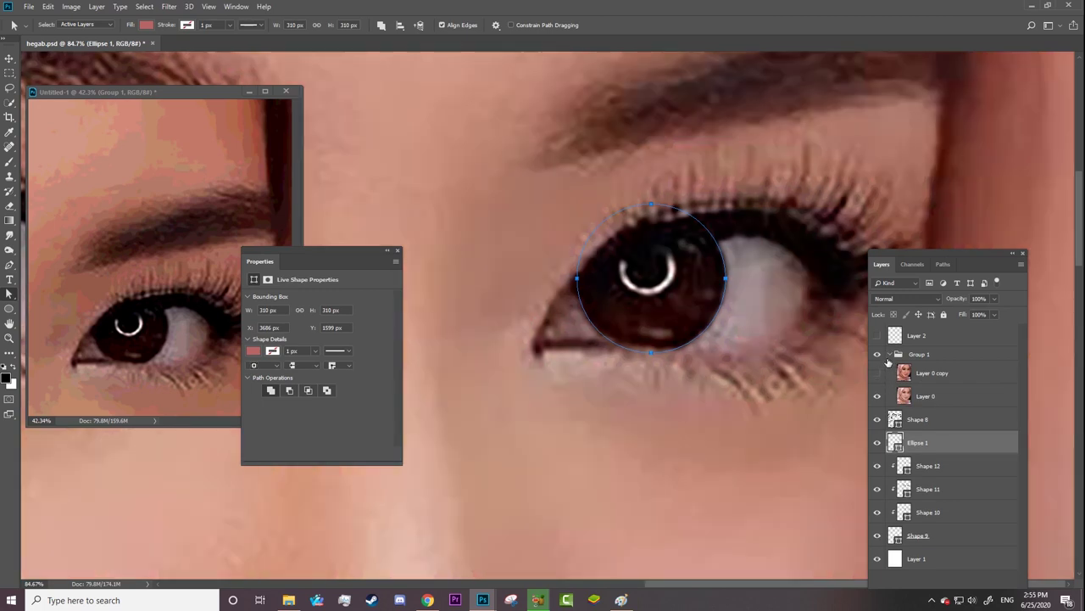
{"action": "left_click", "coordinate": [889, 354]}
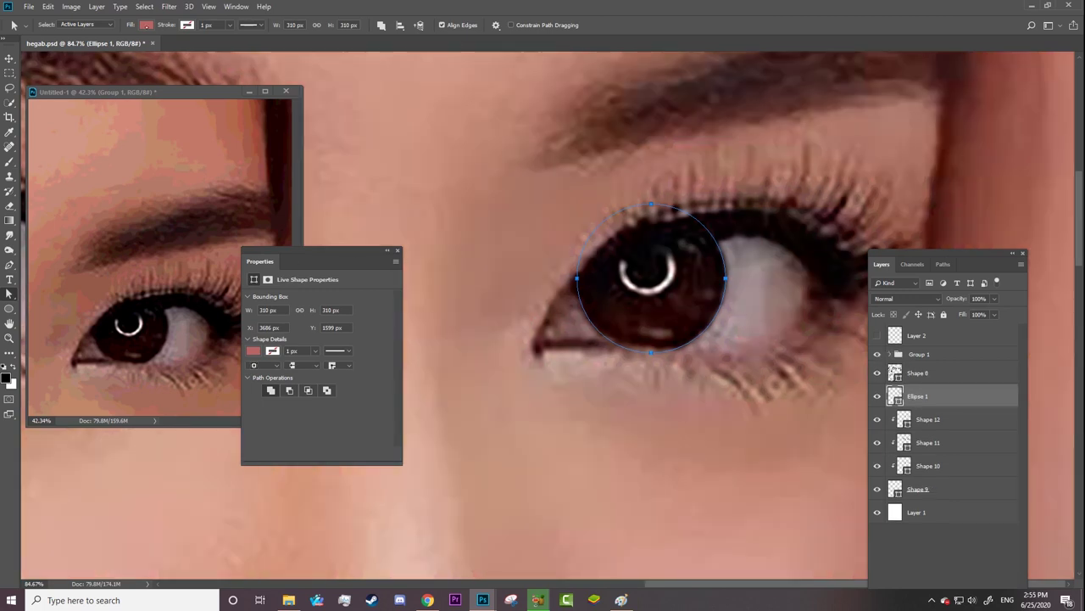
- Fill Ellipse 1 with dark reddish-brown #642a1f, sampled and adjusted from the reference iris
{"action": "left_click", "coordinate": [145, 25]}
{"action": "left_click", "coordinate": [199, 47]}
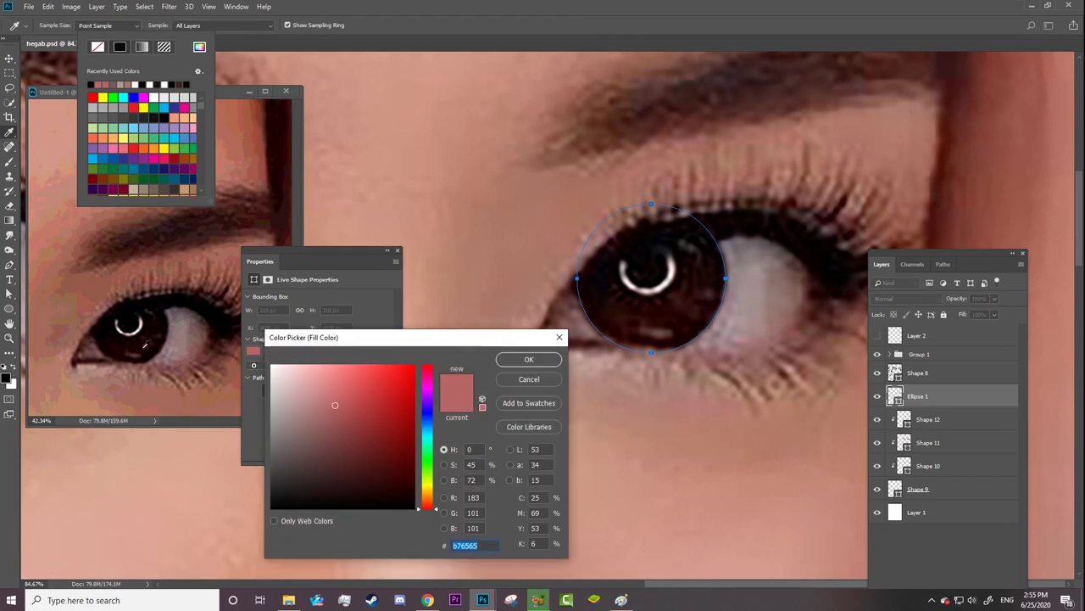
{"action": "left_click", "coordinate": [151, 348]}
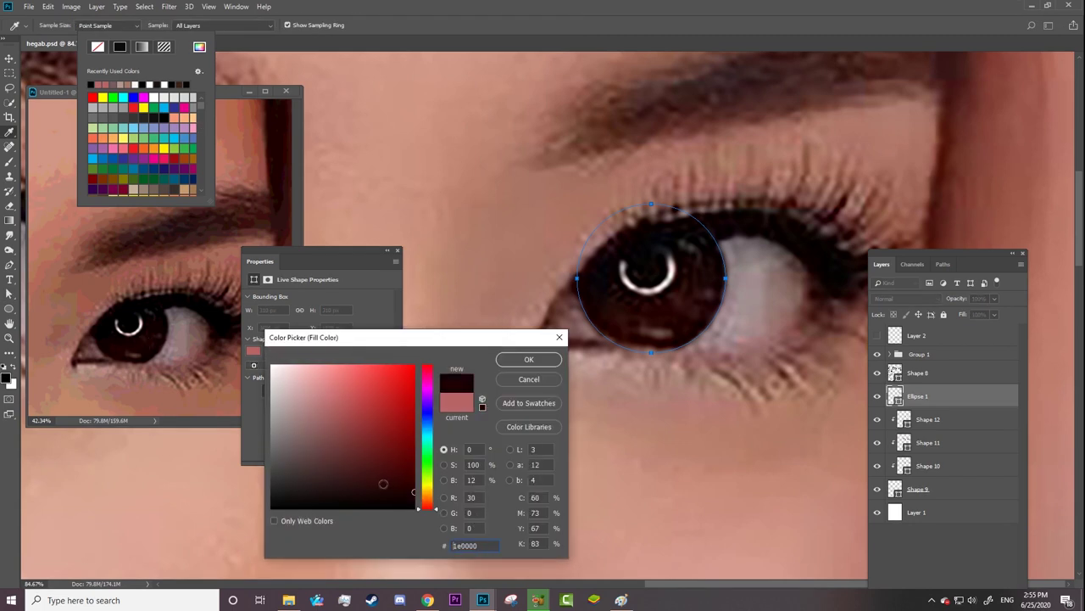
{"action": "left_click_drag", "start_coordinate": [383, 483], "coordinate": [356, 460]}
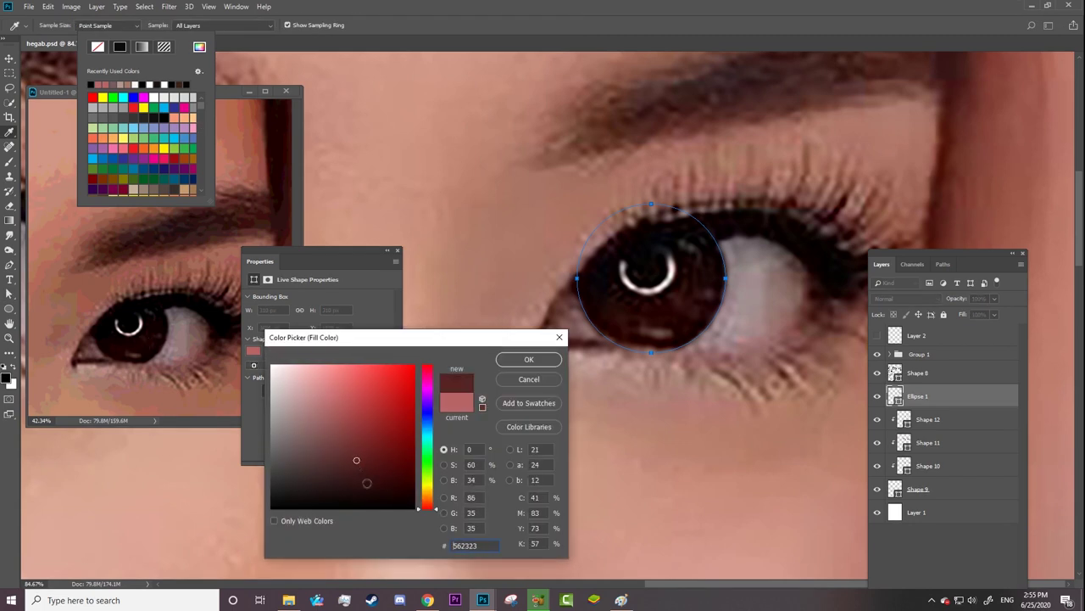
{"action": "left_click_drag", "start_coordinate": [427, 507], "coordinate": [426, 504]}
{"action": "left_click", "coordinate": [370, 452]}
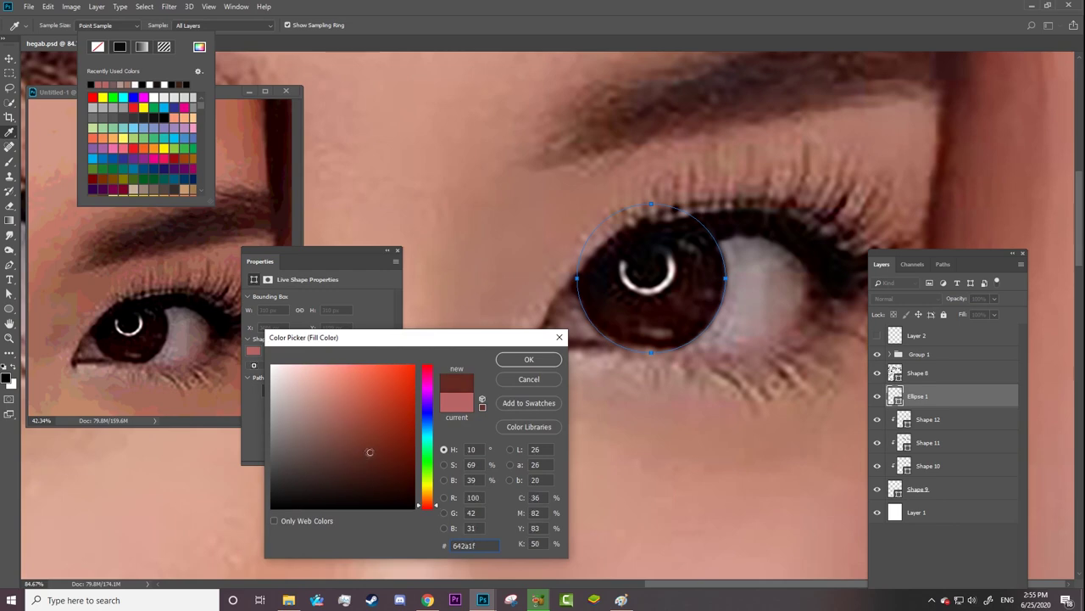
{"action": "left_click", "coordinate": [528, 359]}
- Clip Ellipse 1 inside the eye-white and zoom out to show both eyes
{"action": "left_click", "coordinate": [877, 353]}
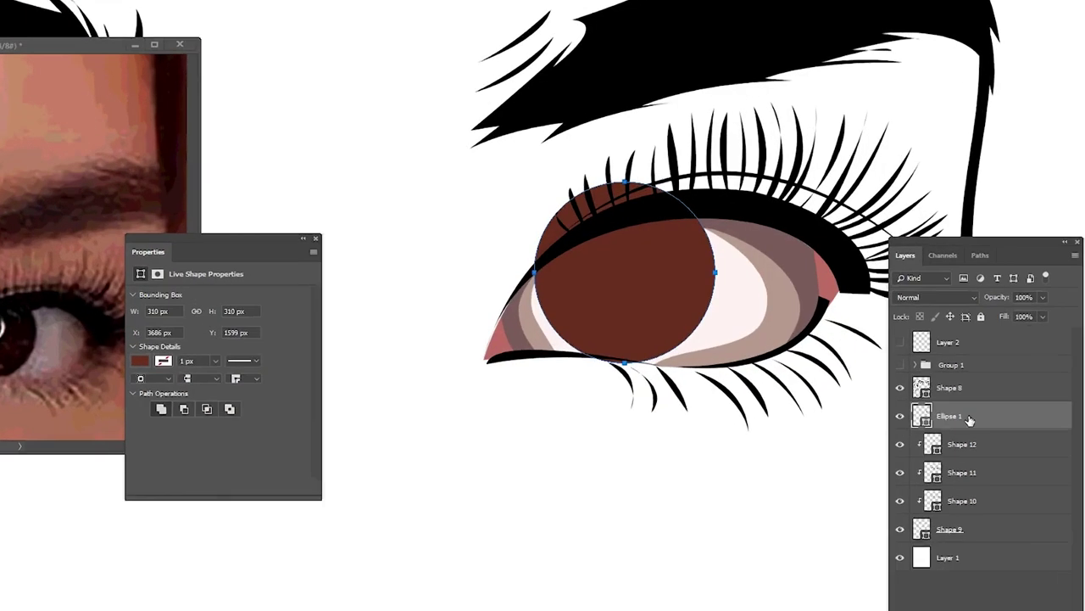
{"action": "right_click", "coordinate": [918, 396]}
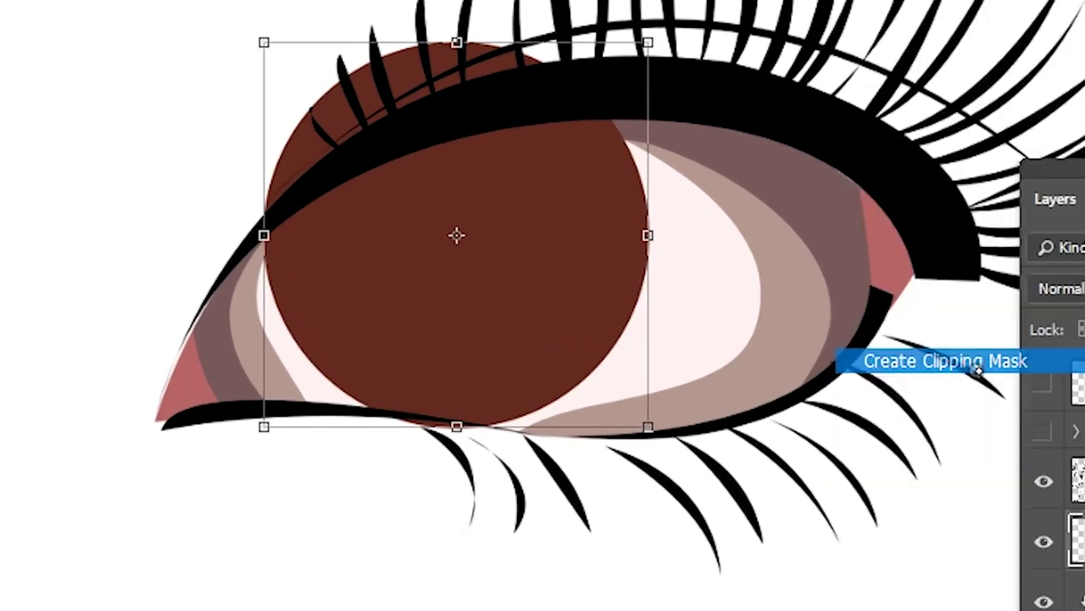
{"action": "left_click", "coordinate": [839, 326]}
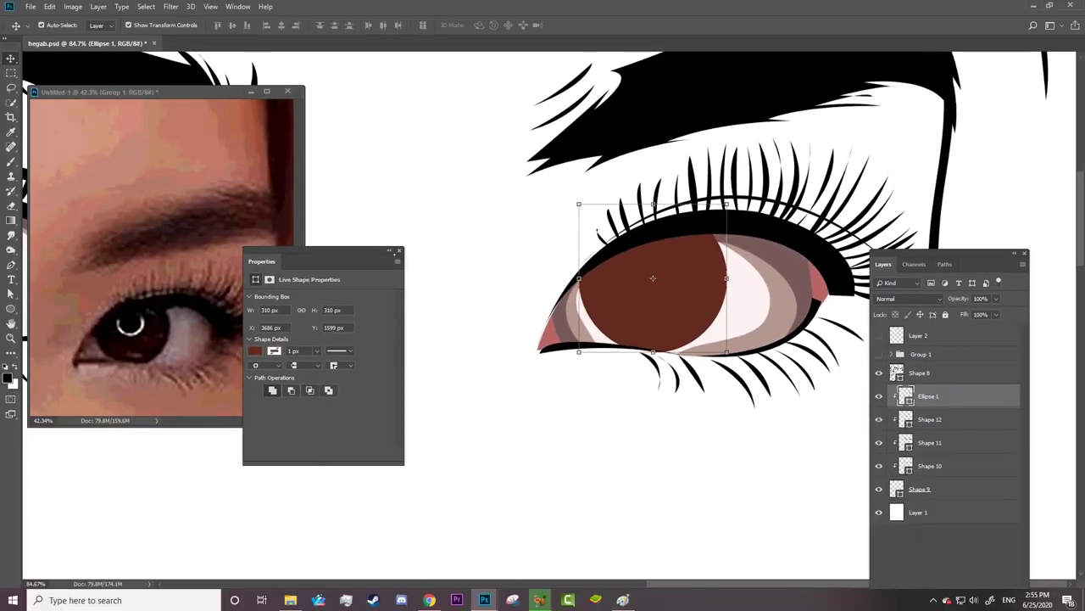
{"action": "left_click", "coordinate": [392, 254]}
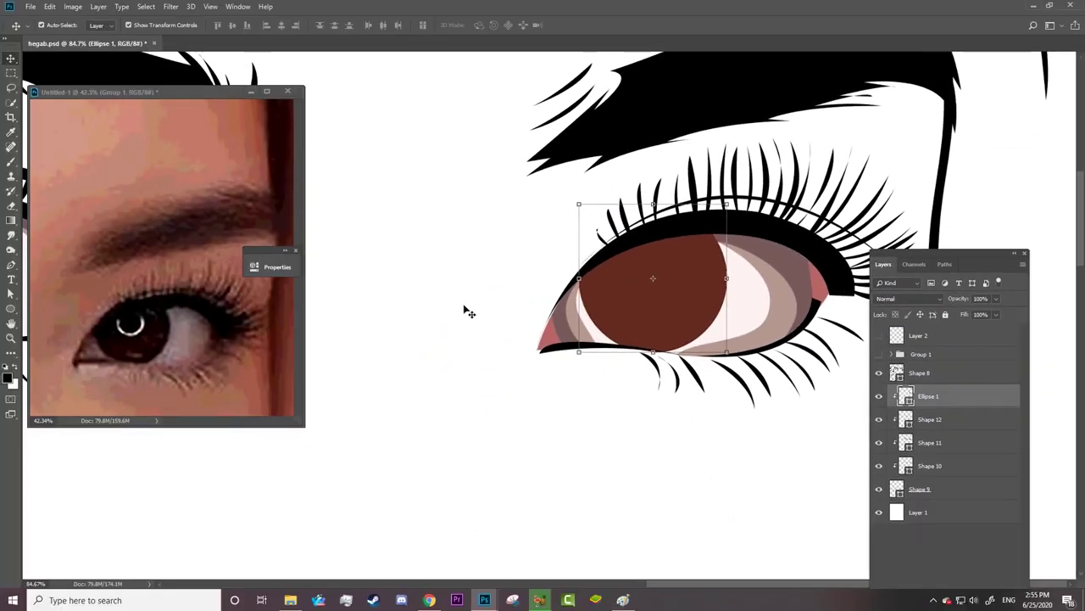
{"action": "key", "text": "z"}
{"action": "mouse_move", "coordinate": [672, 488]}
{"action": "left_mouse_down"}
{"action": "mouse_move", "coordinate": [606, 497]}
{"action": "mouse_move", "coordinate": [814, 424]}
{"action": "left_mouse_up"}
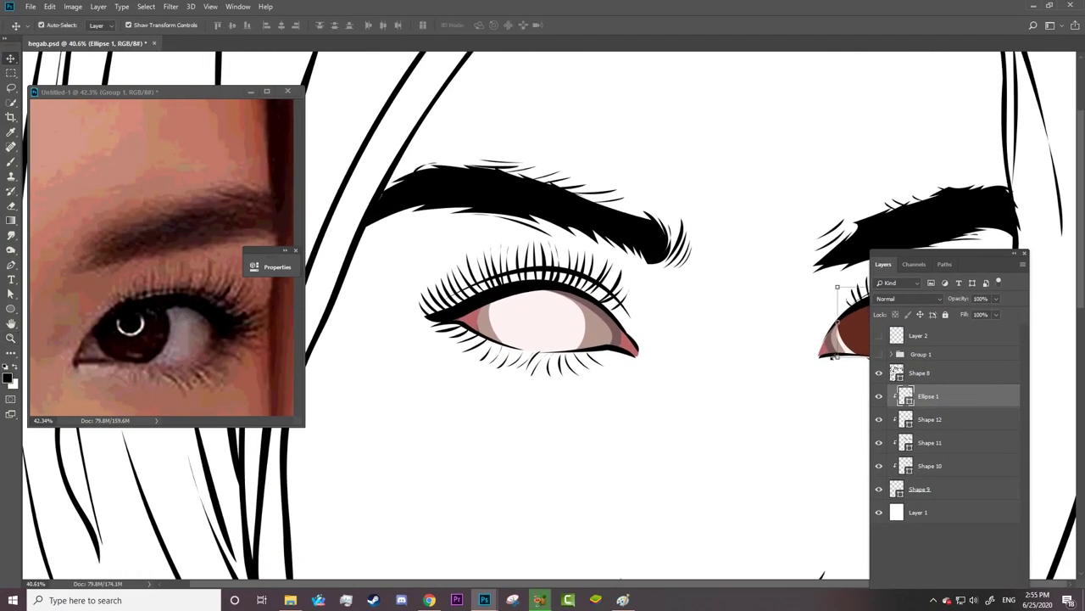
- Copy the iris circle into the left eye and align it with the photo's iris
{"action": "key", "text": "a"}
{"action": "left_click_drag", "start_coordinate": [857, 337], "coordinate": [543, 343]}
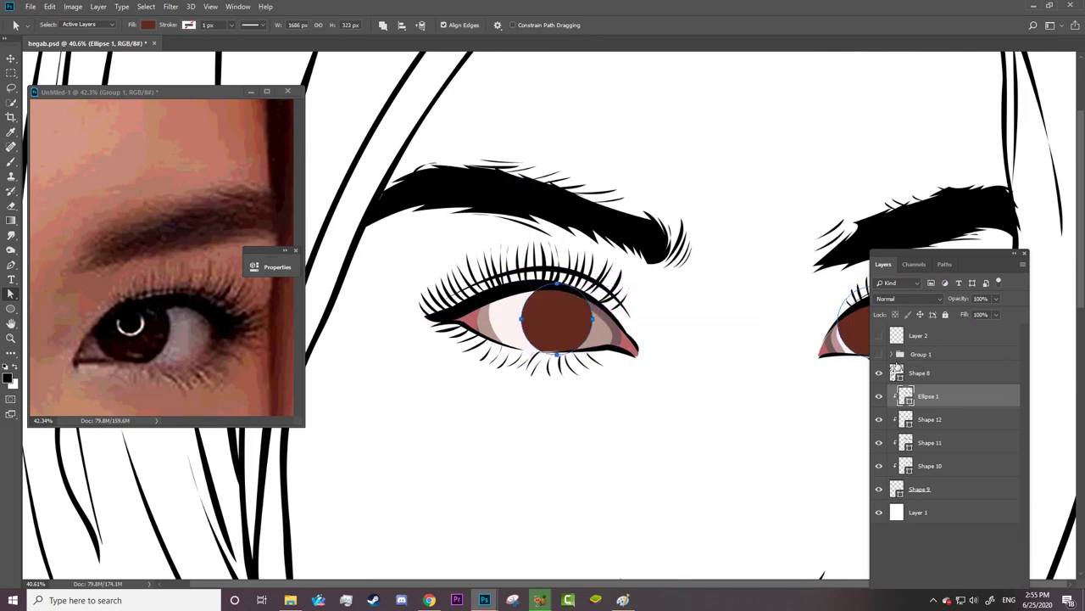
{"action": "left_click", "coordinate": [880, 354]}
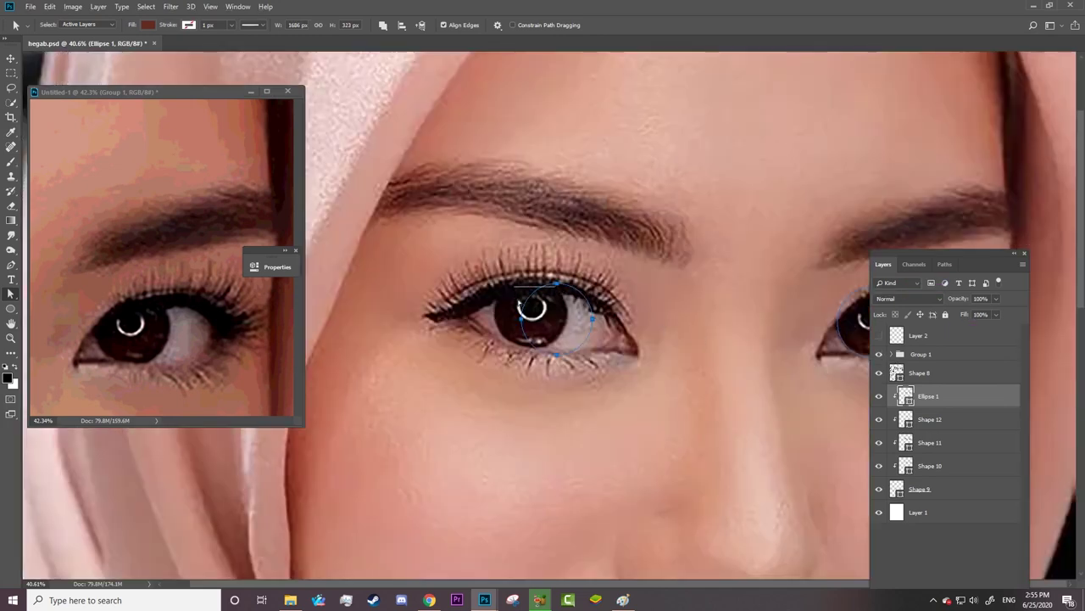
{"action": "key", "text": "ctrl+t"}
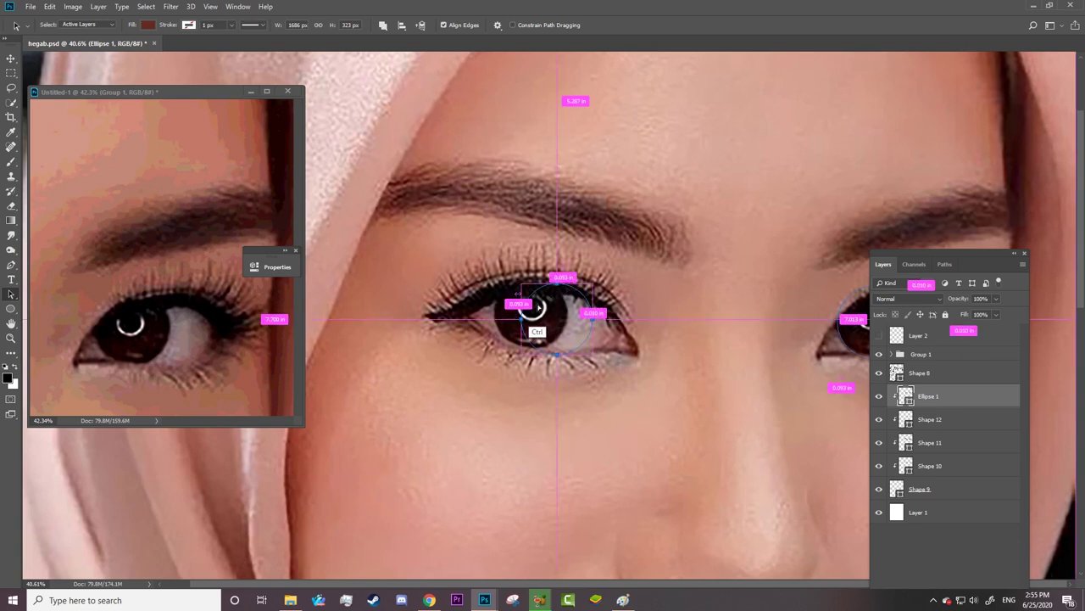
{"action": "left_click_drag", "start_coordinate": [556, 317], "coordinate": [530, 314]}
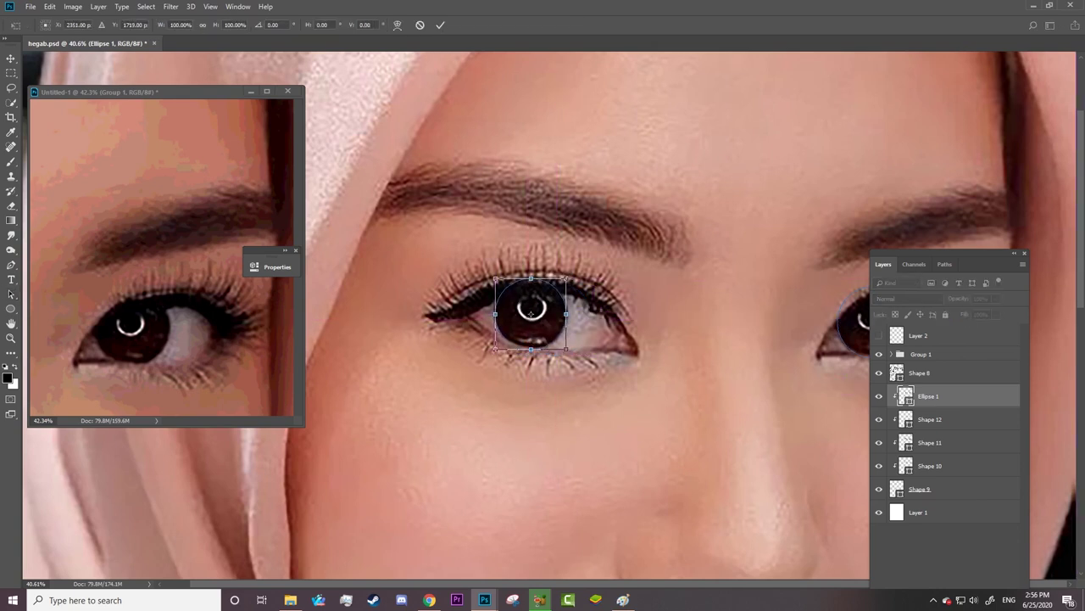
{"action": "key", "text": "a"}
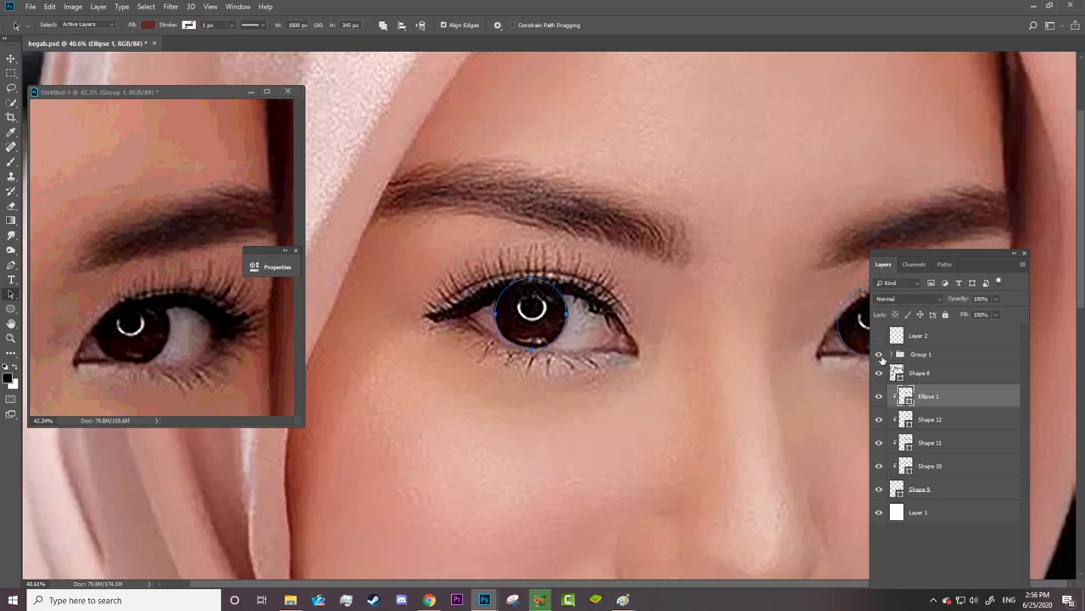
{"action": "left_click", "coordinate": [879, 353]}
- Duplicate the Ellipse 1 iris layer as Ellipse 1 copy
{"action": "key", "text": "z"}
{"action": "left_click_drag", "start_coordinate": [567, 372], "coordinate": [670, 343]}
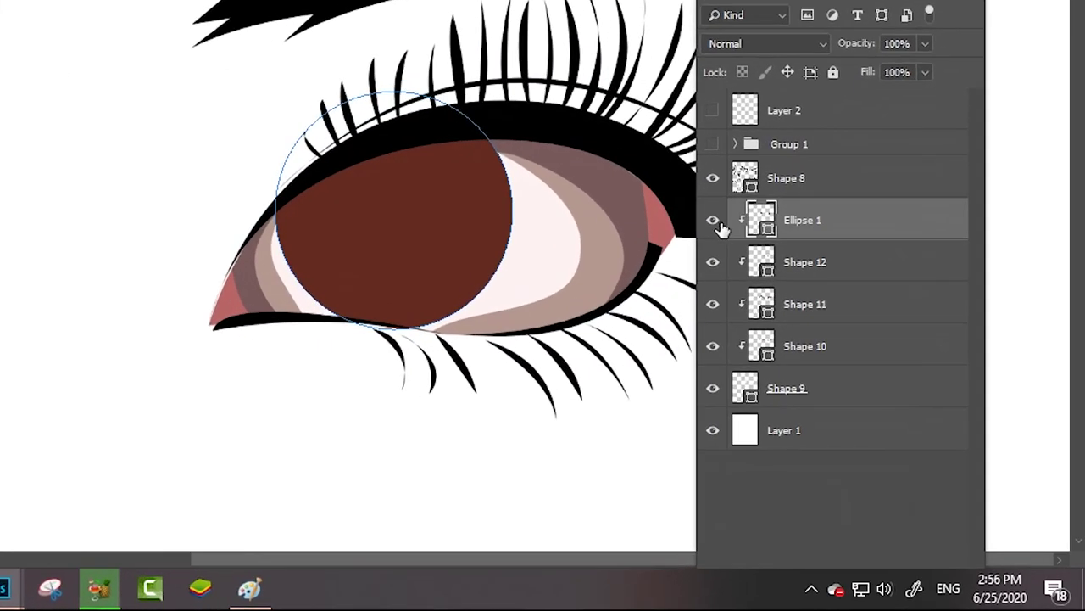
{"action": "left_click", "coordinate": [878, 396]}
{"action": "left_click_drag", "start_coordinate": [859, 223], "coordinate": [901, 234]}
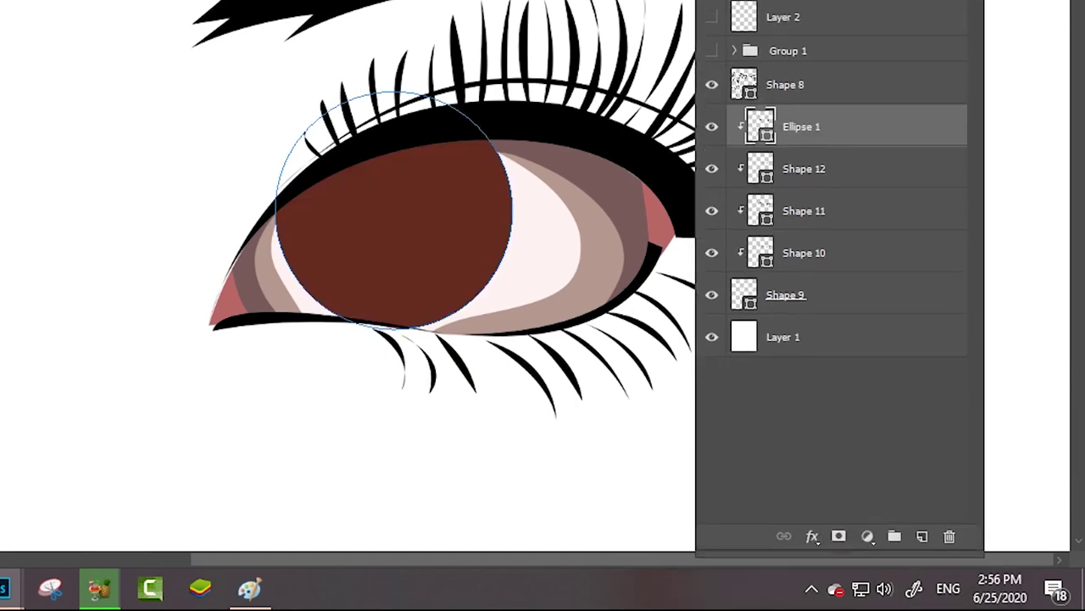
{"action": "left_click_drag", "start_coordinate": [921, 78], "coordinate": [915, 474]}
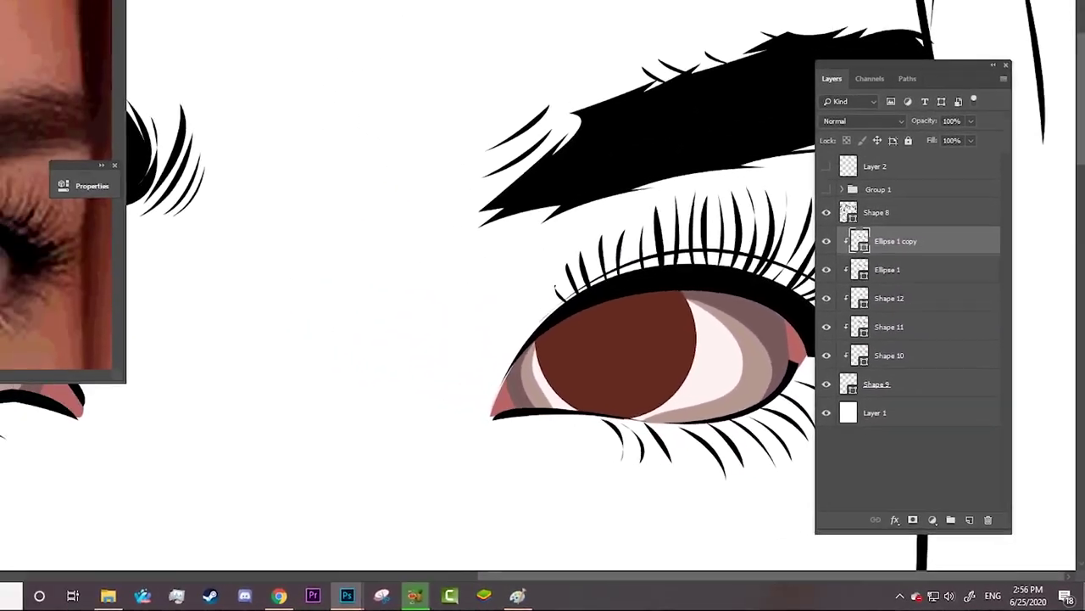
- Set the copied circle's fill to none and give it a 15 px stroke
{"action": "left_click", "coordinate": [271, 47]}
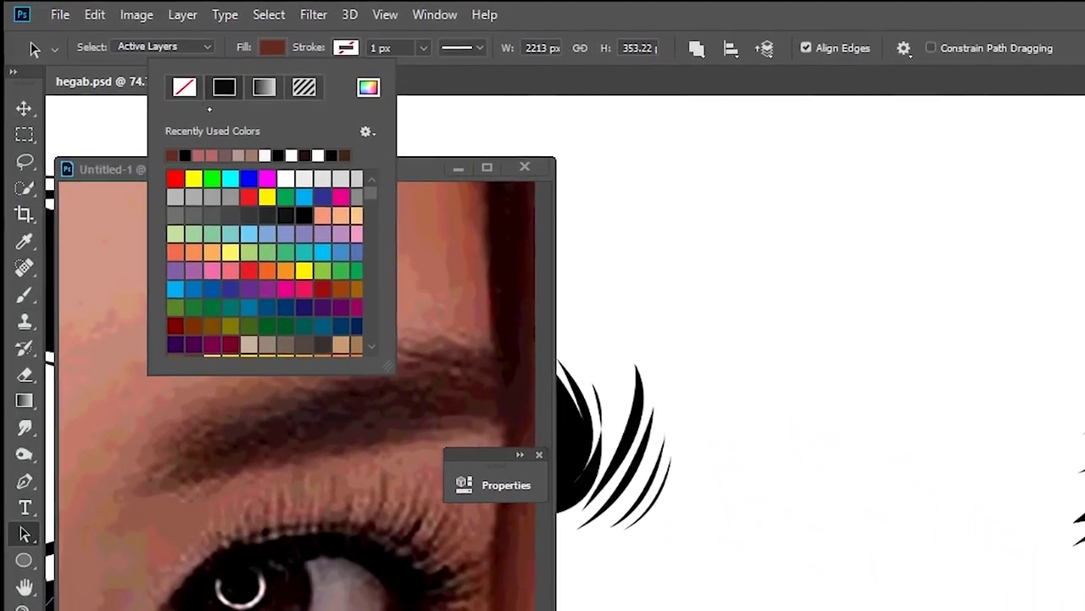
{"action": "left_click", "coordinate": [184, 87]}
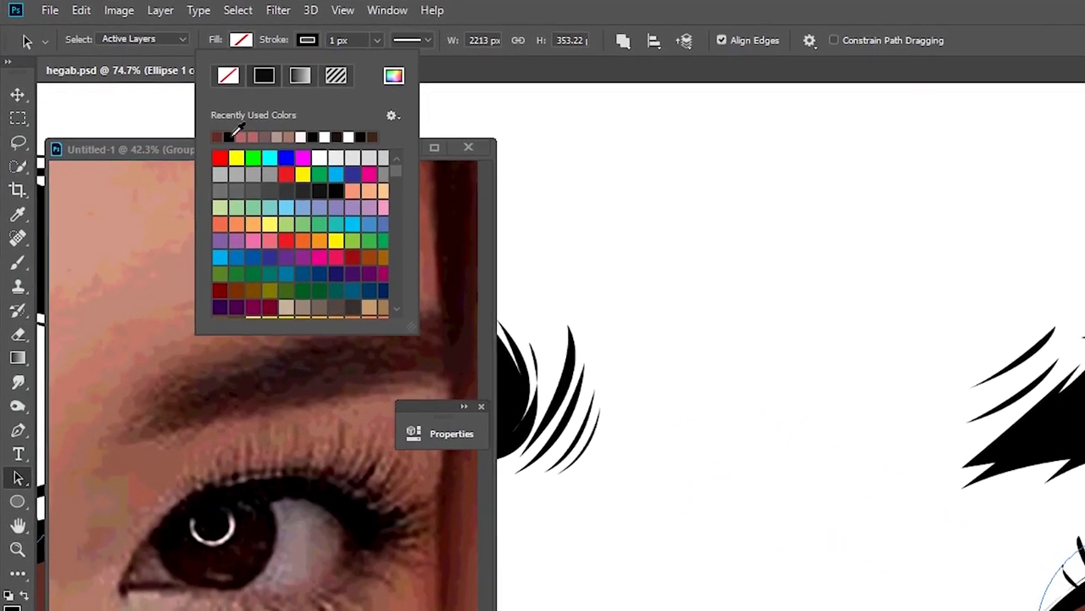
{"action": "key", "text": "Return"}
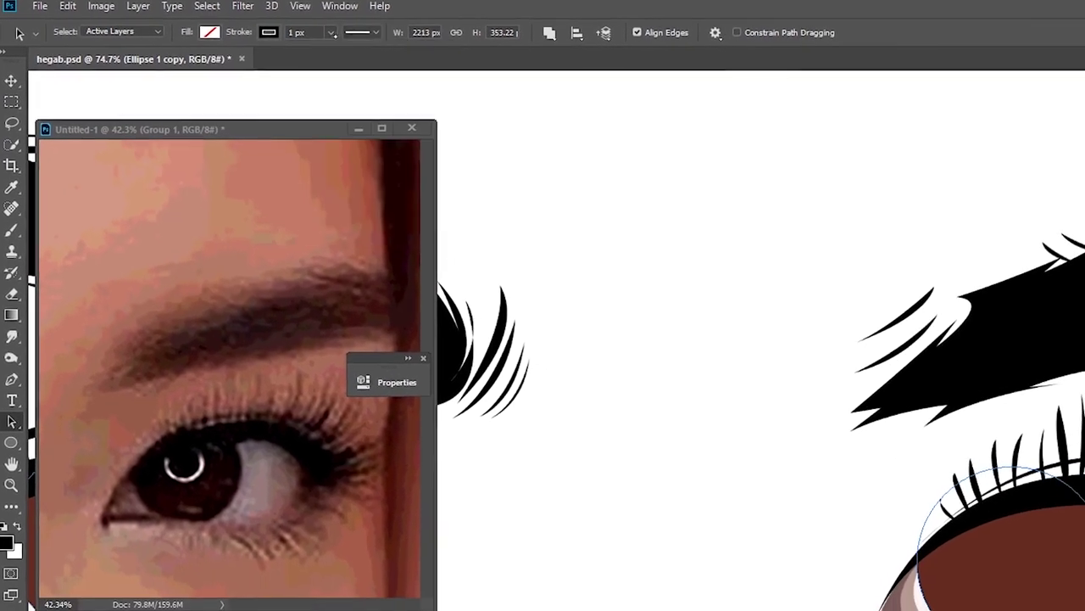
{"action": "left_click_drag", "start_coordinate": [330, 32], "coordinate": [310, 36]}
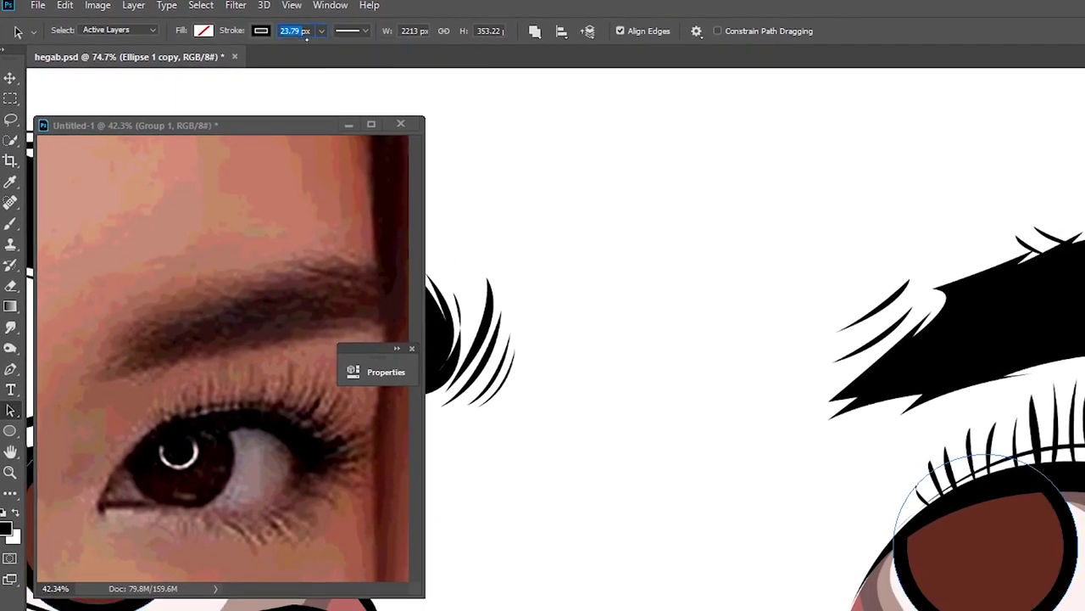
{"action": "type", "text": "5"}
{"action": "key", "text": "Return"}
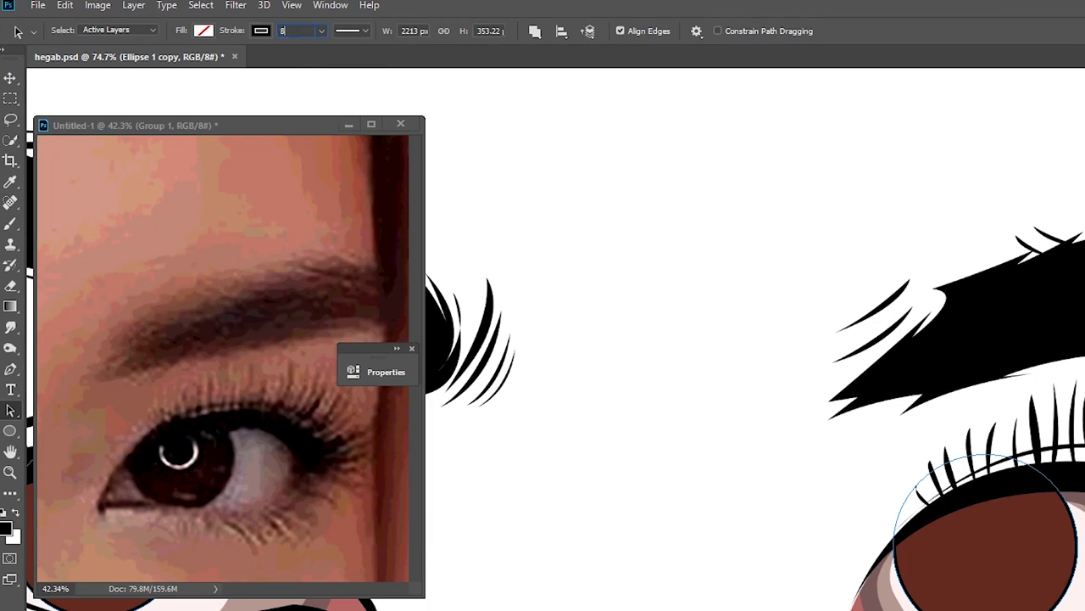
{"action": "key", "text": "Return"}
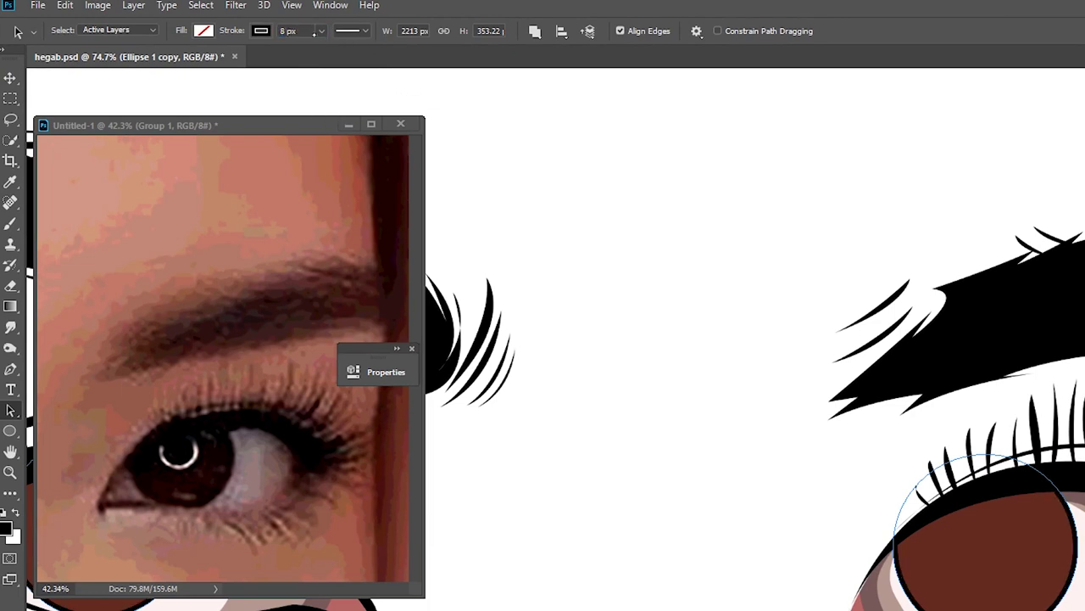
{"action": "type", "text": "10"}
{"action": "key", "text": "Return"}
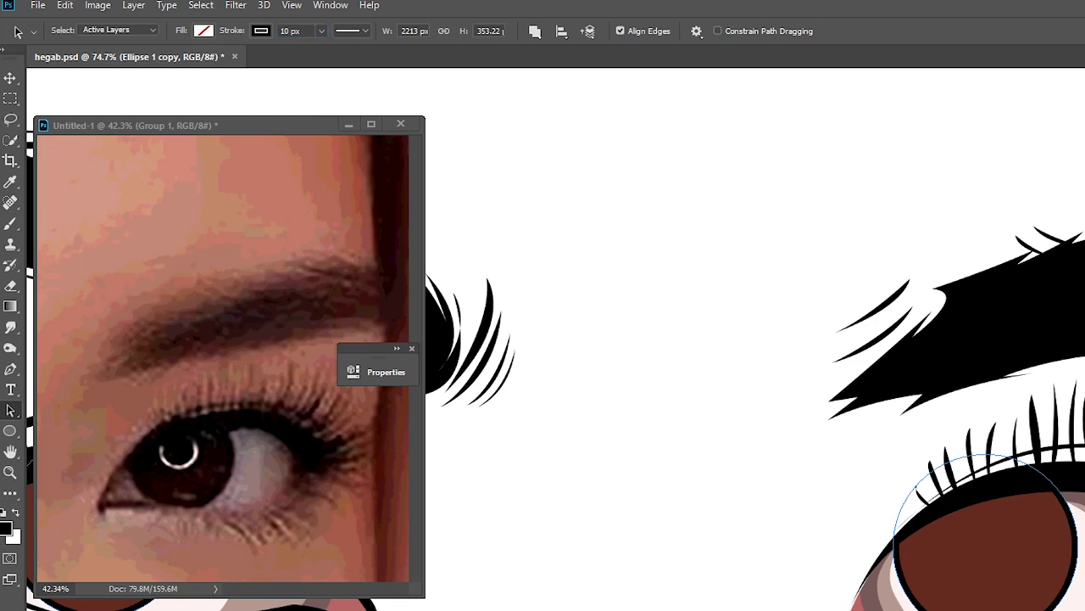
{"action": "left_click", "coordinate": [322, 31]}
{"action": "left_click_drag", "start_coordinate": [308, 49], "coordinate": [326, 49]}
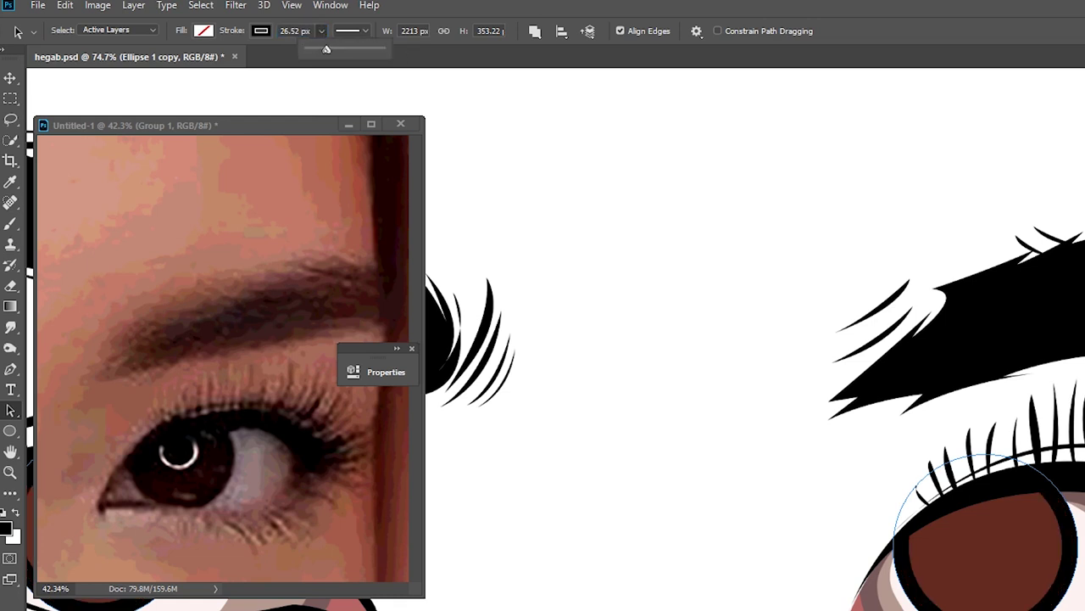
{"action": "key", "text": "Return"}
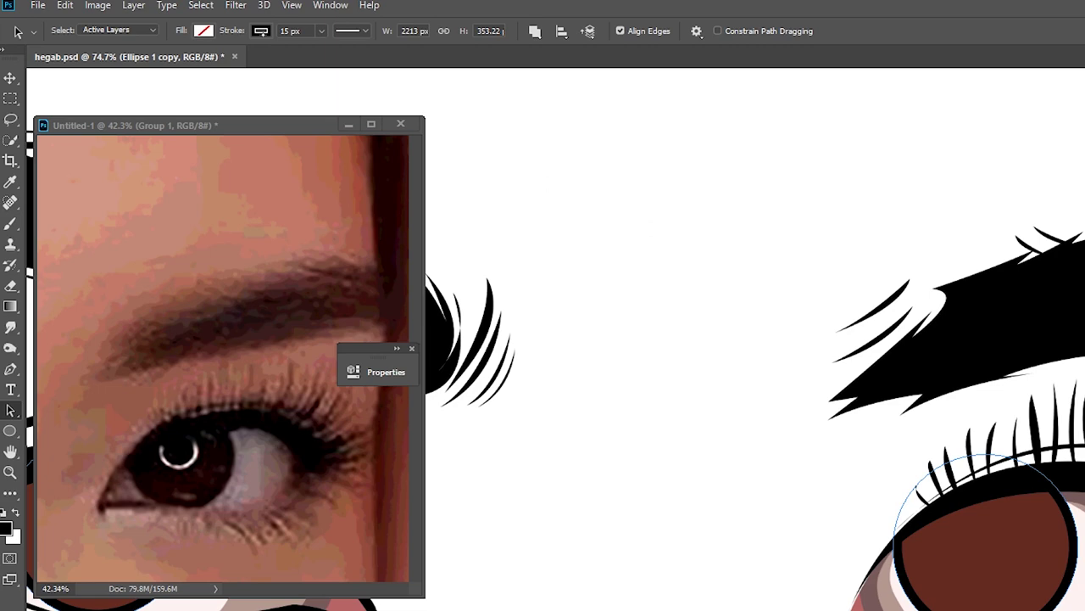
- Colour the outline near-black #0d0505 and duplicate the layer as Ellipse 1 copy 2
{"action": "left_click", "coordinate": [262, 30]}
{"action": "left_click", "coordinate": [338, 65]}
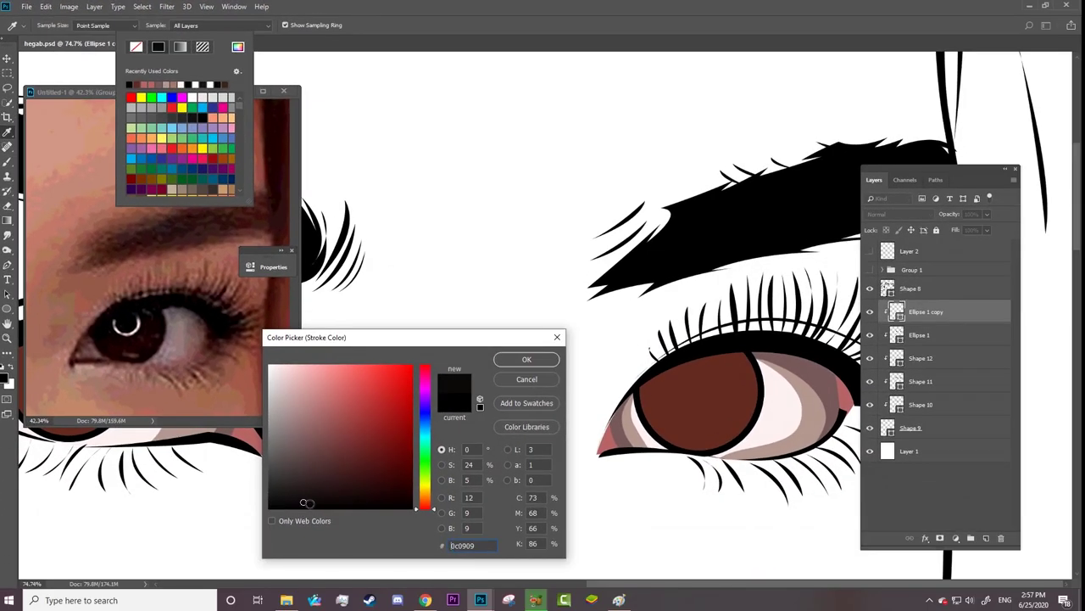
{"action": "left_click_drag", "start_coordinate": [337, 499], "coordinate": [358, 501]}
{"action": "left_click", "coordinate": [526, 359]}
{"action": "left_click_drag", "start_coordinate": [962, 320], "coordinate": [986, 537]}
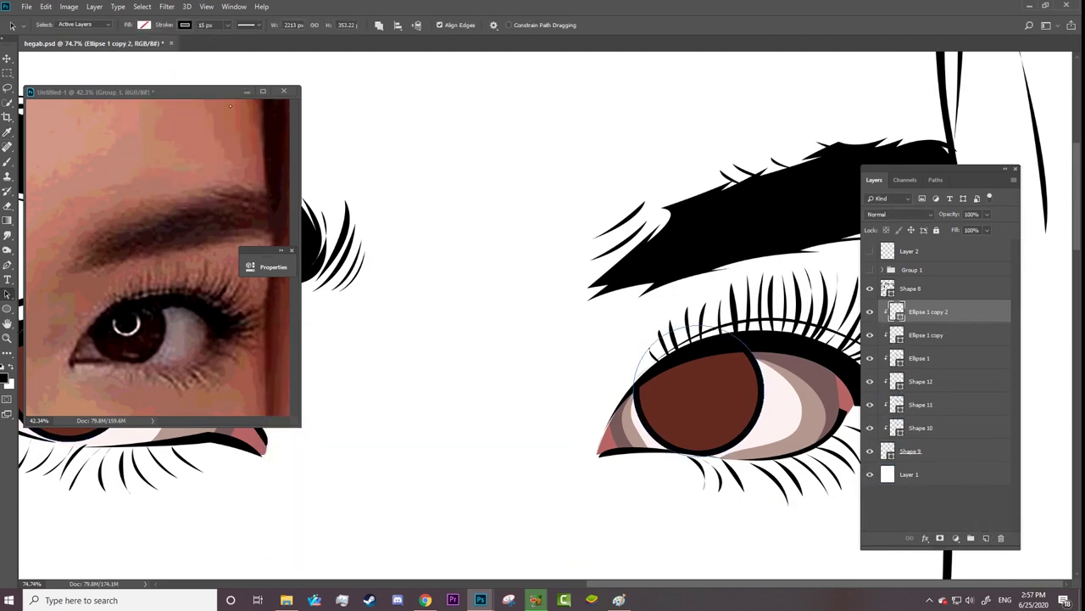
- Fill Ellipse 1 copy 2 black and shrink it to a pupil in the right eye
{"action": "left_click", "coordinate": [185, 24]}
{"action": "left_click", "coordinate": [144, 25]}
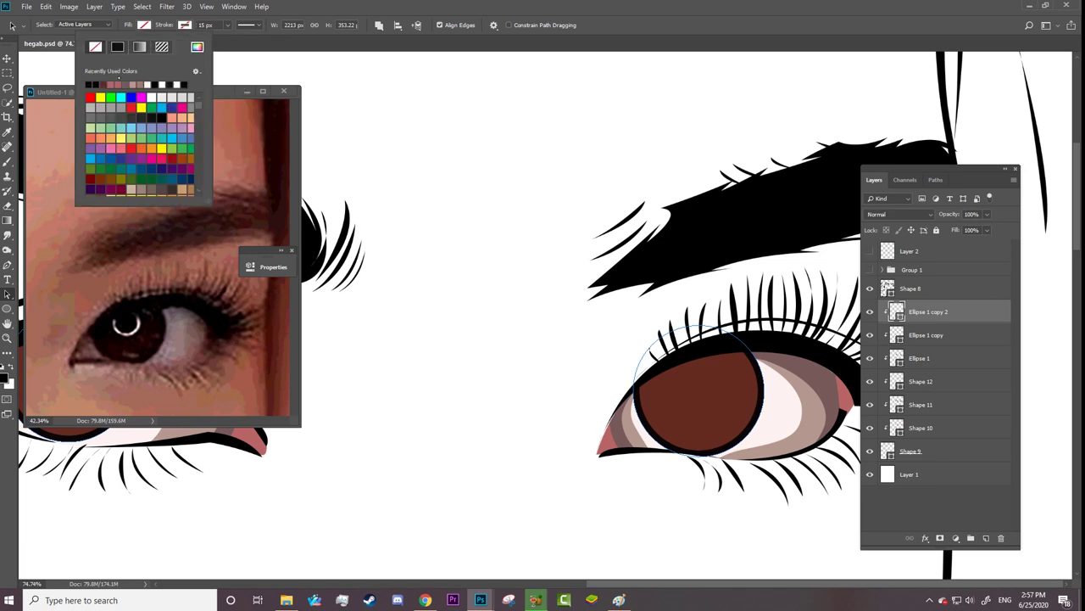
{"action": "left_click", "coordinate": [185, 83]}
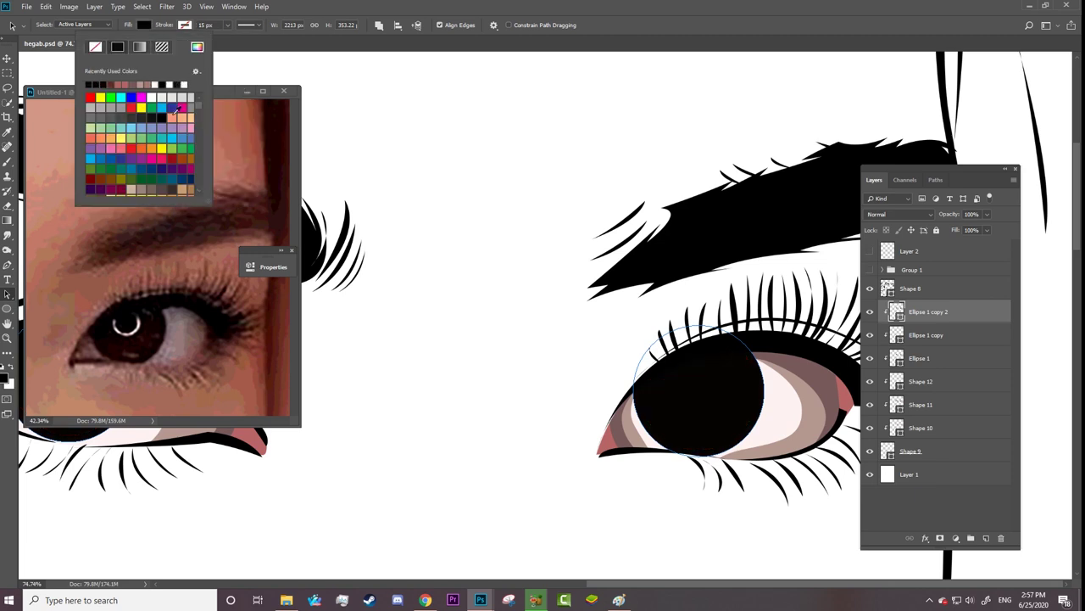
{"action": "key", "text": "Escape"}
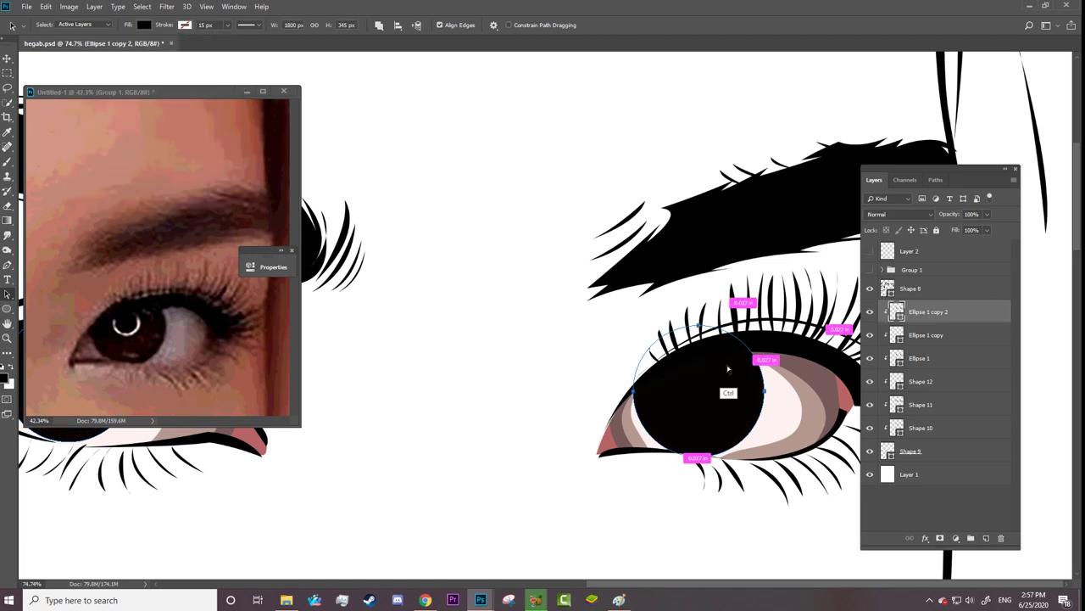
{"action": "key", "text": "ctrl+t"}
{"action": "mouse_move", "coordinate": [765, 326]}
{"action": "left_mouse_down"}
{"action": "mouse_move", "coordinate": [691, 397]}
{"action": "mouse_move", "coordinate": [727, 376]}
{"action": "mouse_move", "coordinate": [719, 383]}
{"action": "left_mouse_up"}
{"action": "right_click", "coordinate": [708, 362]}
{"action": "key", "text": "Escape"}
{"action": "key", "text": "Return"}
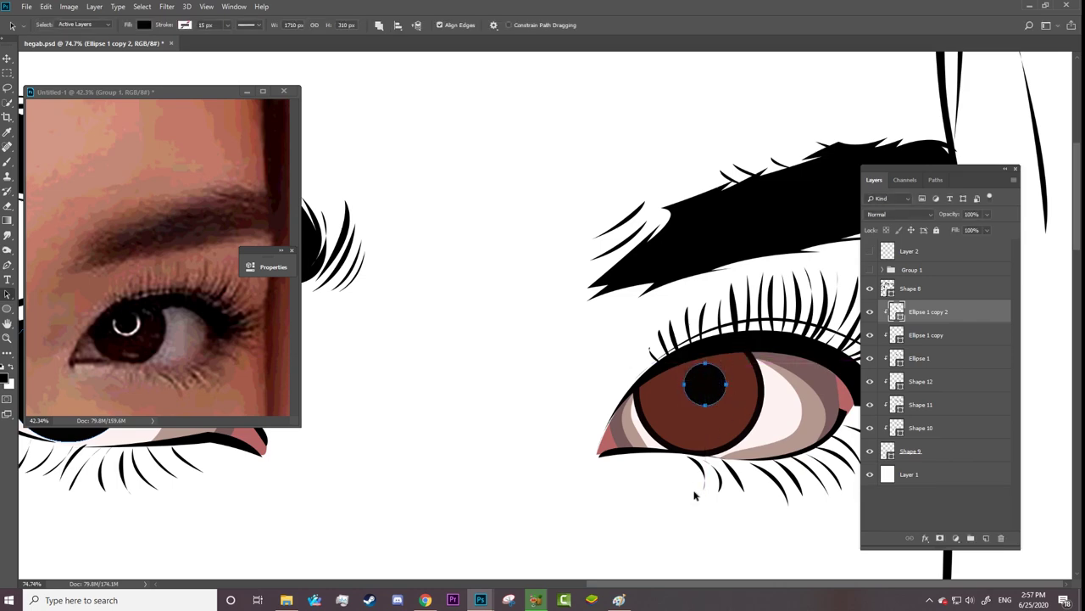
- Scale the left eye's black circle down to a matching pupil
{"action": "scroll", "coordinate": [552, 335], "scroll_direction": "left", "scroll_amount": 3}
{"action": "scroll", "coordinate": [553, 335], "scroll_direction": "left", "scroll_amount": 3}
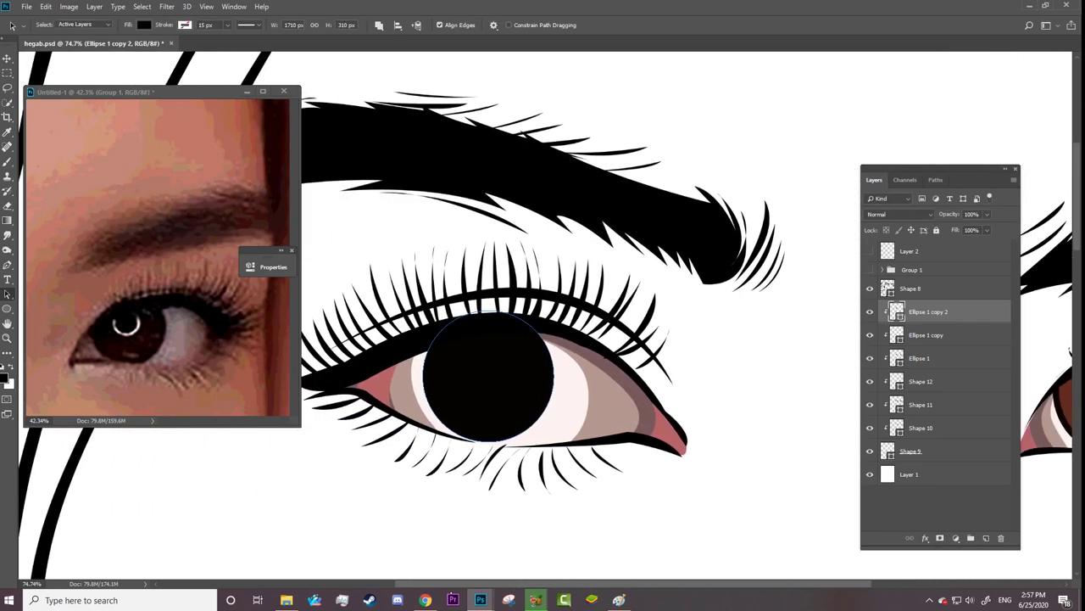
{"action": "scroll", "coordinate": [553, 335], "scroll_direction": "left", "scroll_amount": 2}
{"action": "key", "text": "ctrl+t"}
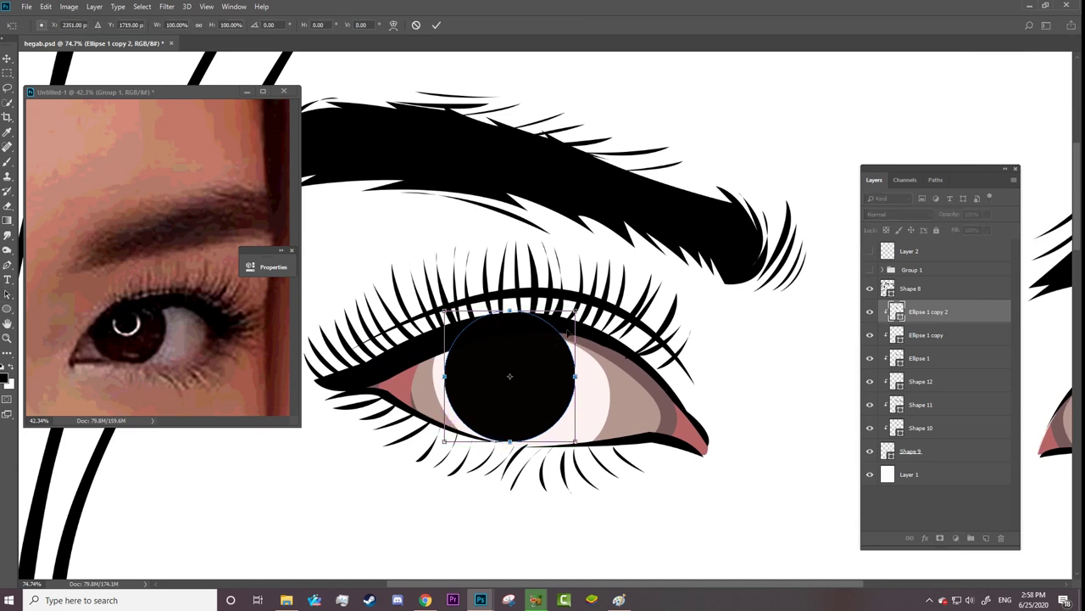
{"action": "mouse_move", "coordinate": [576, 310]}
{"action": "left_mouse_down"}
{"action": "mouse_move", "coordinate": [507, 381]}
{"action": "mouse_move", "coordinate": [516, 359]}
{"action": "left_mouse_up"}
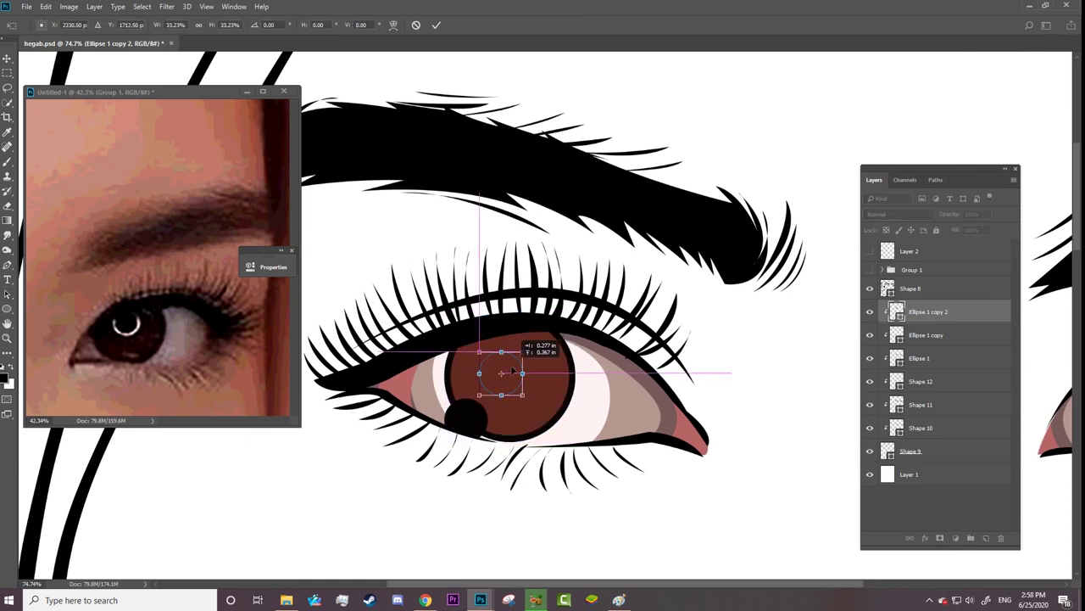
{"action": "key", "text": "Return"}
- Duplicate the pupil layer, then delete that extra pupil copy
{"action": "key", "text": "ctrl+Tab"}
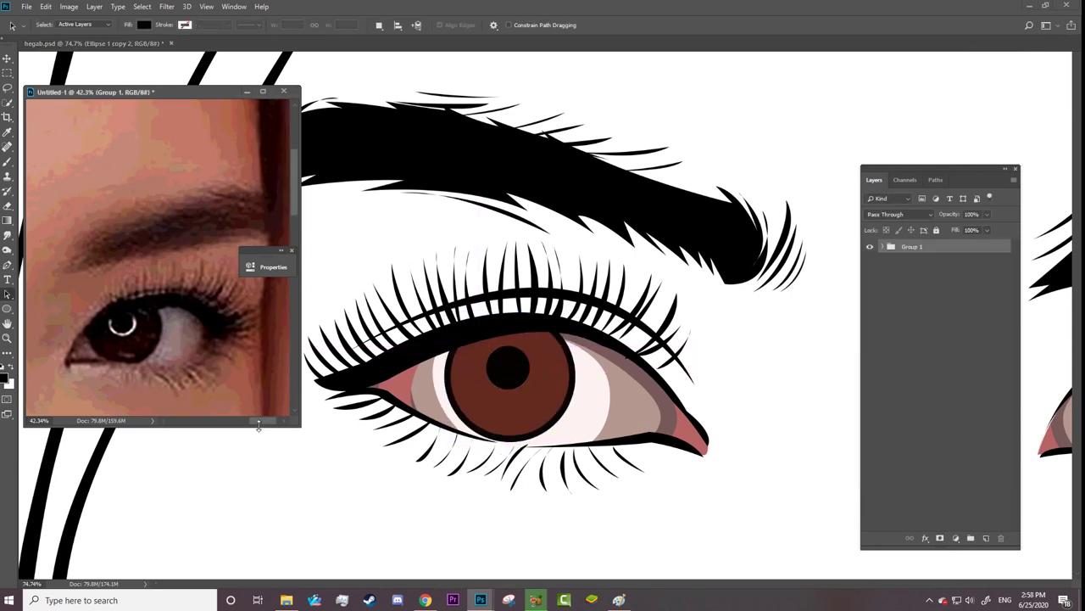
{"action": "left_click", "coordinate": [524, 373]}
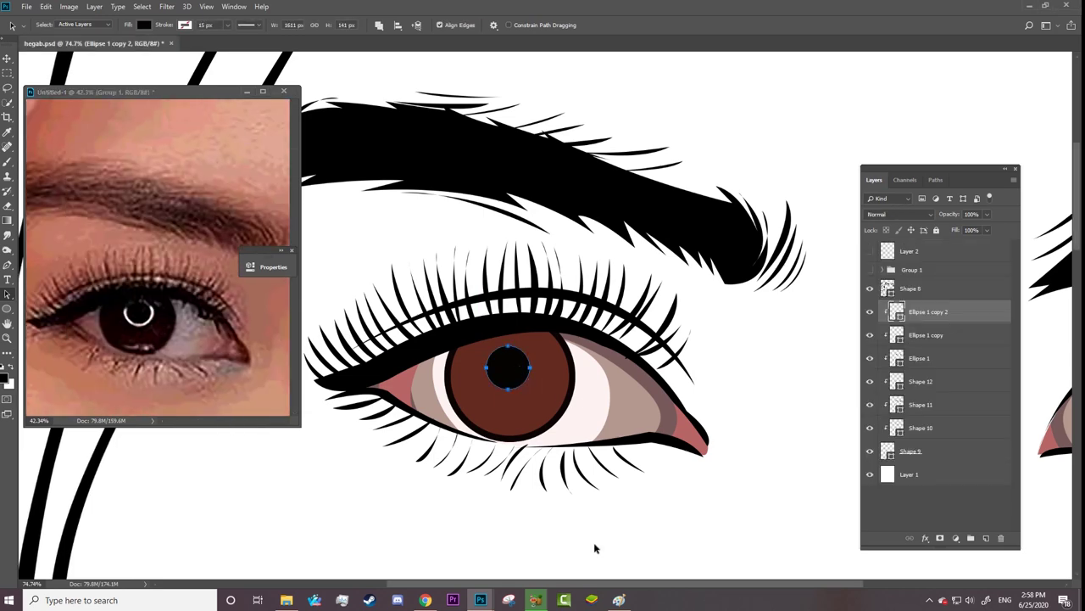
{"action": "left_click_drag", "start_coordinate": [601, 585], "coordinate": [797, 584]}
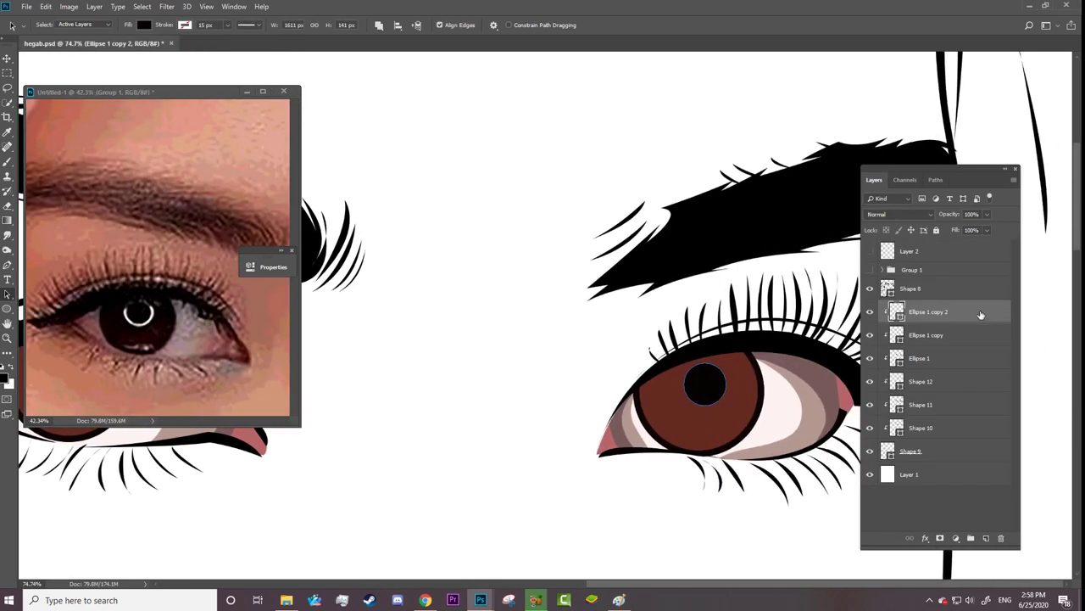
{"action": "key", "text": "ctrl+j"}
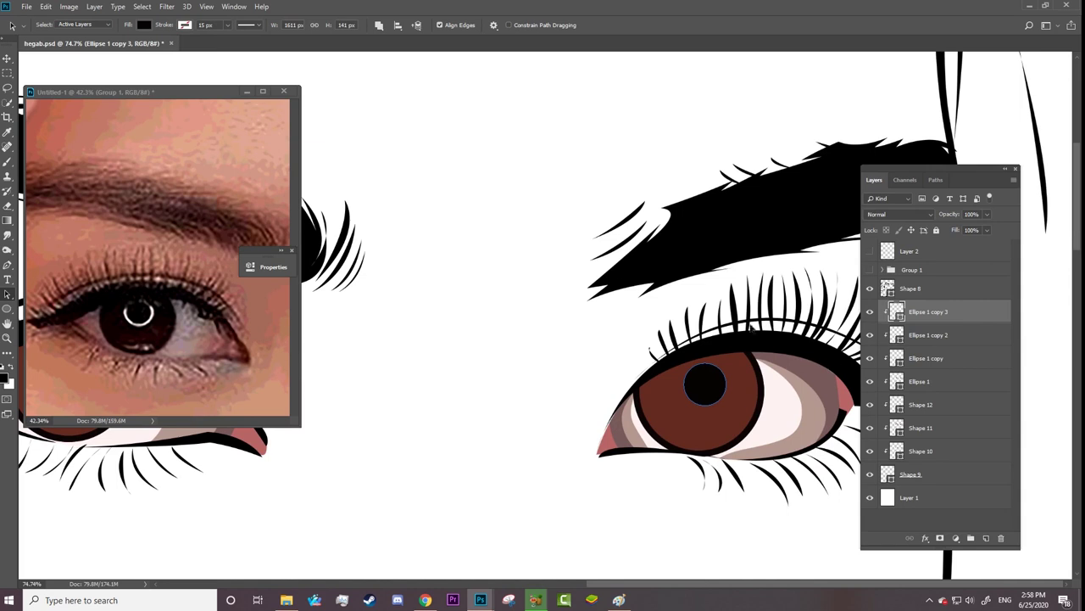
{"action": "left_click", "coordinate": [1001, 538]}
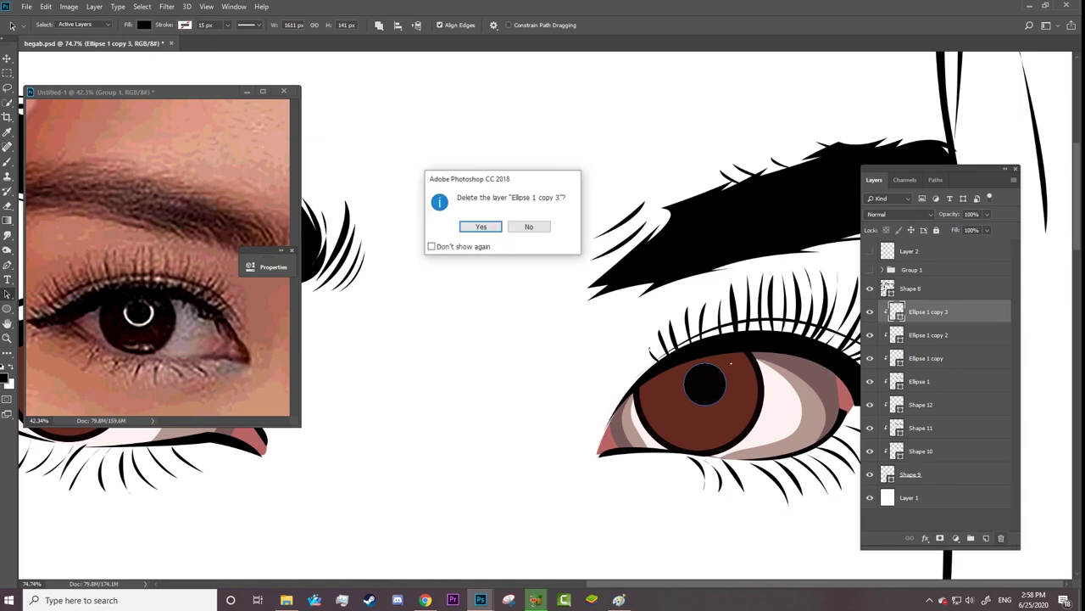
{"action": "left_click", "coordinate": [481, 225]}
- Duplicate Ellipse 1 as Ellipse 1 copy 3 and move it above the pupil layers
{"action": "left_click", "coordinate": [937, 337]}
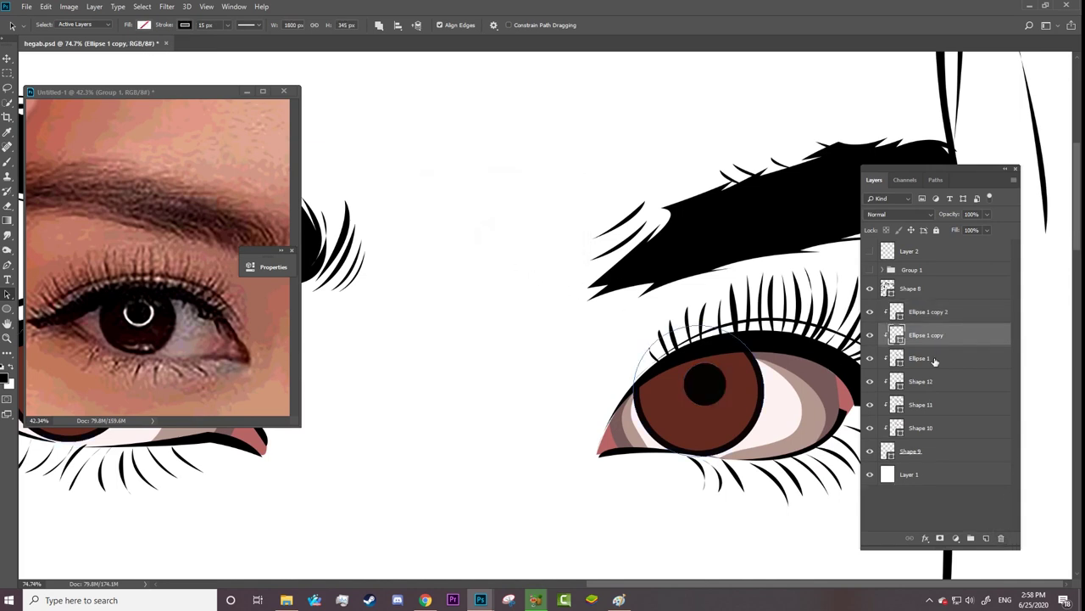
{"action": "left_click", "coordinate": [937, 359]}
{"action": "left_click", "coordinate": [869, 357]}
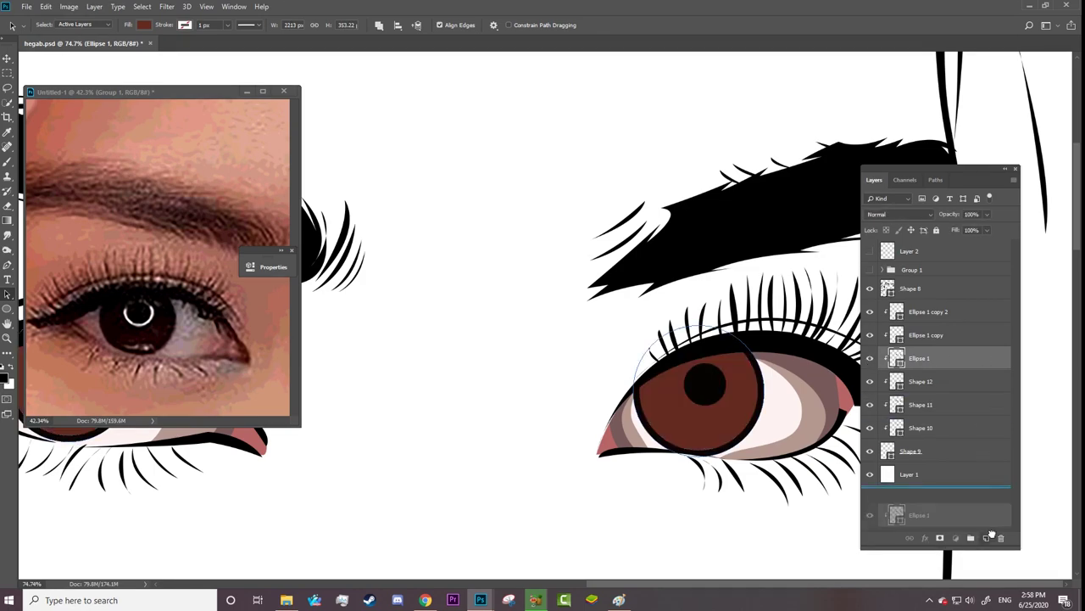
{"action": "key", "text": "ctrl+j"}
{"action": "mouse_move", "coordinate": [983, 359]}
{"action": "left_mouse_down"}
{"action": "mouse_move", "coordinate": [966, 311]}
{"action": "mouse_move", "coordinate": [988, 312]}
{"action": "left_mouse_up"}
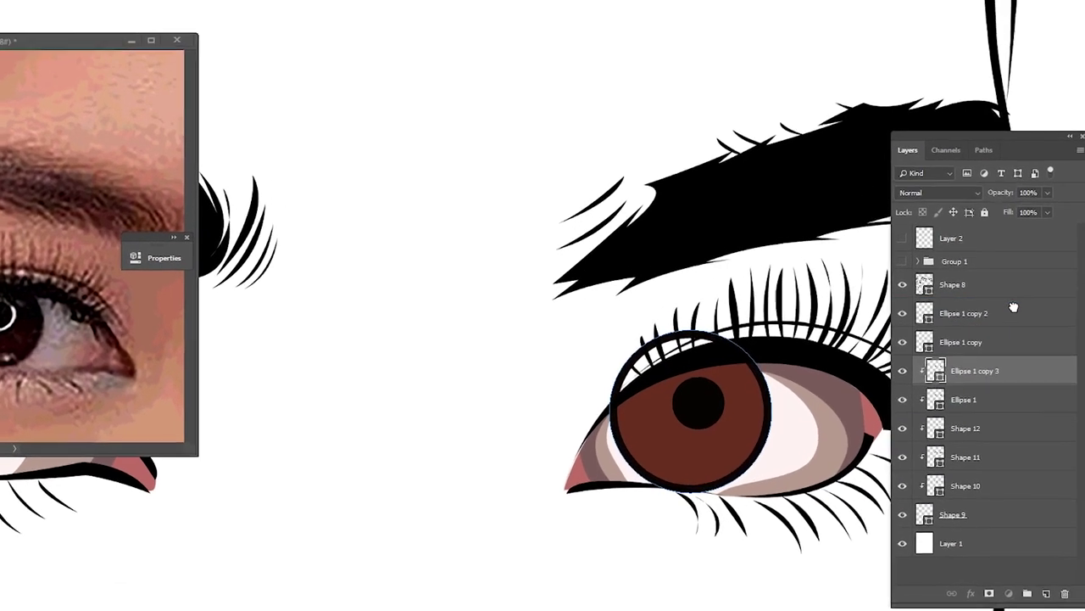
- Create clipping masks for the iris copy, pupil and next ellipse layer
{"action": "right_click", "coordinate": [967, 310]}
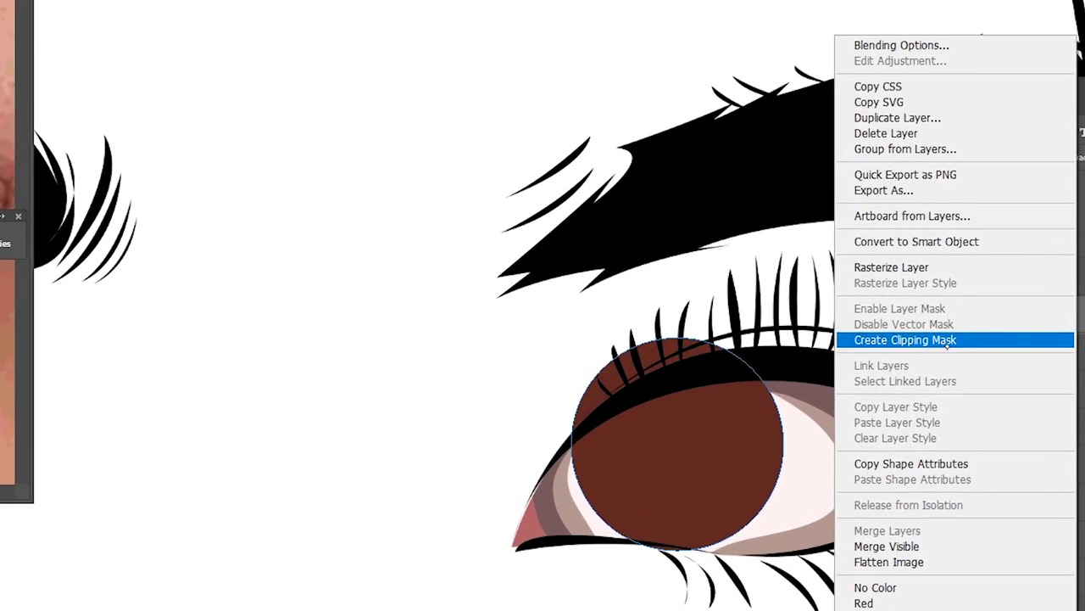
{"action": "left_click", "coordinate": [958, 338]}
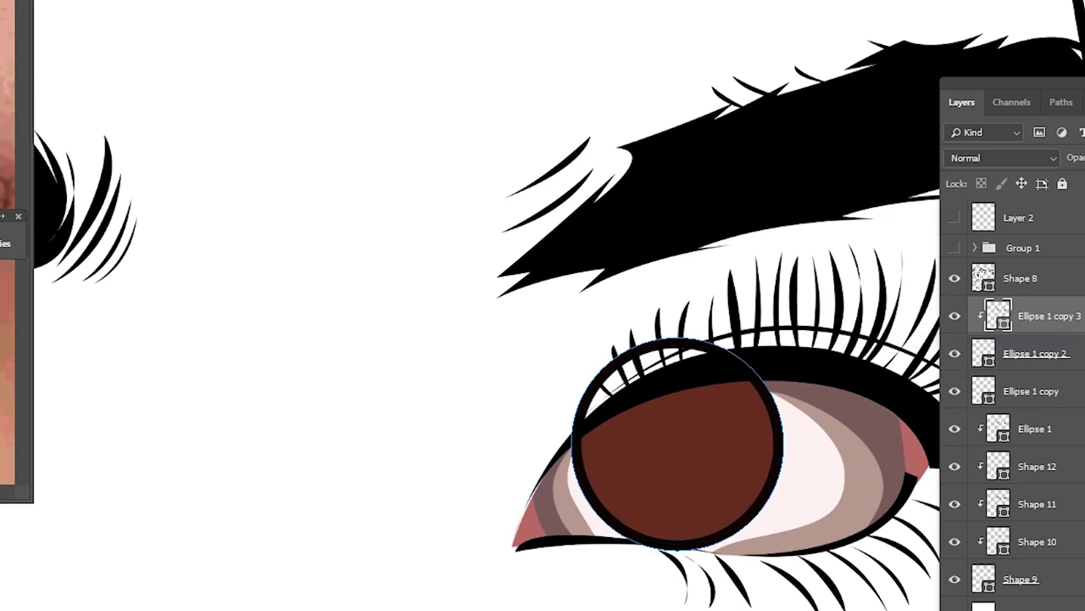
{"action": "right_click", "coordinate": [967, 352]}
{"action": "left_click", "coordinate": [961, 340]}
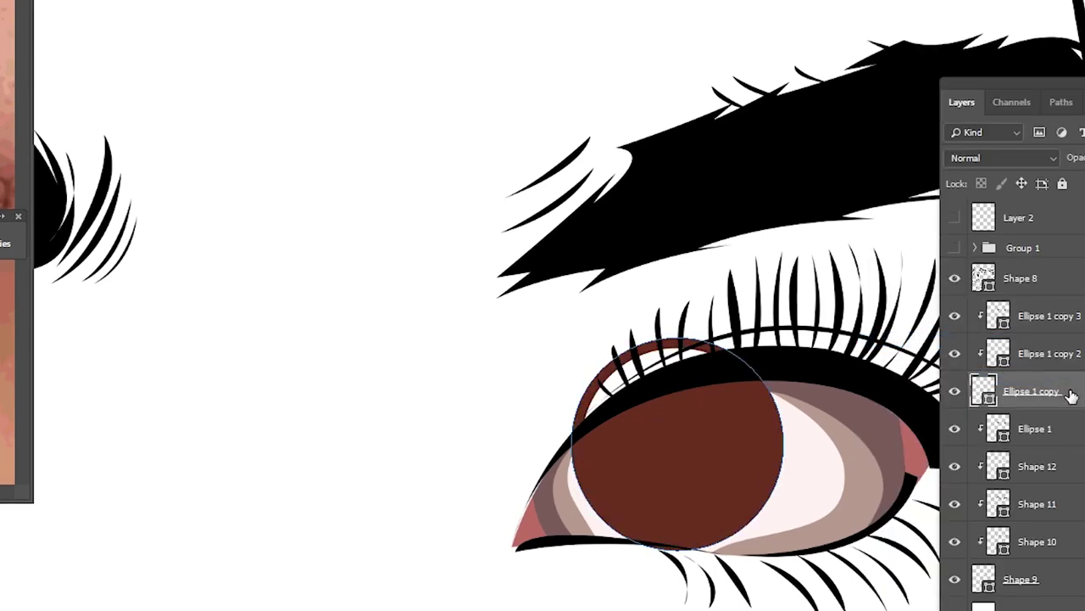
{"action": "right_click", "coordinate": [1056, 369]}
{"action": "left_click", "coordinate": [967, 340]}
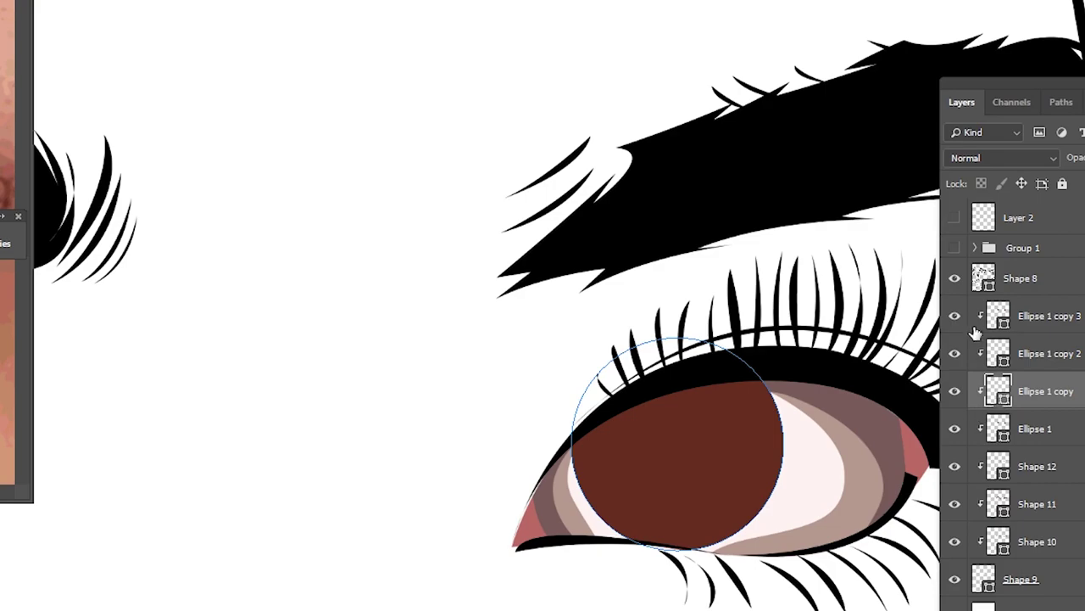
- Fill Ellipse 1 copy 3 solid black and add a layer mask to it
{"action": "left_click", "coordinate": [925, 318]}
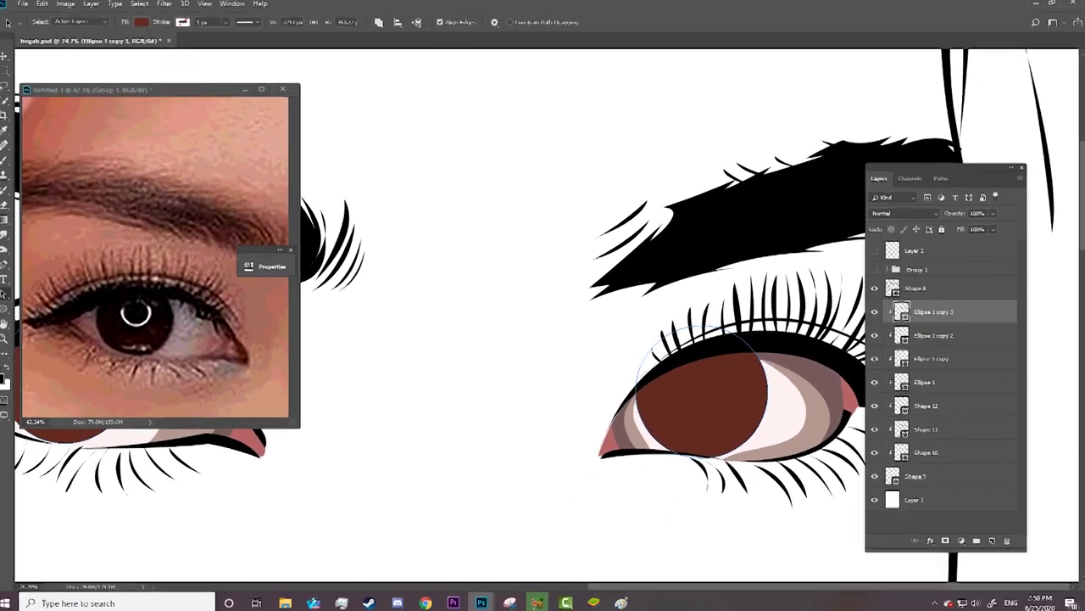
{"action": "left_click", "coordinate": [147, 24]}
{"action": "left_click", "coordinate": [97, 83]}
{"action": "left_click", "coordinate": [972, 316]}
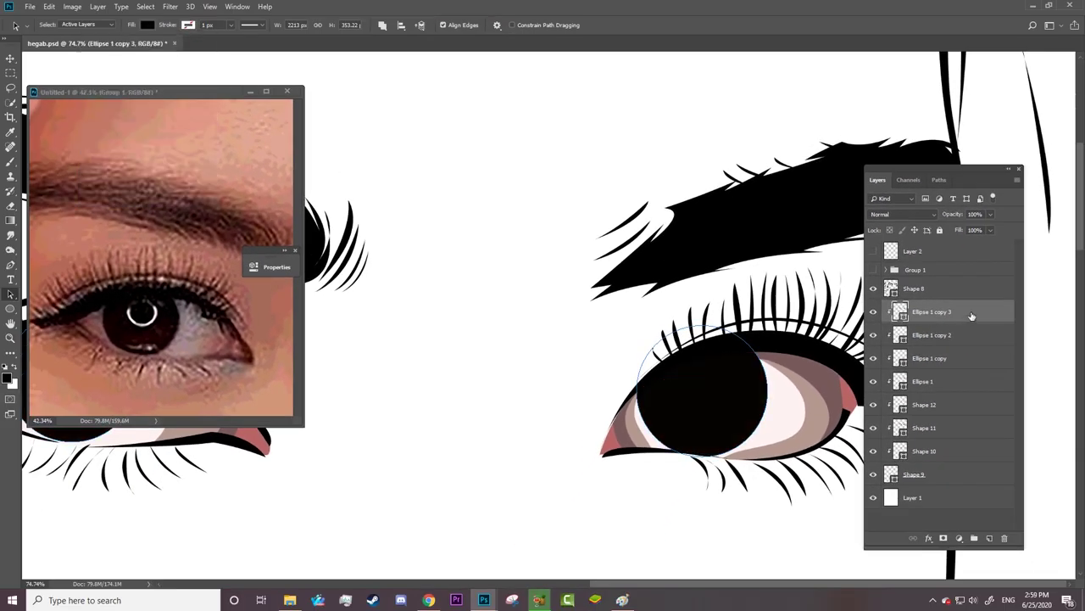
{"action": "left_click", "coordinate": [941, 538]}
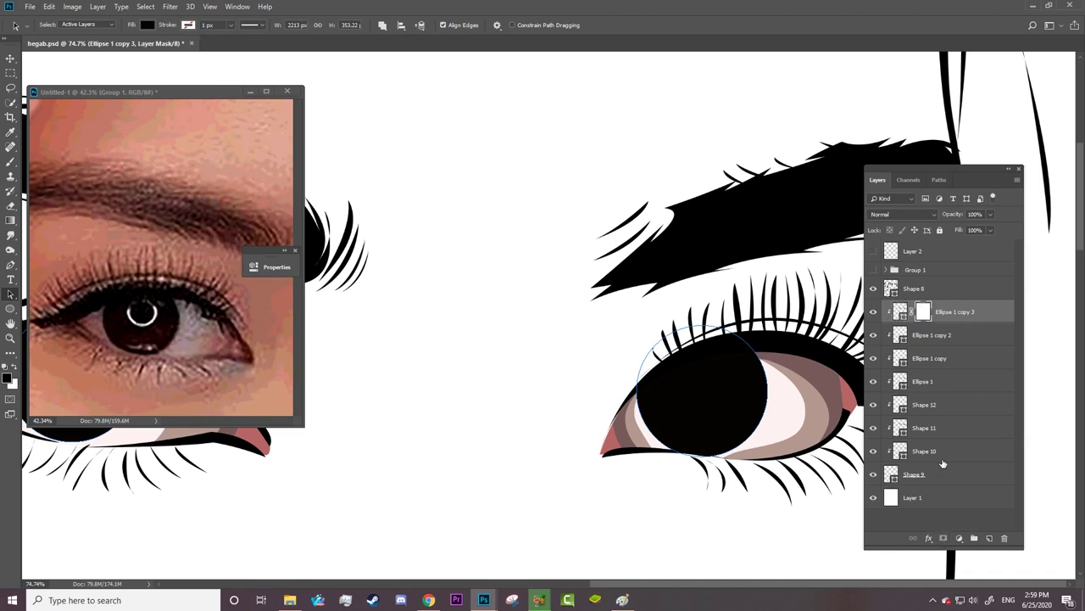
- Paint the black iris copy's mask with a soft Normal-mode brush to reveal brown centres
{"action": "key", "text": "b"}
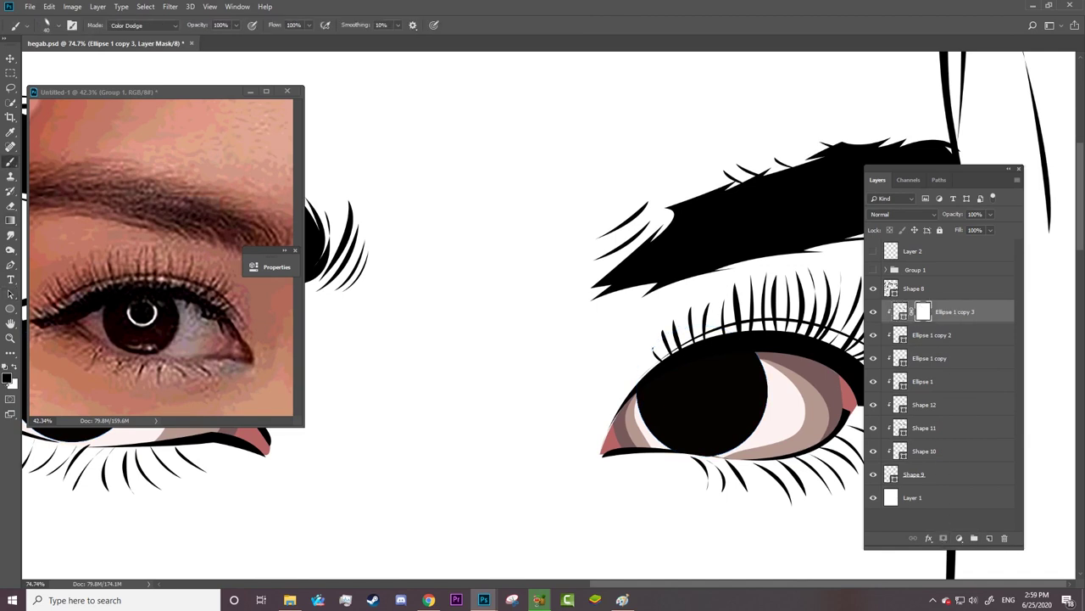
{"action": "right_click", "coordinate": [712, 388]}
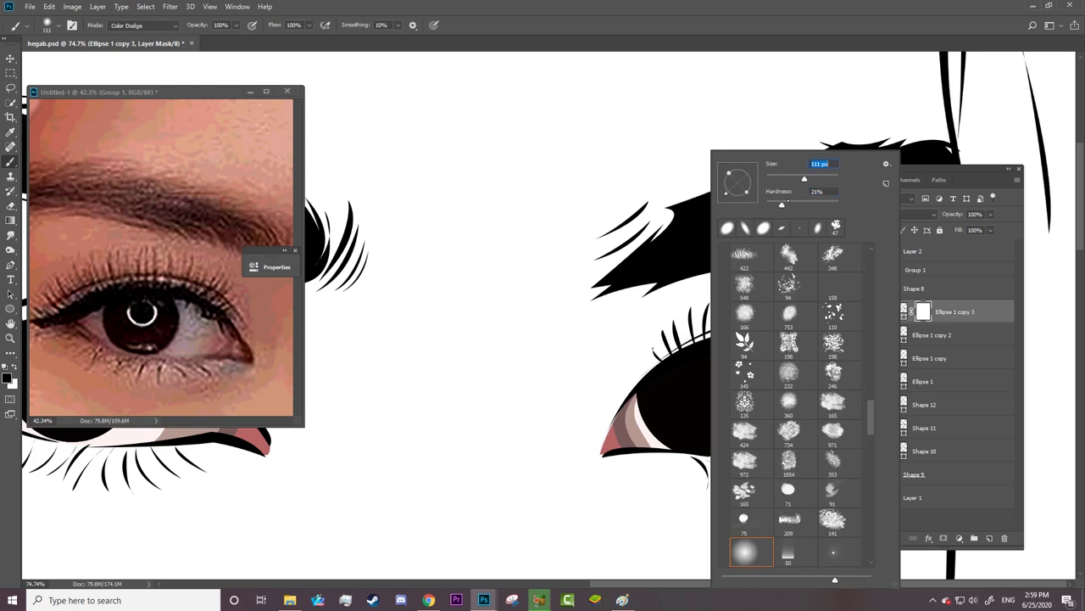
{"action": "key", "text": "Return"}
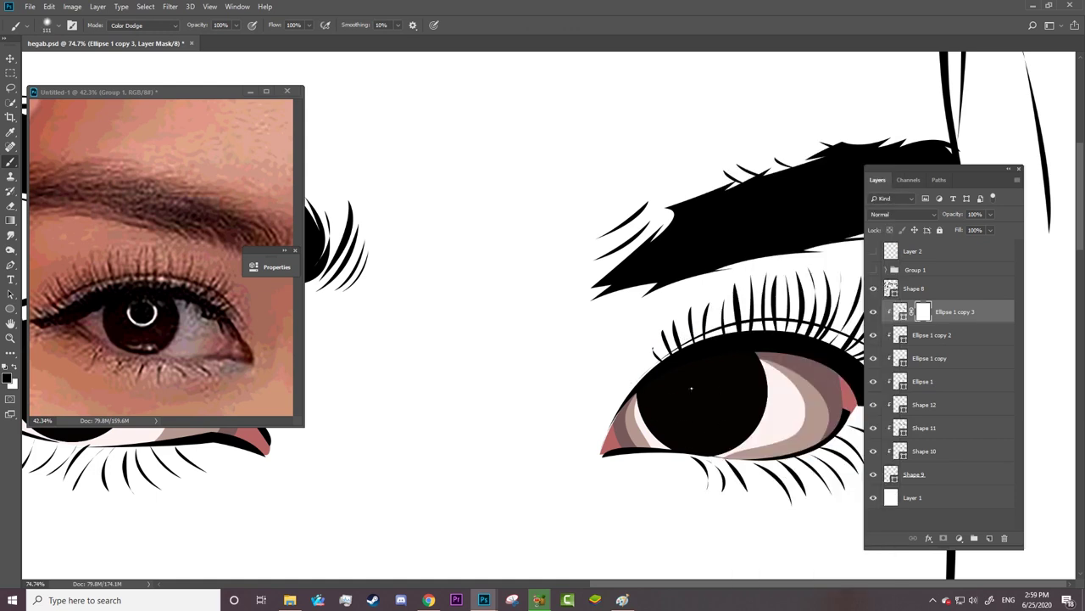
{"action": "left_click", "coordinate": [874, 316]}
{"action": "left_click", "coordinate": [142, 25]}
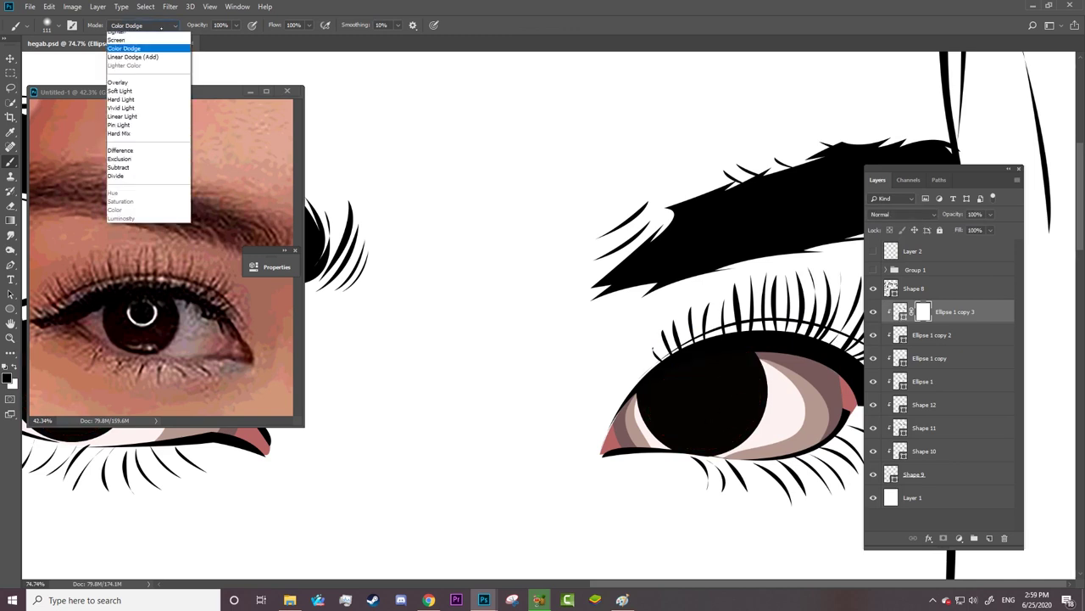
{"action": "left_click_drag", "start_coordinate": [703, 382], "coordinate": [697, 414]}
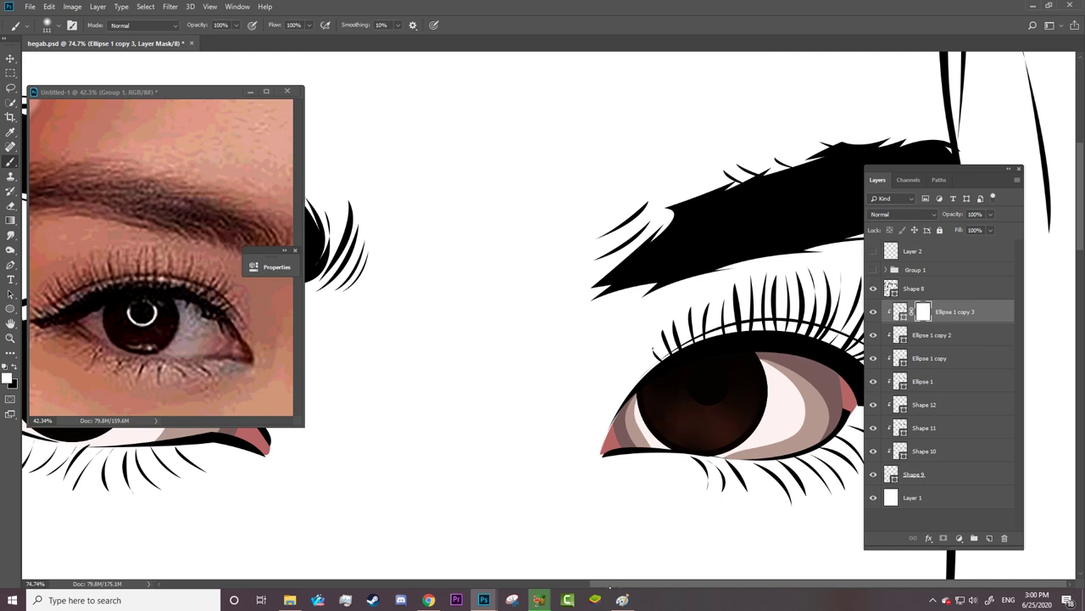
{"action": "scroll", "coordinate": [515, 364], "scroll_direction": "left", "scroll_amount": 8}
{"action": "scroll", "coordinate": [515, 365], "scroll_direction": "left", "scroll_amount": 2}
- Swap foreground and background colours and recentre the eye in the reference photo
{"action": "key", "text": "x"}
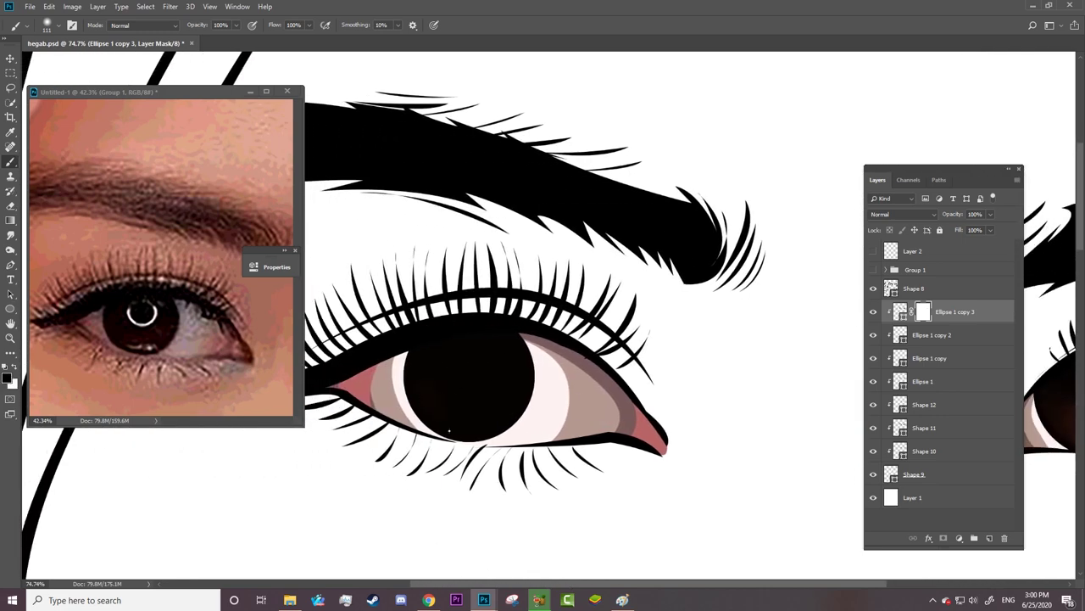
{"action": "left_click", "coordinate": [266, 392]}
{"action": "left_click_drag", "start_coordinate": [257, 421], "coordinate": [280, 420]}
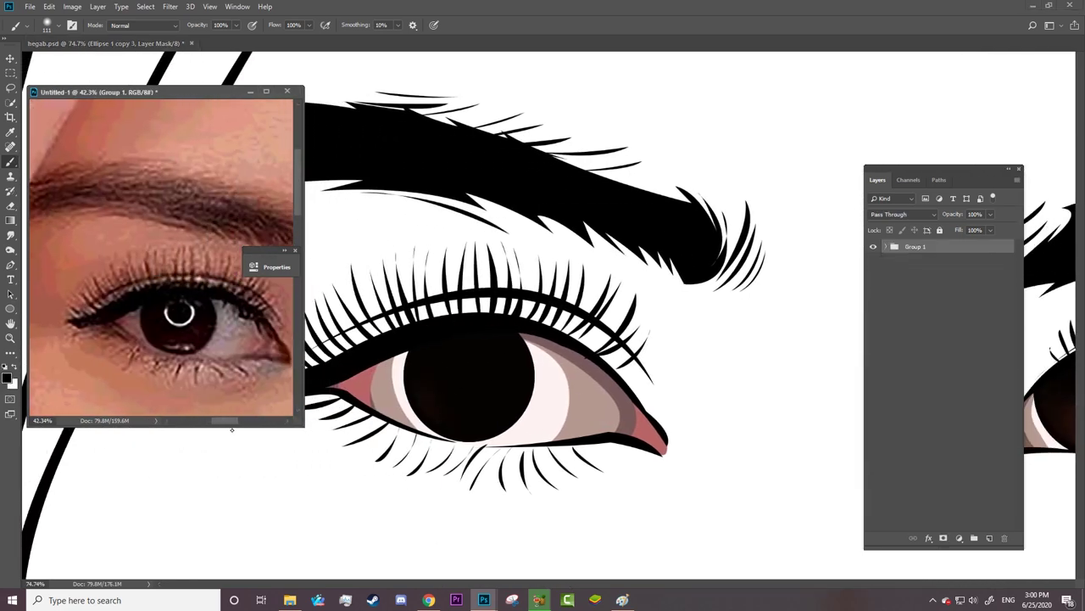
{"action": "left_click", "coordinate": [425, 408]}
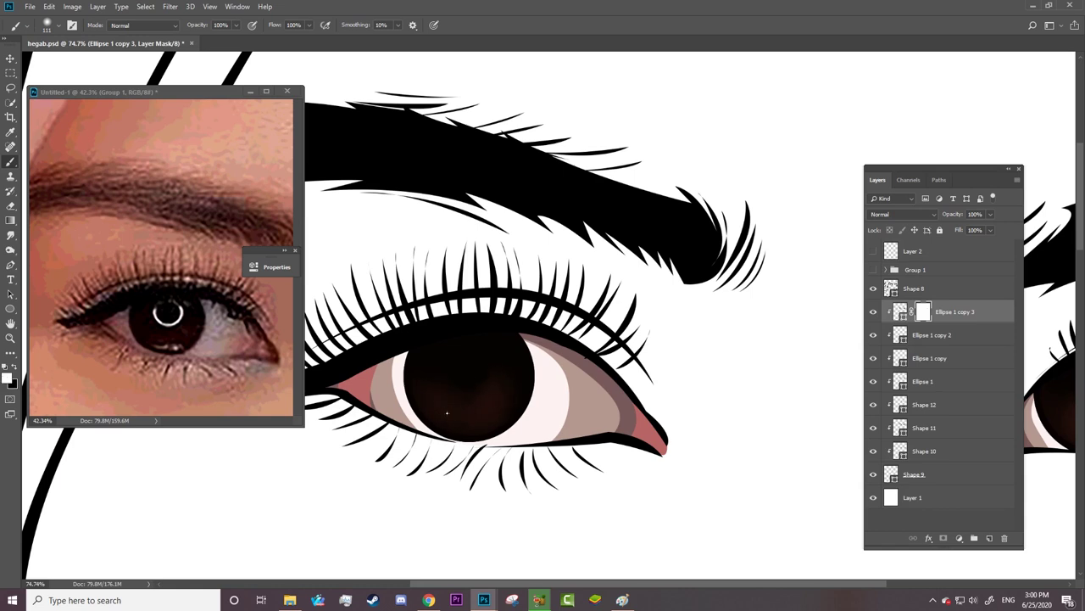
{"action": "left_click", "coordinate": [989, 537]}
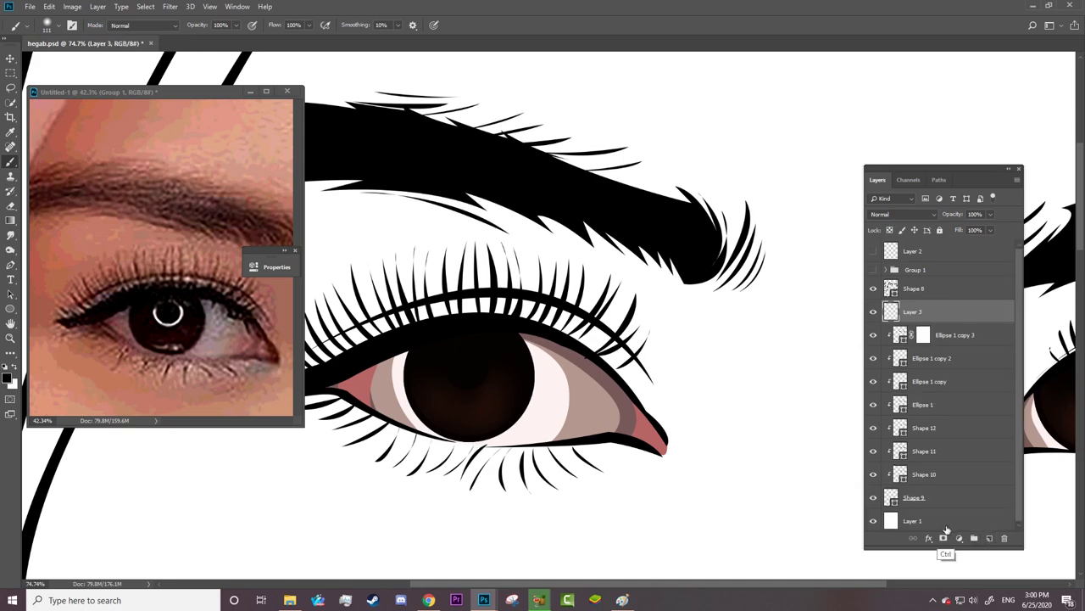
{"action": "key", "text": "ctrl+z"}
{"action": "left_click", "coordinate": [11, 265]}
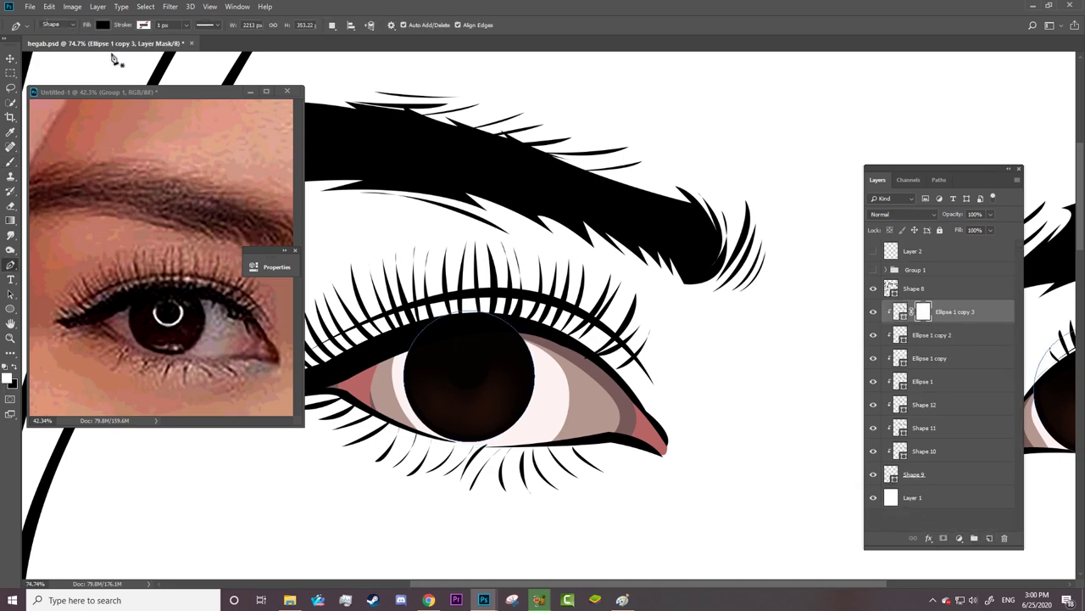
- With the reference photo visible, sketch a curved highlight path at the bottom of the iris
{"action": "left_click", "coordinate": [874, 269]}
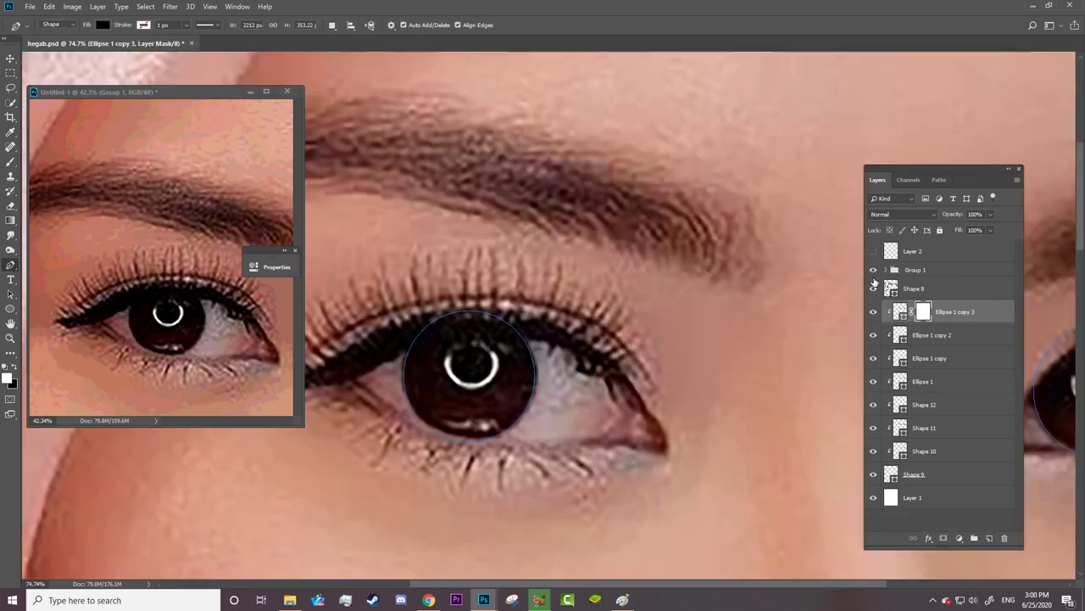
{"action": "left_click", "coordinate": [503, 434]}
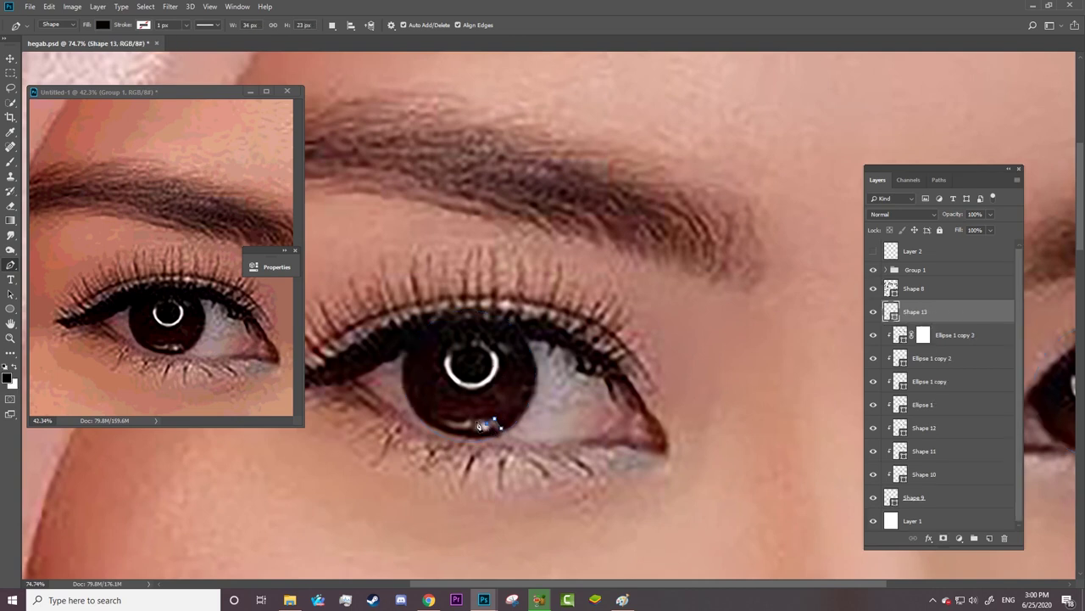
{"action": "left_click", "coordinate": [445, 418]}
{"action": "left_click_drag", "start_coordinate": [492, 418], "coordinate": [495, 432]}
{"action": "right_click", "coordinate": [504, 435]}
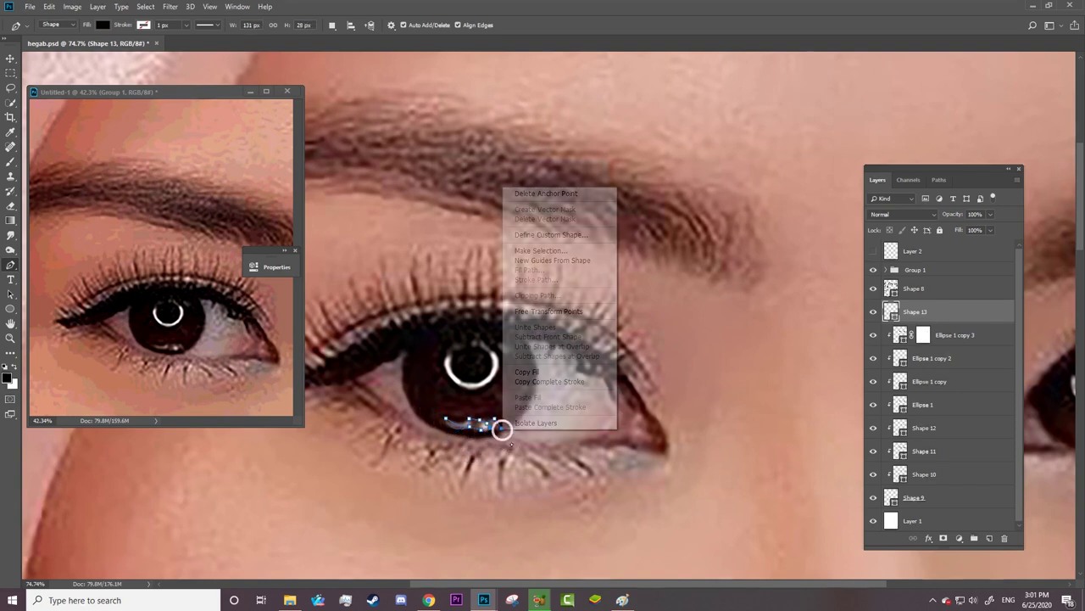
{"action": "left_click", "coordinate": [503, 440]}
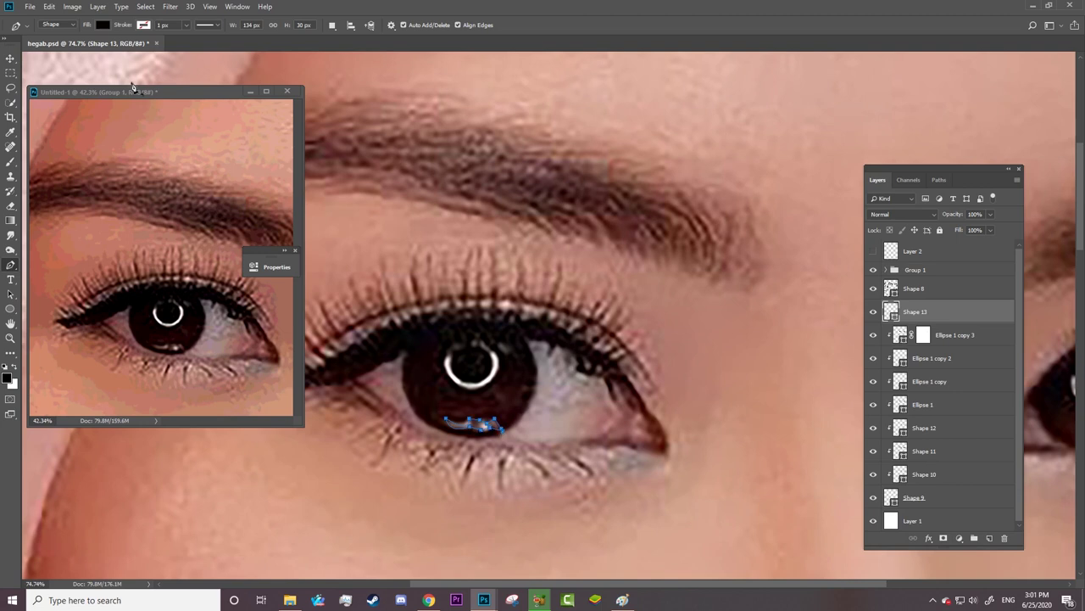
{"action": "left_click", "coordinate": [103, 25]}
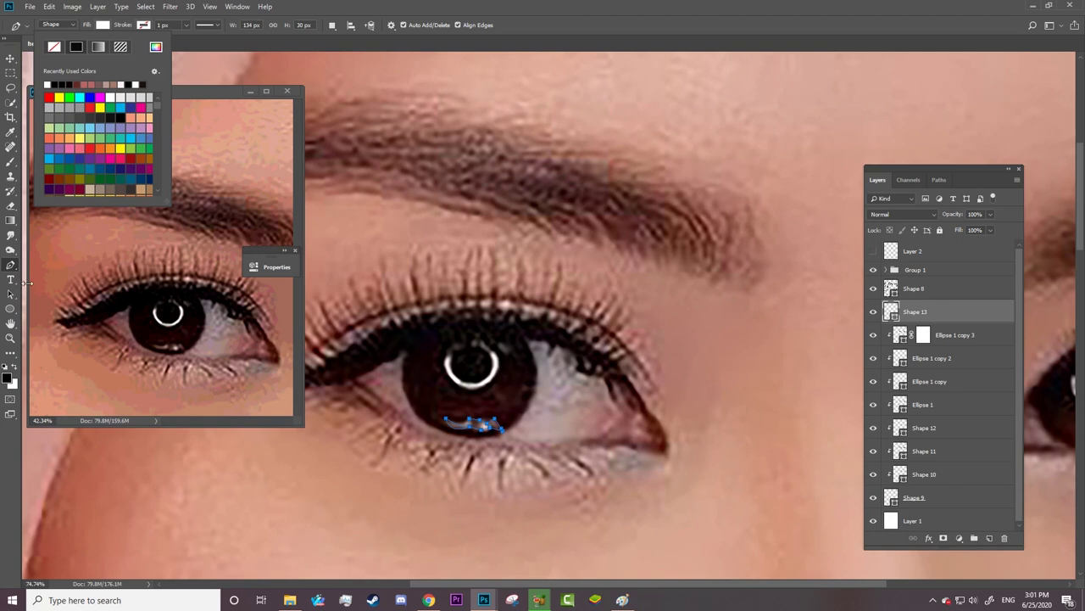
- Switch to the Custom Shape tool and choose the circle shape
{"action": "left_click", "coordinate": [10, 307]}
{"action": "right_click", "coordinate": [10, 308]}
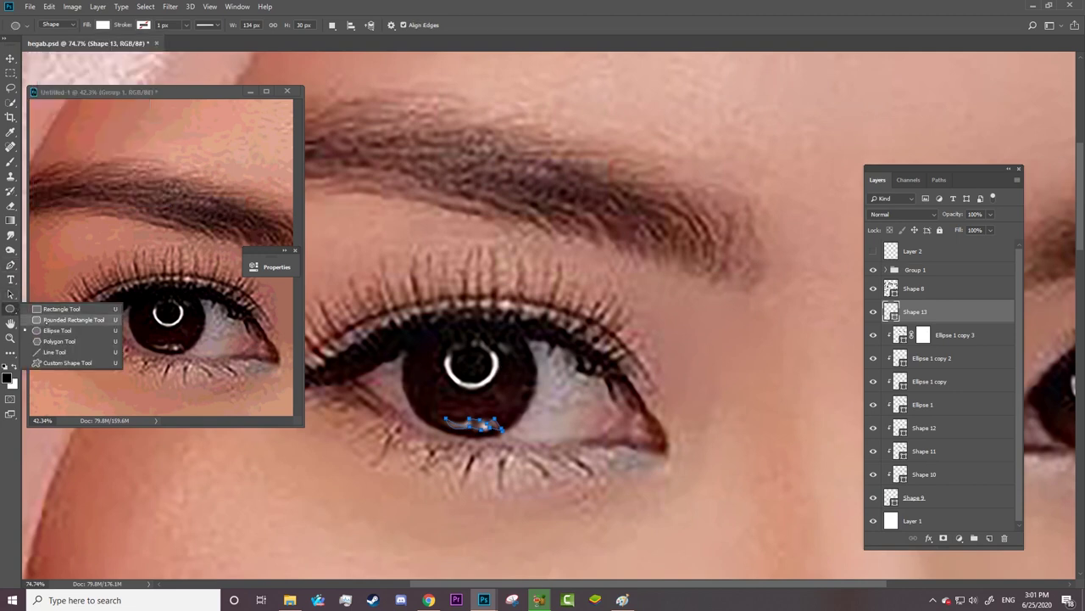
{"action": "left_click", "coordinate": [51, 365]}
{"action": "left_click", "coordinate": [438, 24]}
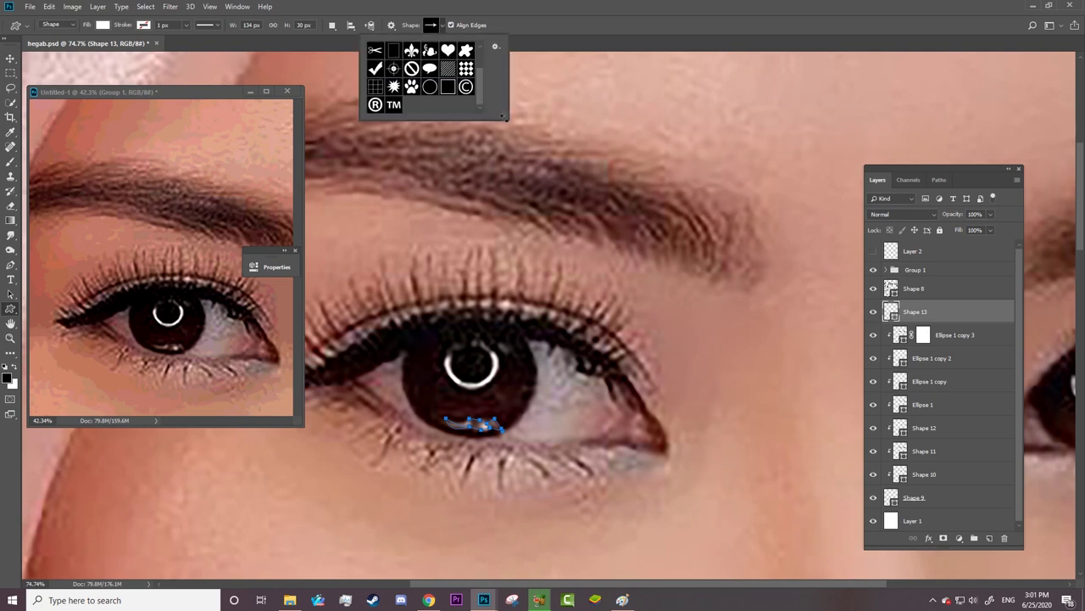
{"action": "left_click_drag", "start_coordinate": [506, 118], "coordinate": [579, 227]}
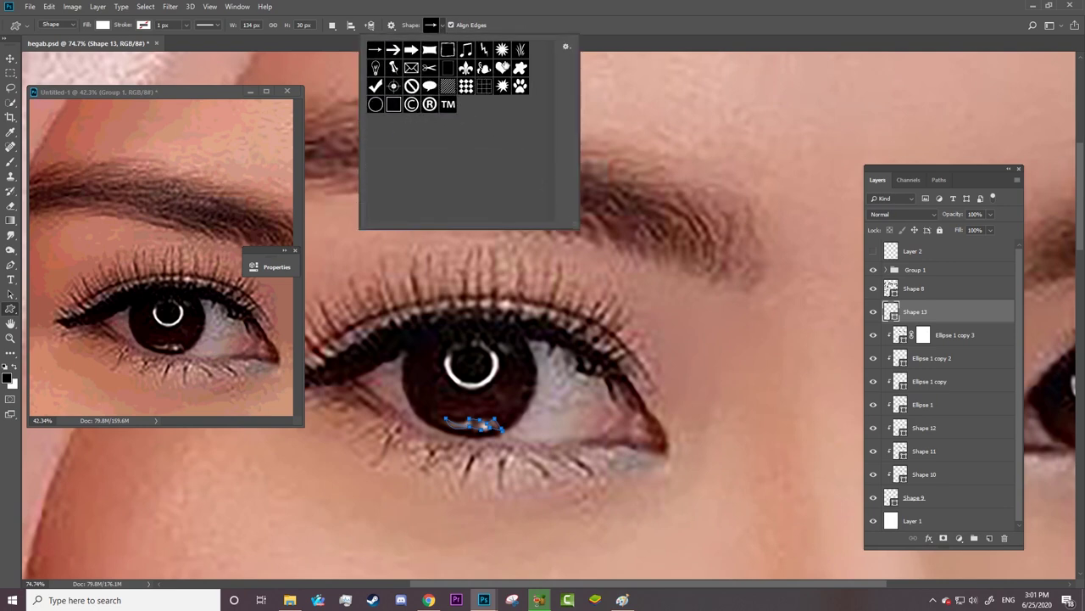
{"action": "left_click", "coordinate": [382, 103]}
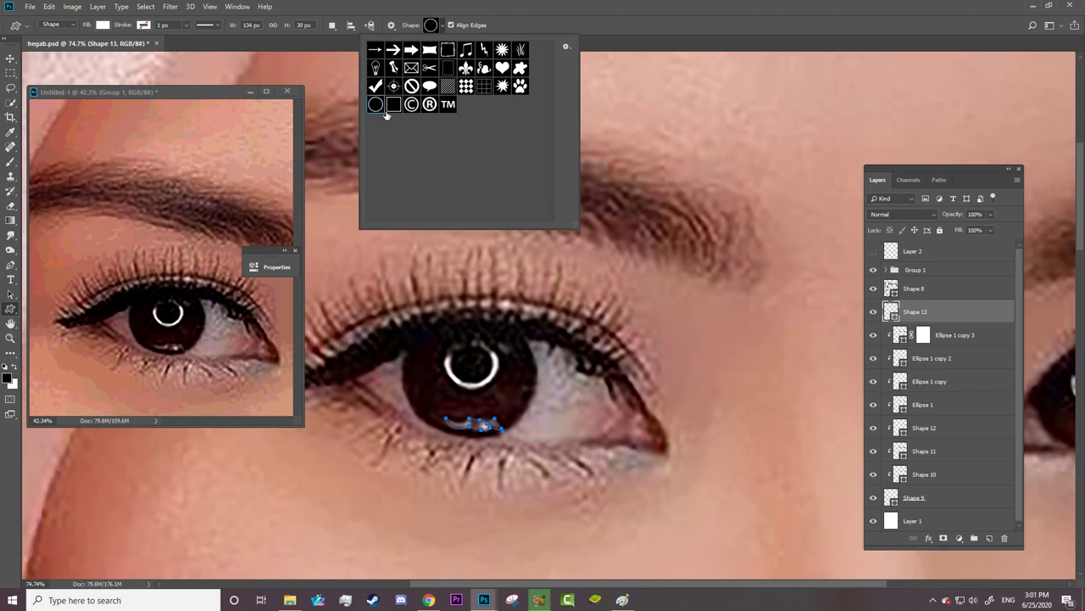
{"action": "left_click", "coordinate": [467, 355]}
- Draw a circle over the iris and move it up-left onto the existing highlight ring
{"action": "left_click_drag", "start_coordinate": [455, 349], "coordinate": [506, 400]}
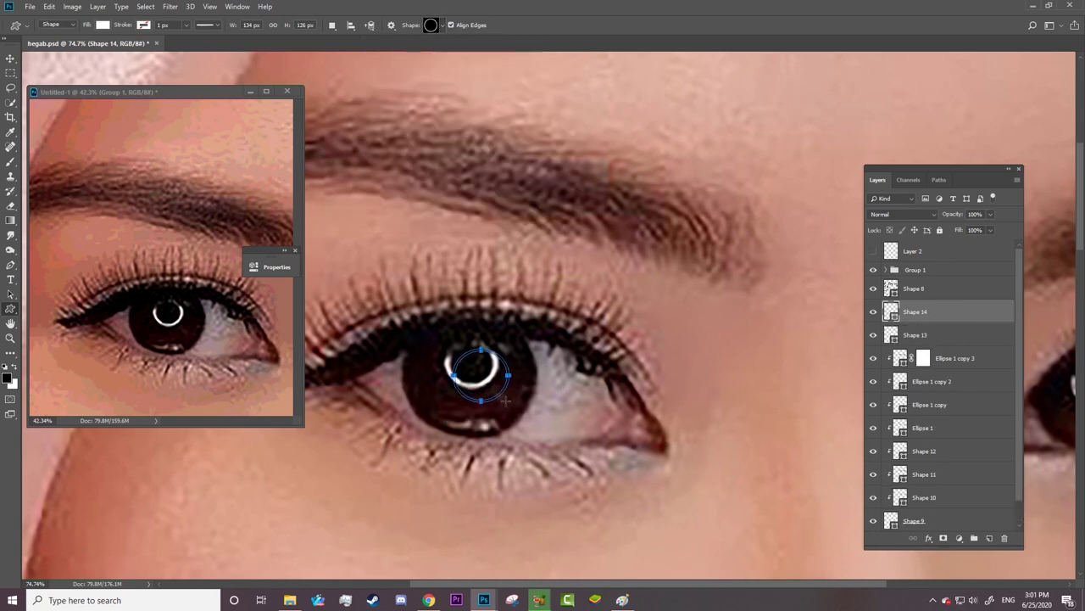
{"action": "key", "text": "ctrl+t"}
{"action": "left_click_drag", "start_coordinate": [499, 366], "coordinate": [493, 357]}
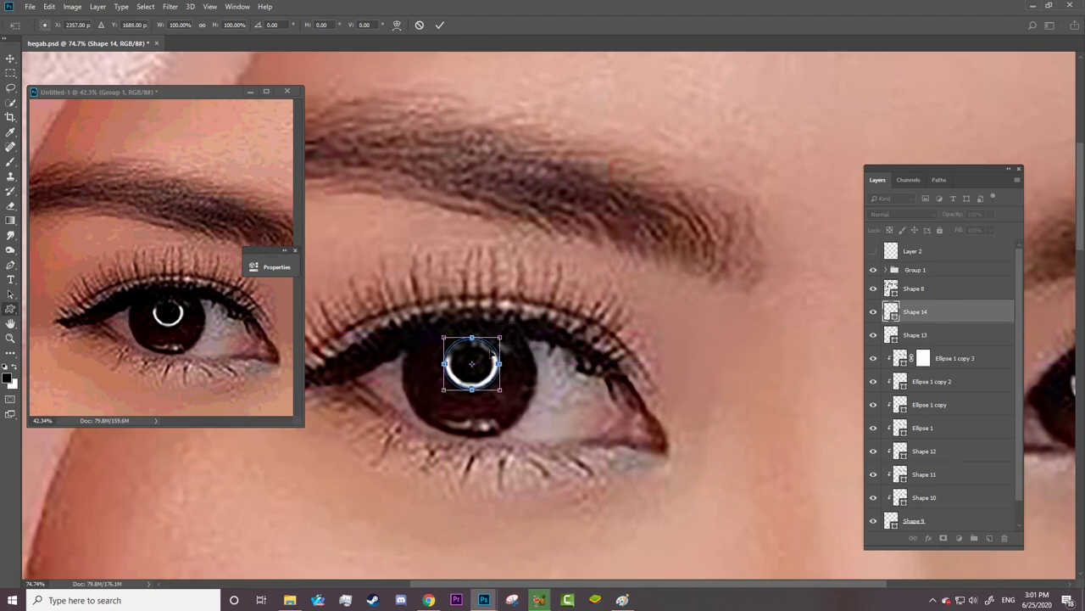
{"action": "key", "text": "Return"}
{"action": "key", "text": "z"}
{"action": "left_click", "coordinate": [480, 364]}
- Flatten the white ring's top and bottom anchors and straighten its right side
{"action": "key", "text": "a"}
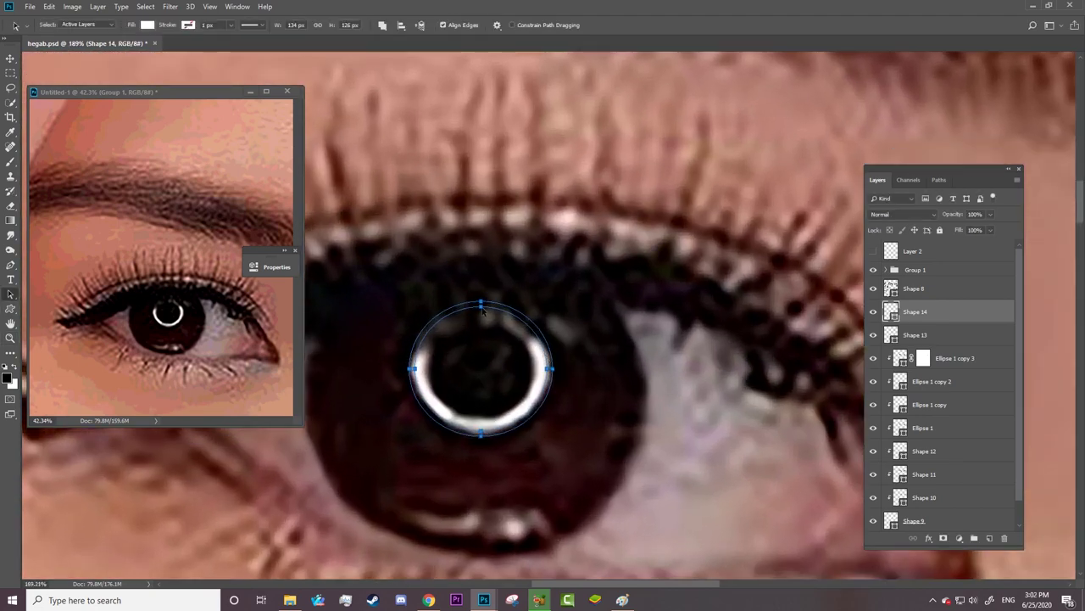
{"action": "left_click_drag", "start_coordinate": [481, 305], "coordinate": [483, 320]}
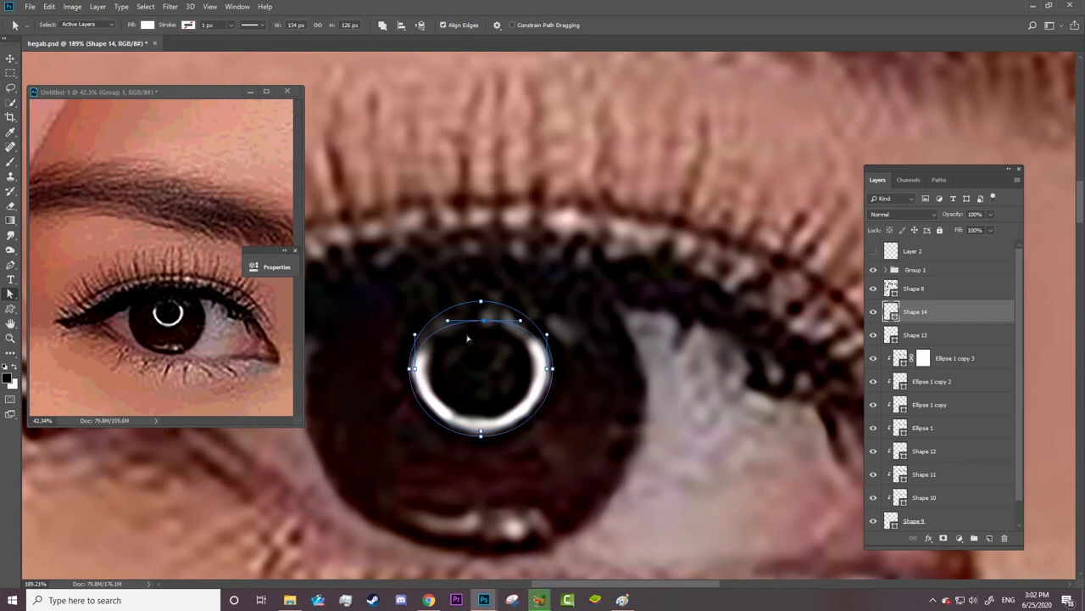
{"action": "left_click", "coordinate": [418, 369]}
{"action": "left_click_drag", "start_coordinate": [481, 433], "coordinate": [480, 418]}
{"action": "right_click", "coordinate": [547, 371]}
{"action": "key", "text": "Escape"}
{"action": "mouse_move", "coordinate": [547, 370]}
{"action": "left_mouse_down"}
{"action": "mouse_move", "coordinate": [520, 383]}
{"action": "mouse_move", "coordinate": [535, 383]}
{"action": "left_mouse_up"}
- Zoom around the eye and bring the reference photo forward to compare
{"action": "key", "text": "z"}
{"action": "scroll", "coordinate": [599, 246], "scroll_direction": "down", "scroll_amount": 3}
{"action": "scroll", "coordinate": [600, 246], "scroll_direction": "down", "scroll_amount": 3}
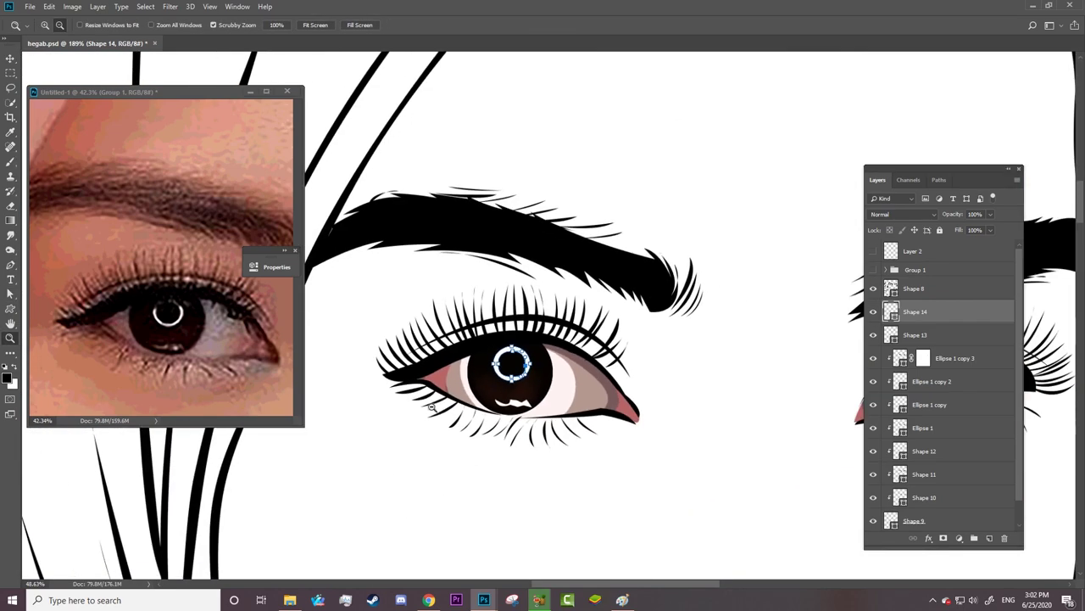
{"action": "scroll", "coordinate": [600, 246], "scroll_direction": "down", "scroll_amount": 3}
{"action": "scroll", "coordinate": [599, 246], "scroll_direction": "down", "scroll_amount": 2}
{"action": "scroll", "coordinate": [600, 246], "scroll_direction": "up", "scroll_amount": 5}
{"action": "left_click", "coordinate": [161, 92]}
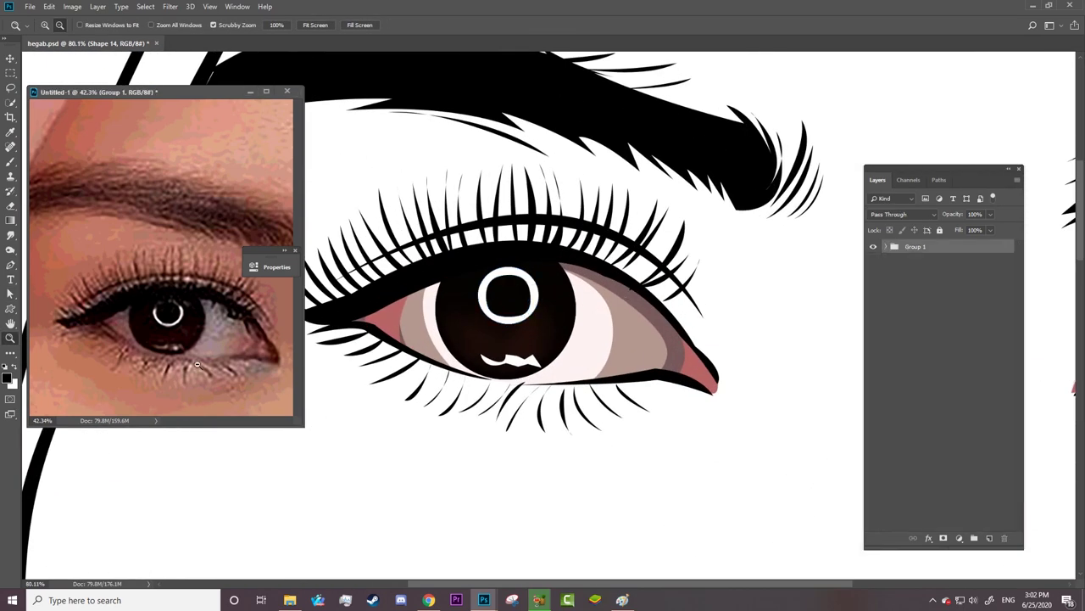
{"action": "scroll", "coordinate": [161, 254], "scroll_direction": "down", "scroll_amount": 3}
{"action": "scroll", "coordinate": [161, 254], "scroll_direction": "up", "scroll_amount": 2}
{"action": "scroll", "coordinate": [161, 255], "scroll_direction": "up", "scroll_amount": 3}
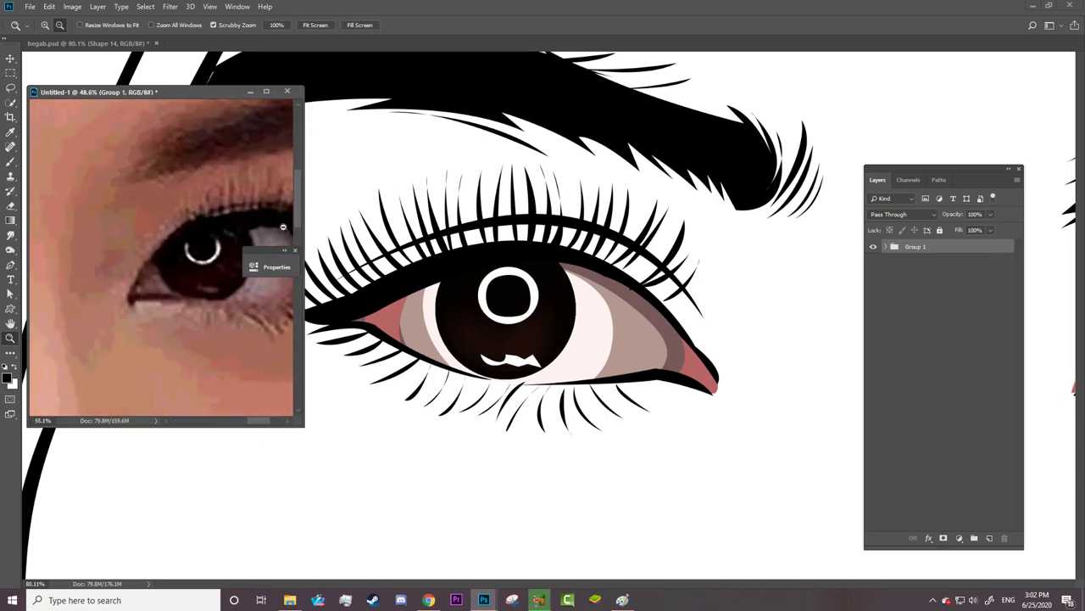
{"action": "scroll", "coordinate": [162, 254], "scroll_direction": "up", "scroll_amount": 3}
{"action": "scroll", "coordinate": [564, 295], "scroll_direction": "up", "scroll_amount": 2}
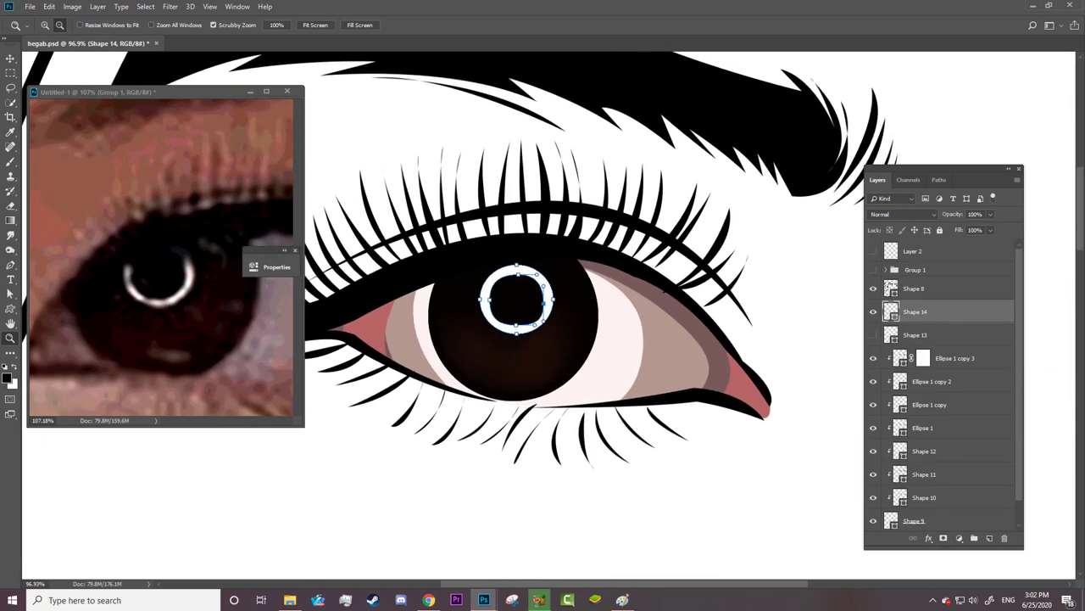
- Select Shape 13 with Shape 14 and merge them into one layer
{"action": "left_click", "coordinate": [933, 334]}
{"action": "left_click", "coordinate": [944, 312], "text": "shift"}
{"action": "right_click", "coordinate": [945, 312]}
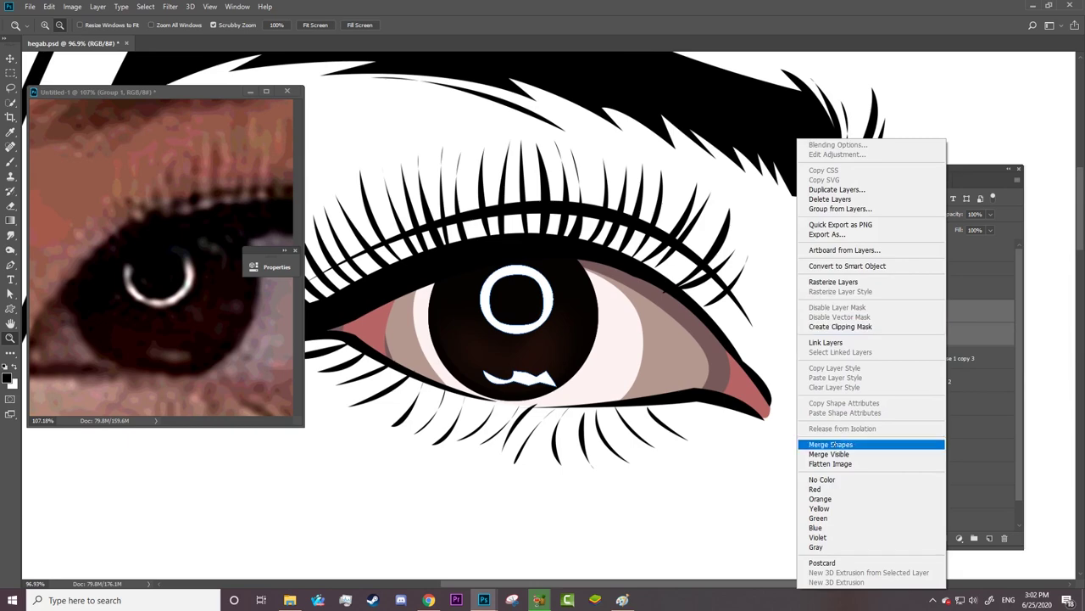
{"action": "left_click", "coordinate": [827, 444]}
{"action": "scroll", "coordinate": [494, 395], "scroll_direction": "down", "scroll_amount": 3}
{"action": "scroll", "coordinate": [494, 395], "scroll_direction": "down", "scroll_amount": 2}
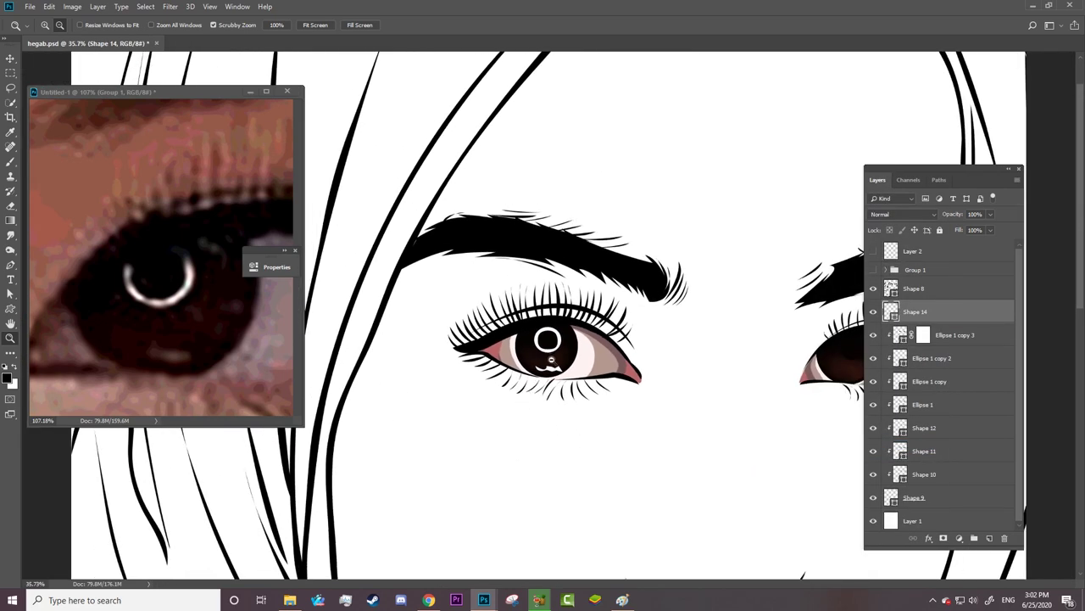
- Alt-drag a copy of the white ring over to the right eye's iris
{"action": "key", "text": "a"}
{"action": "left_click", "coordinate": [560, 343]}
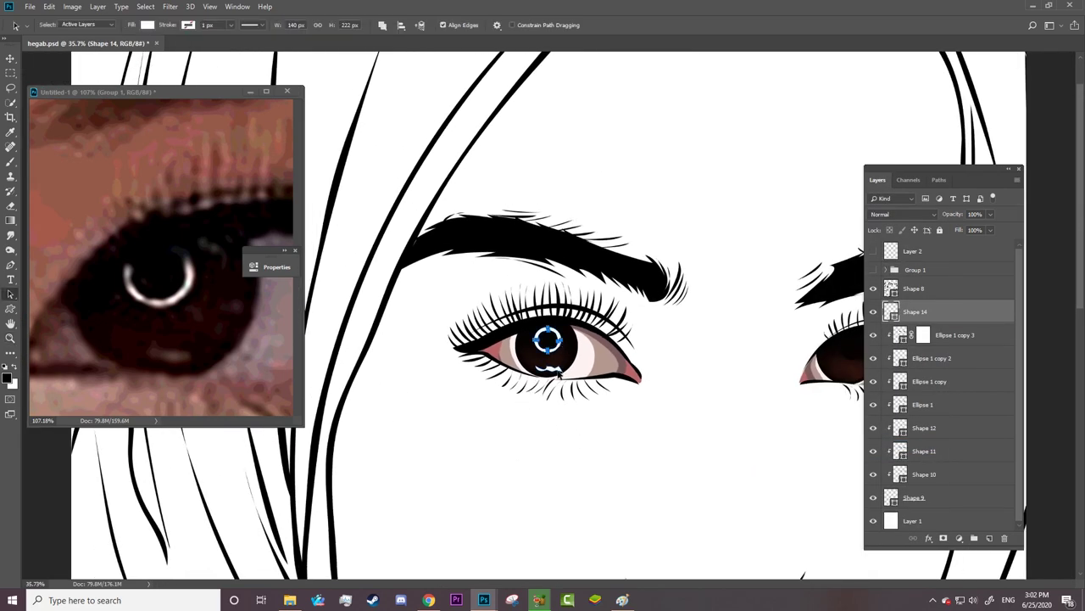
{"action": "left_click_drag", "start_coordinate": [571, 345], "coordinate": [869, 356]}
{"action": "key", "text": "Escape"}
{"action": "left_click_drag", "start_coordinate": [722, 413], "coordinate": [606, 363]}
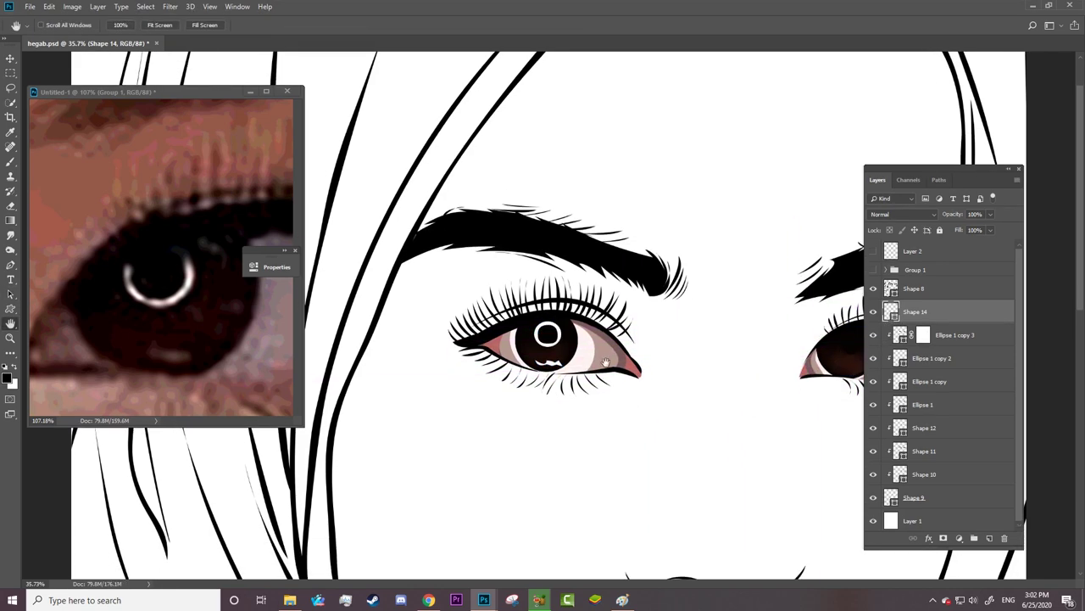
{"action": "key", "text": "a"}
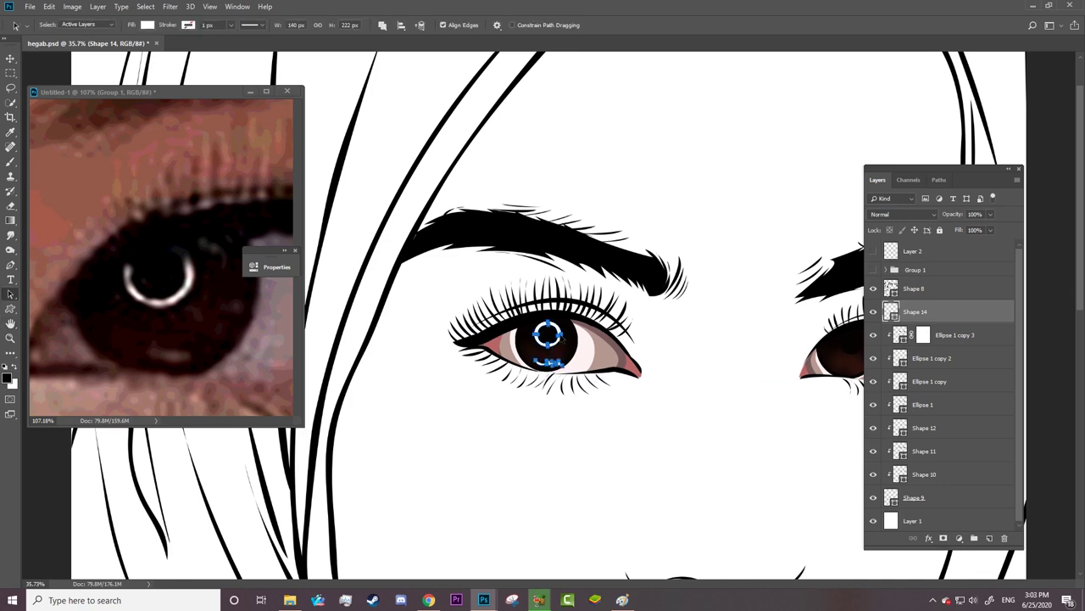
{"action": "mouse_move", "coordinate": [562, 340]}
{"action": "left_mouse_down"}
{"action": "mouse_move", "coordinate": [853, 346]}
{"action": "mouse_move", "coordinate": [867, 369]}
{"action": "mouse_move", "coordinate": [742, 315]}
{"action": "mouse_move", "coordinate": [768, 287]}
{"action": "left_mouse_up"}
{"action": "key", "text": "z"}
{"action": "left_click", "coordinate": [591, 414]}
- Hide the Group 1 reference photo and move Shape 14 below Ellipse 1 copy 3
{"action": "key", "text": "a"}
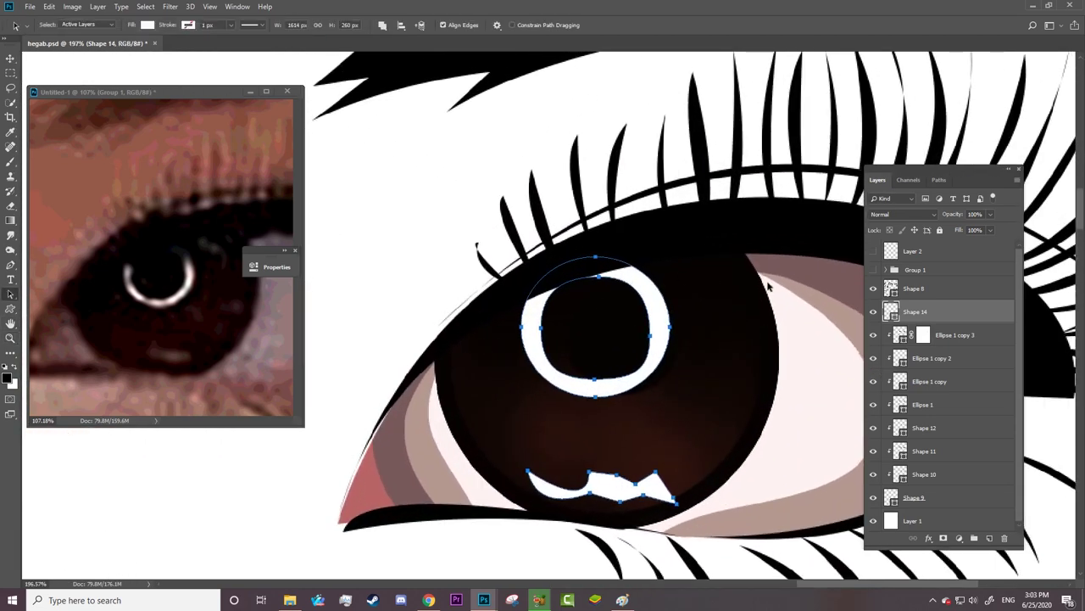
{"action": "left_click", "coordinate": [873, 251]}
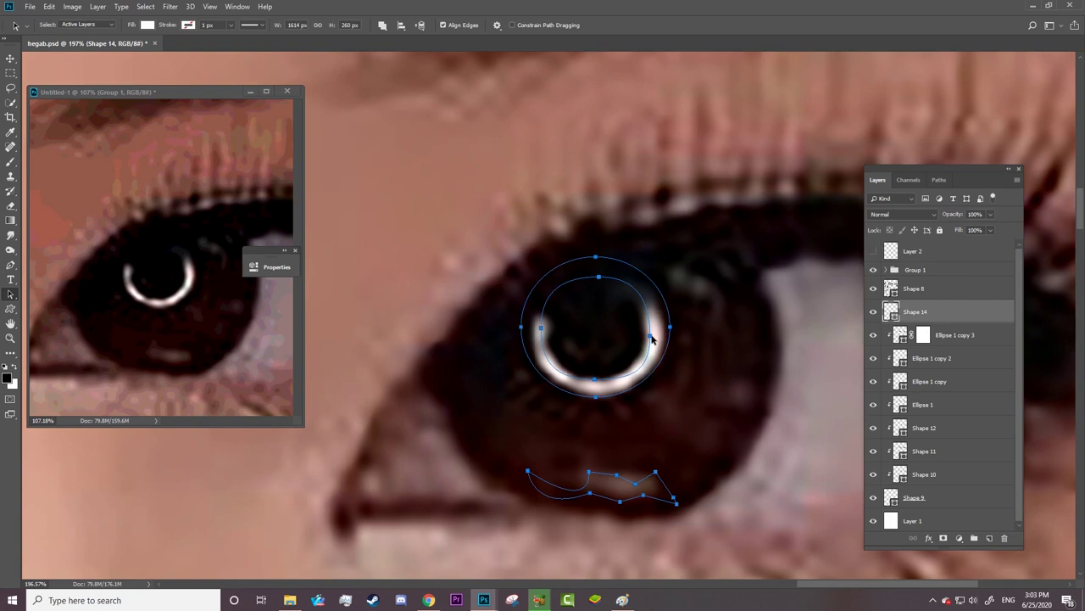
{"action": "right_click", "coordinate": [651, 338]}
{"action": "key", "text": "Escape"}
{"action": "key", "text": "z"}
{"action": "left_click_drag", "start_coordinate": [673, 341], "coordinate": [628, 349]}
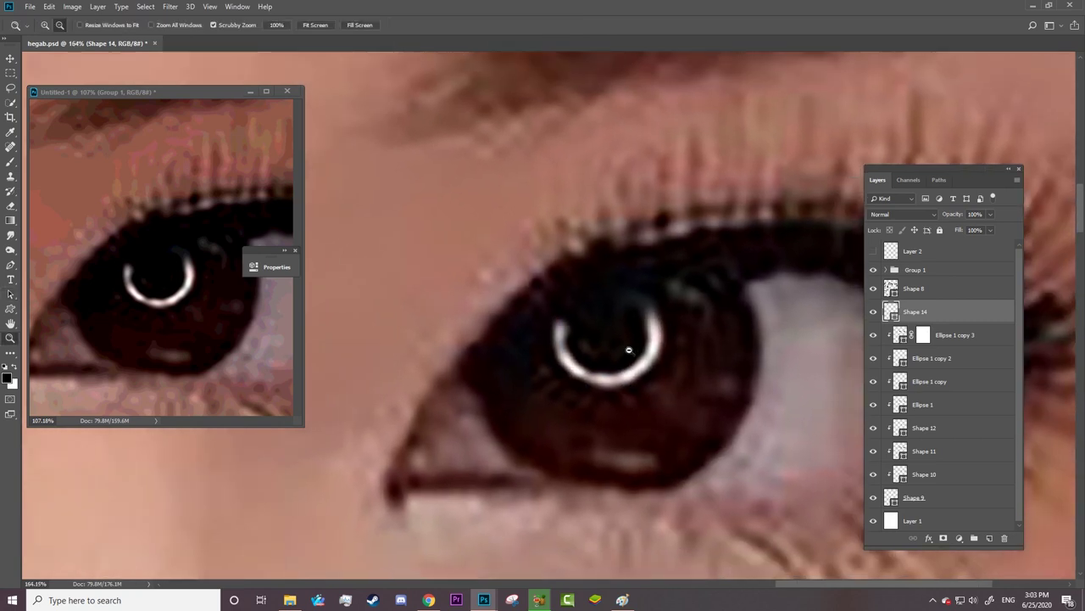
{"action": "left_click", "coordinate": [874, 269]}
{"action": "left_click_drag", "start_coordinate": [946, 314], "coordinate": [868, 348]}
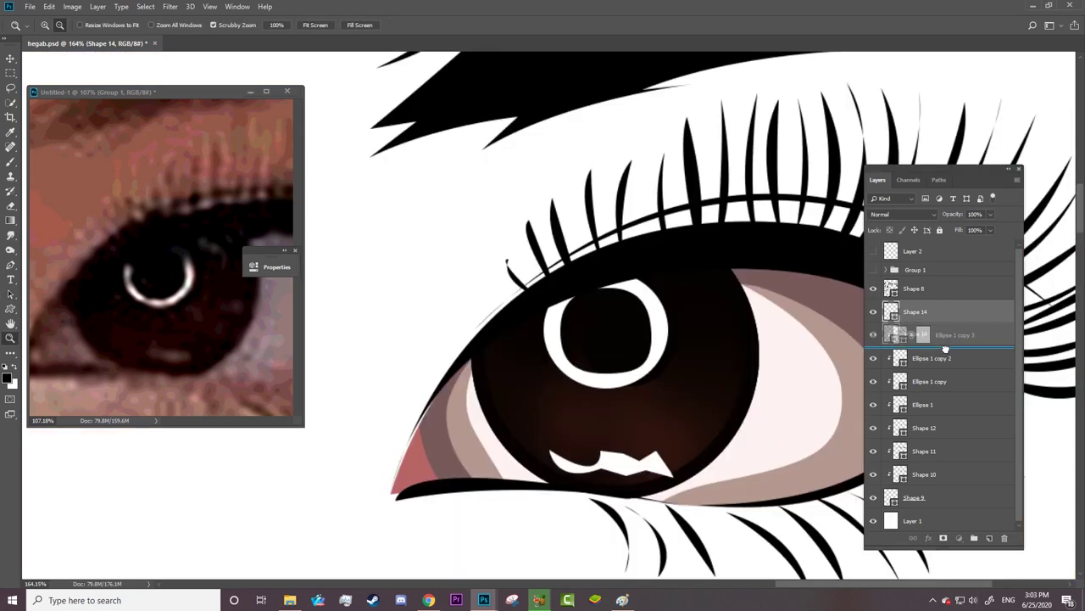
- Move Shape 14 back above Ellipse 1 copy 3 and give it a layer mask
{"action": "left_click", "coordinate": [924, 311]}
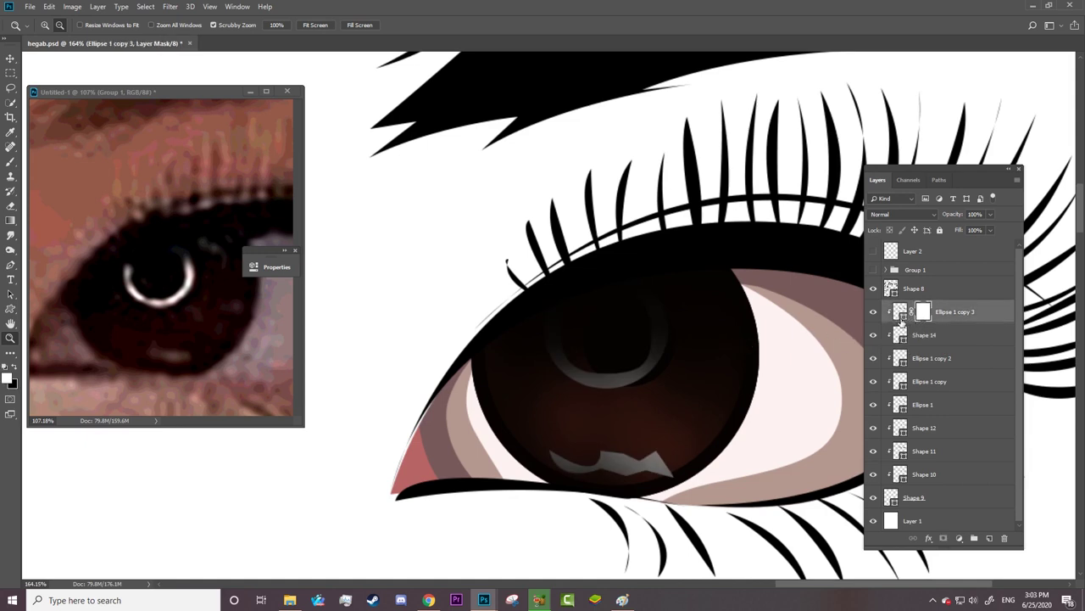
{"action": "key", "text": "b"}
{"action": "right_click", "coordinate": [563, 325]}
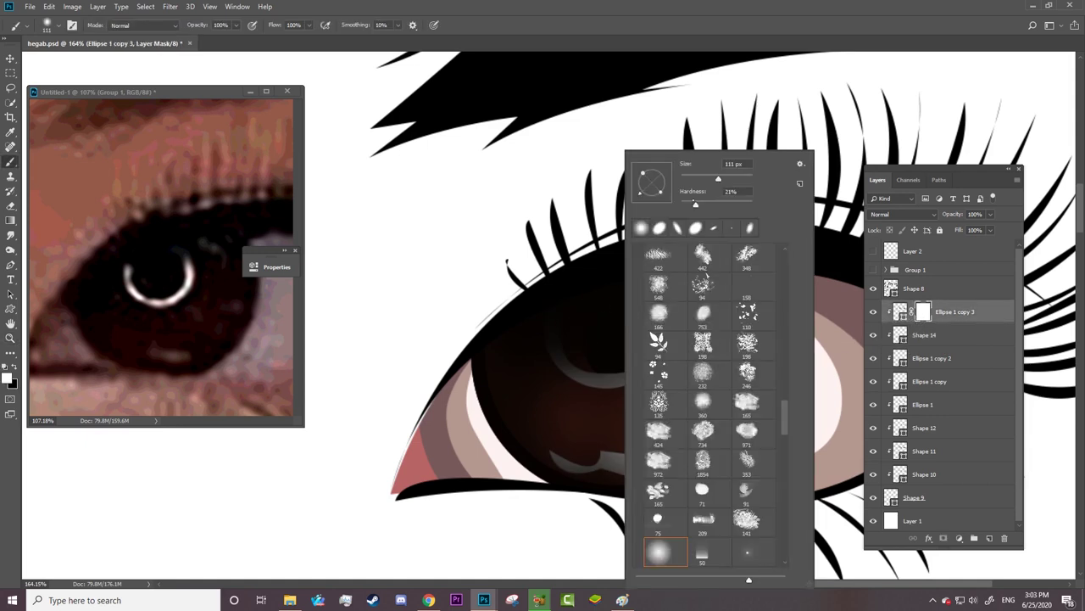
{"action": "left_click", "coordinate": [931, 338]}
{"action": "left_click_drag", "start_coordinate": [931, 336], "coordinate": [946, 311]}
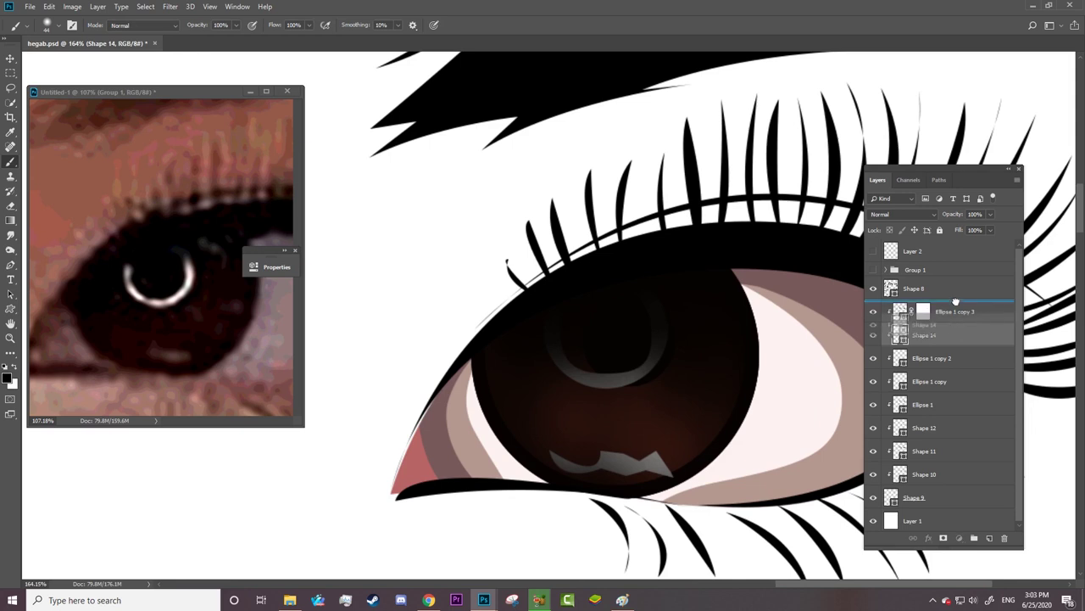
{"action": "left_click", "coordinate": [942, 537]}
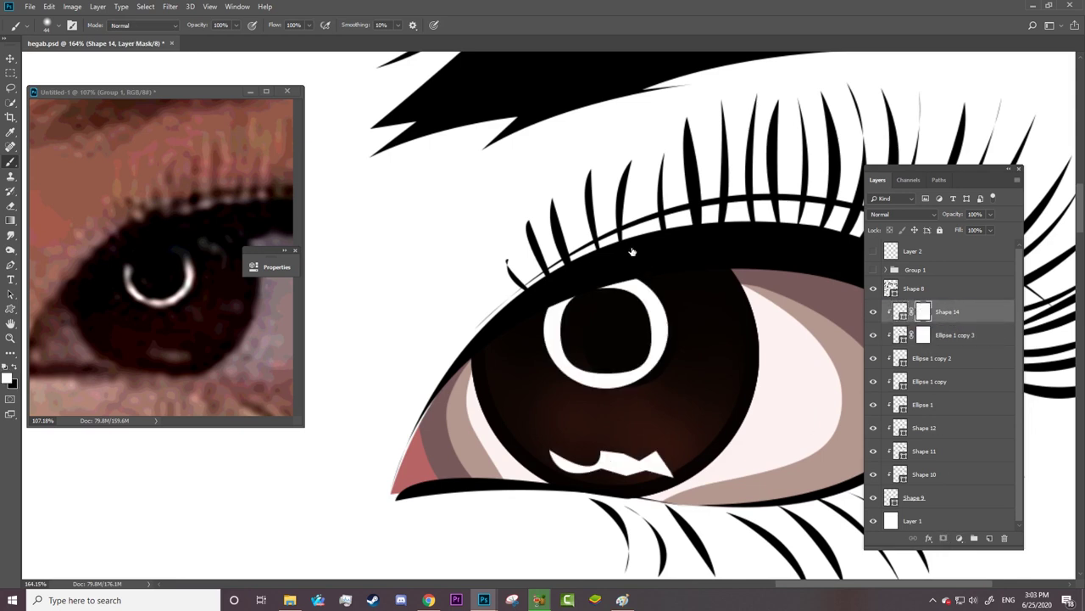
- Paint black with a soft brush to fade the ring's top-left and the lower highlight
{"action": "mouse_move", "coordinate": [555, 322]}
{"action": "left_mouse_down"}
{"action": "mouse_move", "coordinate": [653, 288]}
{"action": "mouse_move", "coordinate": [565, 284]}
{"action": "mouse_move", "coordinate": [645, 288]}
{"action": "mouse_move", "coordinate": [594, 271]}
{"action": "mouse_move", "coordinate": [653, 275]}
{"action": "mouse_move", "coordinate": [514, 311]}
{"action": "left_mouse_up"}
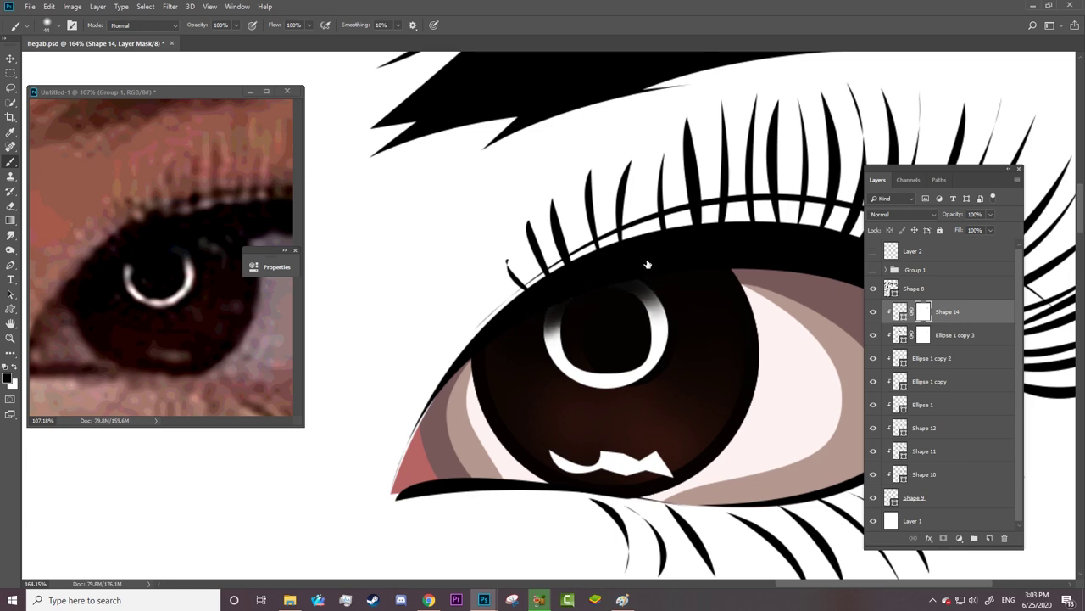
{"action": "mouse_move", "coordinate": [589, 354]}
{"action": "left_mouse_down"}
{"action": "mouse_move", "coordinate": [568, 302]}
{"action": "mouse_move", "coordinate": [550, 305]}
{"action": "mouse_move", "coordinate": [586, 357]}
{"action": "mouse_move", "coordinate": [642, 332]}
{"action": "mouse_move", "coordinate": [619, 290]}
{"action": "mouse_move", "coordinate": [627, 322]}
{"action": "mouse_move", "coordinate": [603, 320]}
{"action": "left_mouse_up"}
{"action": "mouse_move", "coordinate": [575, 457]}
{"action": "left_mouse_down"}
{"action": "mouse_move", "coordinate": [553, 440]}
{"action": "mouse_move", "coordinate": [623, 430]}
{"action": "mouse_move", "coordinate": [683, 442]}
{"action": "mouse_move", "coordinate": [625, 427]}
{"action": "mouse_move", "coordinate": [530, 439]}
{"action": "mouse_move", "coordinate": [539, 448]}
{"action": "left_mouse_up"}
- Paint on Shape 14's mask to fade the white ring's top and right side
{"action": "key", "text": "z"}
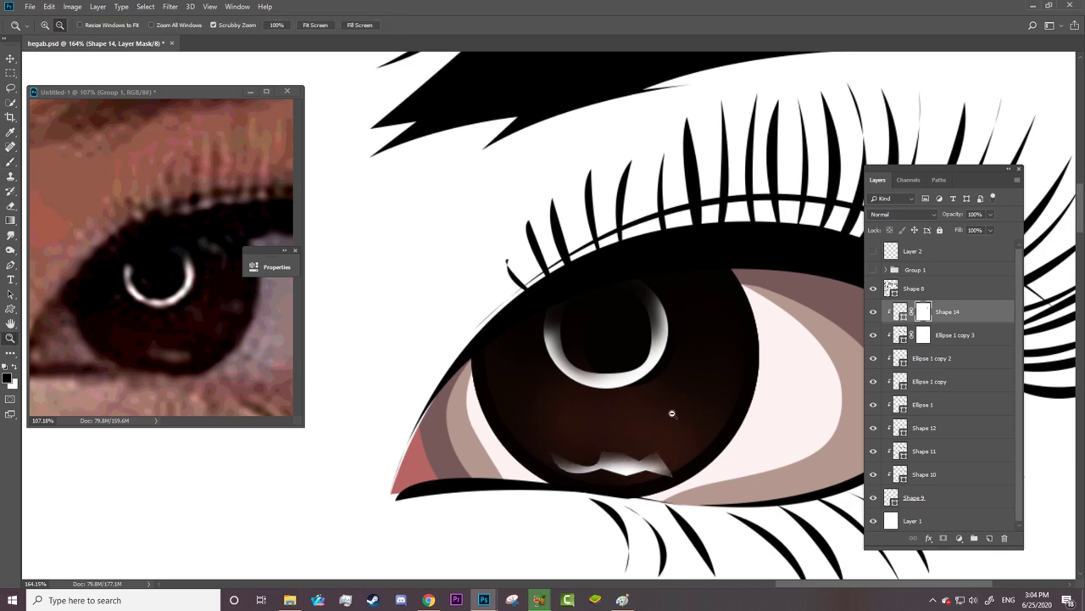
{"action": "left_click_drag", "start_coordinate": [671, 412], "coordinate": [660, 356]}
{"action": "key", "text": "b"}
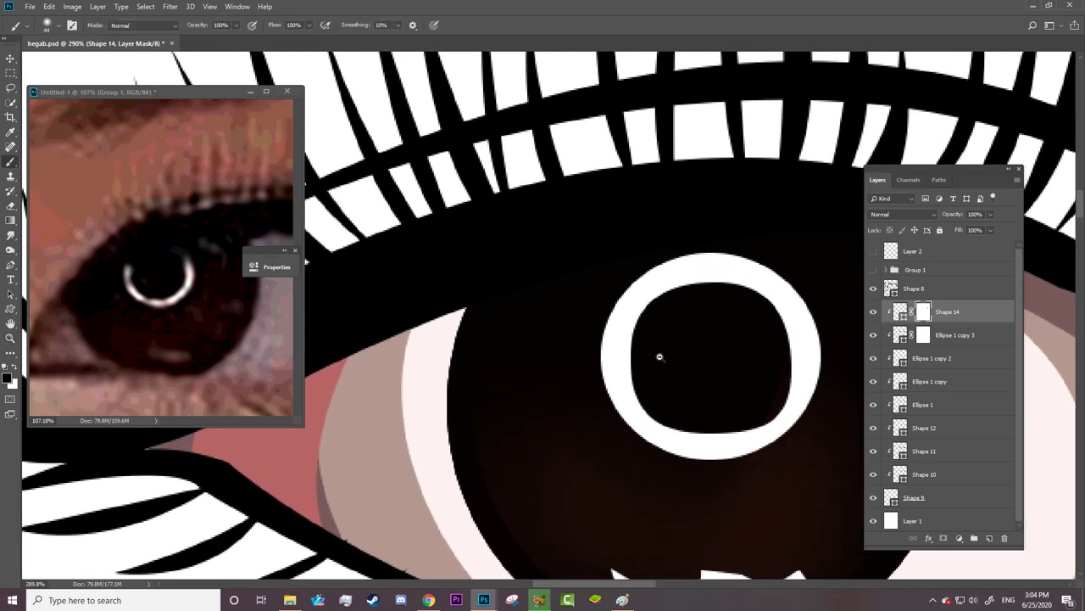
{"action": "mouse_move", "coordinate": [696, 270]}
{"action": "left_mouse_down"}
{"action": "mouse_move", "coordinate": [685, 247]}
{"action": "mouse_move", "coordinate": [632, 257]}
{"action": "left_mouse_up"}
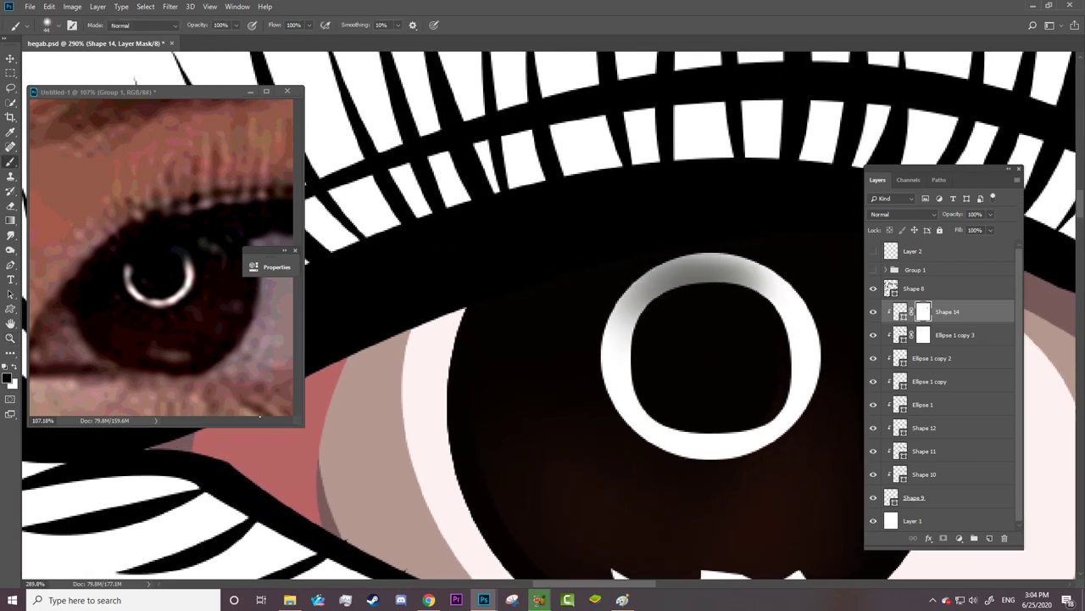
{"action": "left_click", "coordinate": [266, 422]}
{"action": "left_click", "coordinate": [695, 254]}
{"action": "mouse_move", "coordinate": [747, 263]}
{"action": "left_mouse_down"}
{"action": "mouse_move", "coordinate": [619, 306]}
{"action": "mouse_move", "coordinate": [669, 245]}
{"action": "mouse_move", "coordinate": [599, 235]}
{"action": "mouse_move", "coordinate": [685, 218]}
{"action": "mouse_move", "coordinate": [729, 225]}
{"action": "mouse_move", "coordinate": [780, 265]}
{"action": "mouse_move", "coordinate": [780, 242]}
{"action": "mouse_move", "coordinate": [594, 290]}
{"action": "mouse_move", "coordinate": [703, 226]}
{"action": "mouse_move", "coordinate": [577, 361]}
{"action": "mouse_move", "coordinate": [593, 436]}
{"action": "mouse_move", "coordinate": [574, 392]}
{"action": "mouse_move", "coordinate": [575, 254]}
{"action": "mouse_move", "coordinate": [571, 426]}
{"action": "left_mouse_up"}
{"action": "mouse_move", "coordinate": [706, 323]}
{"action": "left_mouse_down"}
{"action": "mouse_move", "coordinate": [797, 356]}
{"action": "mouse_move", "coordinate": [792, 288]}
{"action": "mouse_move", "coordinate": [814, 380]}
{"action": "left_mouse_up"}
- Fade the tips of the jagged lower highlight on the mask
{"action": "key", "text": "z"}
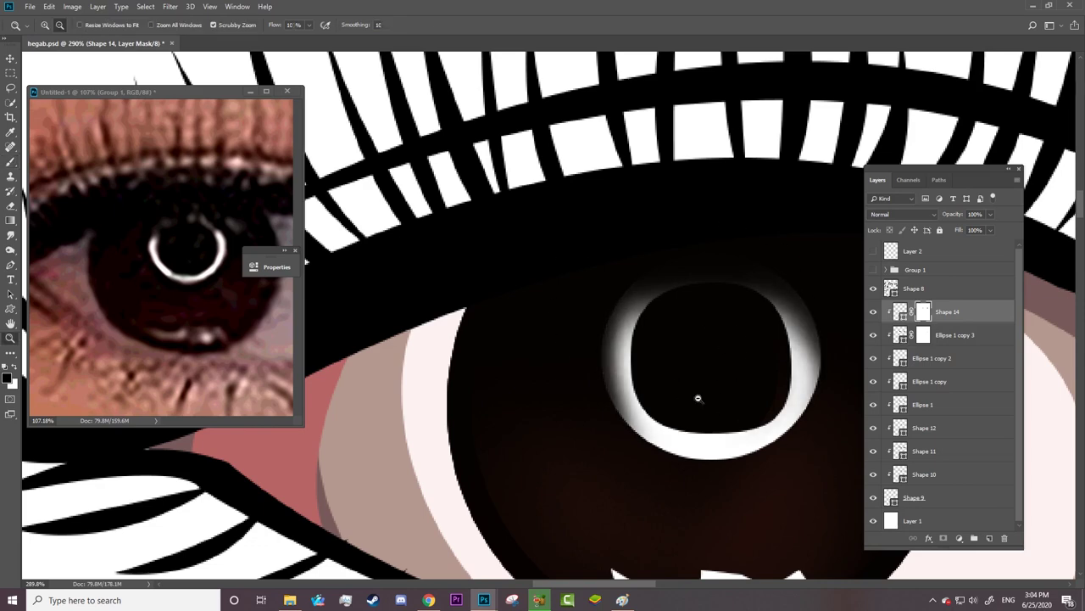
{"action": "mouse_move", "coordinate": [698, 395]}
{"action": "left_mouse_down"}
{"action": "mouse_move", "coordinate": [594, 407]}
{"action": "mouse_move", "coordinate": [773, 442]}
{"action": "left_mouse_up"}
{"action": "key", "text": "b"}
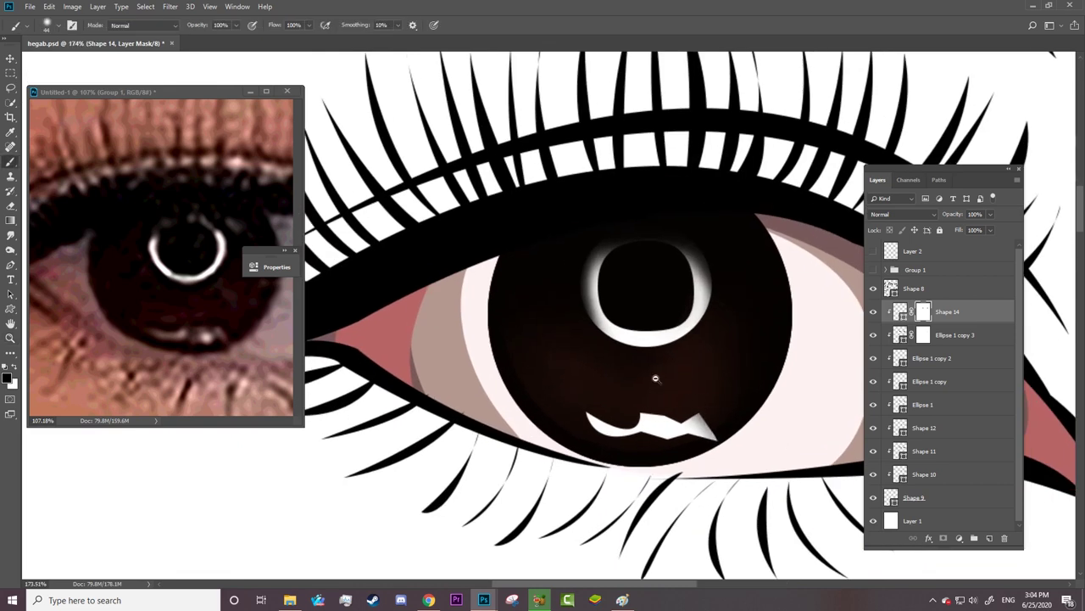
{"action": "mouse_move", "coordinate": [713, 406]}
{"action": "left_mouse_down"}
{"action": "mouse_move", "coordinate": [704, 433]}
{"action": "mouse_move", "coordinate": [603, 422]}
{"action": "mouse_move", "coordinate": [600, 401]}
{"action": "mouse_move", "coordinate": [636, 382]}
{"action": "mouse_move", "coordinate": [601, 390]}
{"action": "mouse_move", "coordinate": [678, 387]}
{"action": "mouse_move", "coordinate": [519, 393]}
{"action": "mouse_move", "coordinate": [824, 194]}
{"action": "mouse_move", "coordinate": [661, 288]}
{"action": "mouse_move", "coordinate": [768, 315]}
{"action": "left_mouse_up"}
{"action": "key", "text": "z"}
- Delete the Ellipse 1 copy 2 ring and select Shape 12
{"action": "key", "text": "a"}
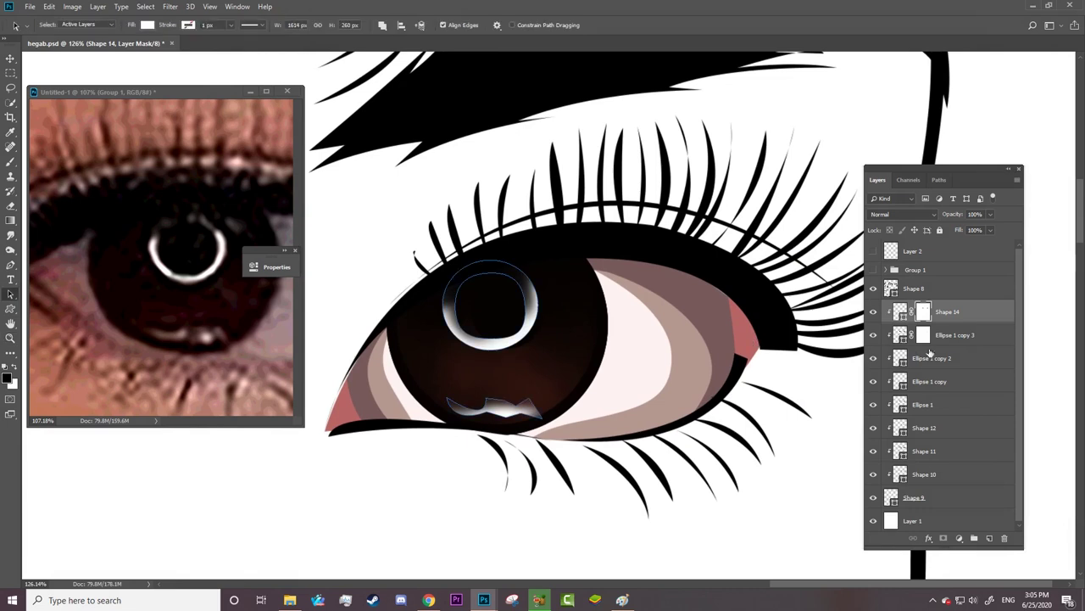
{"action": "left_click", "coordinate": [884, 358]}
{"action": "key", "text": "Delete"}
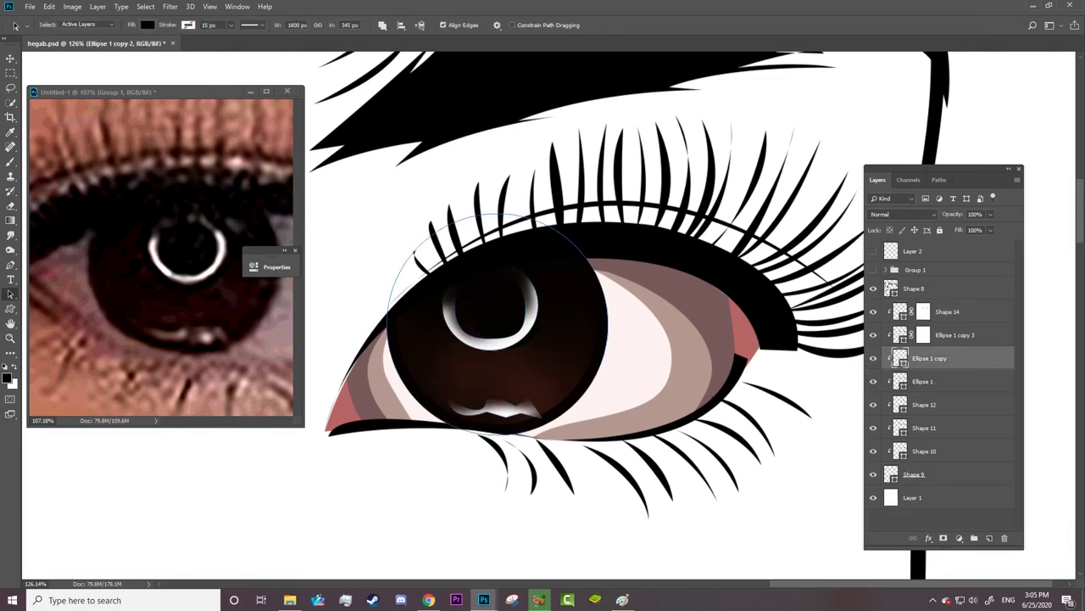
{"action": "left_click", "coordinate": [886, 382]}
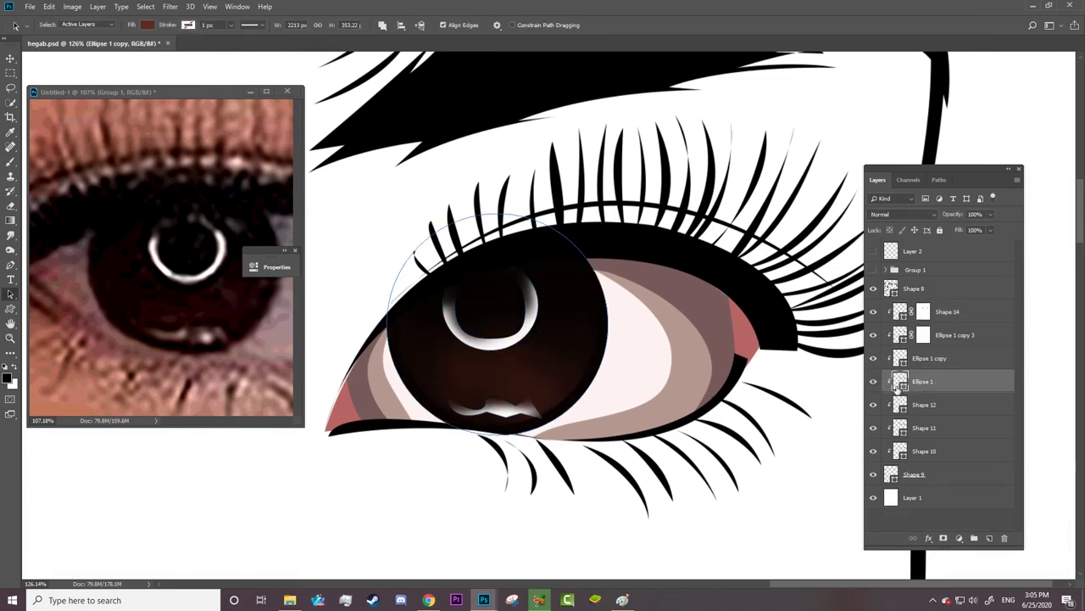
{"action": "left_click", "coordinate": [874, 382]}
{"action": "left_click", "coordinate": [884, 405]}
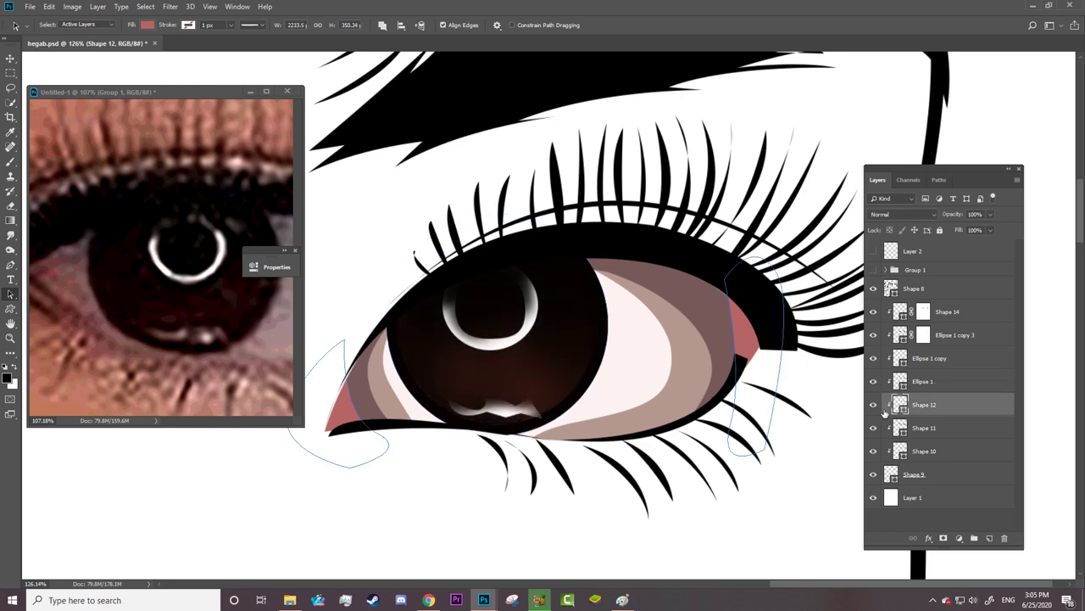
- Add a layer mask to Shape 12 and nudge the pink eye-corner path left
{"action": "left_click", "coordinate": [943, 538]}
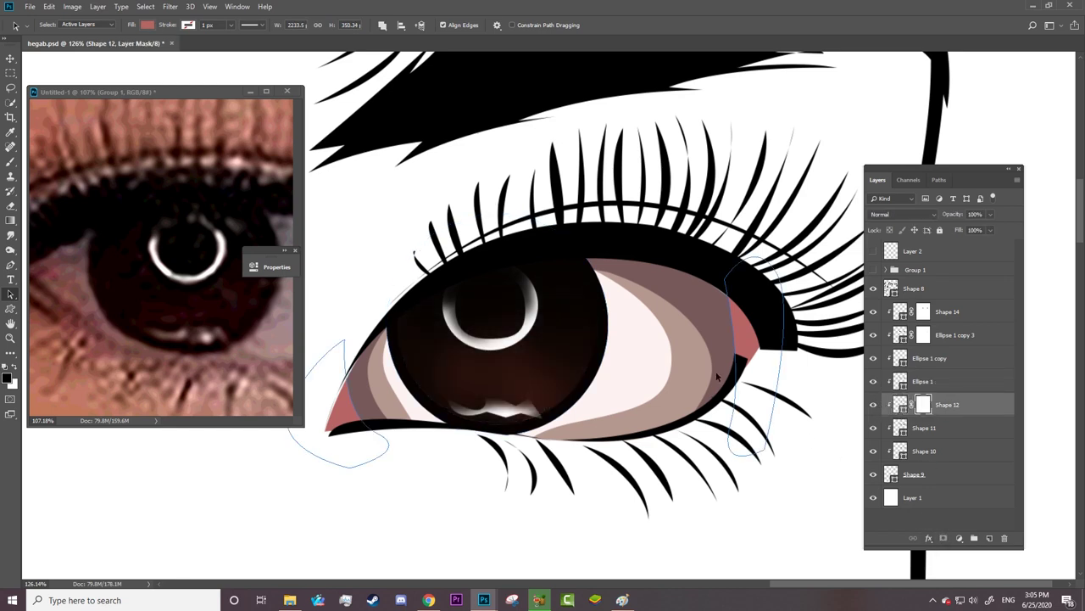
{"action": "key", "text": "b"}
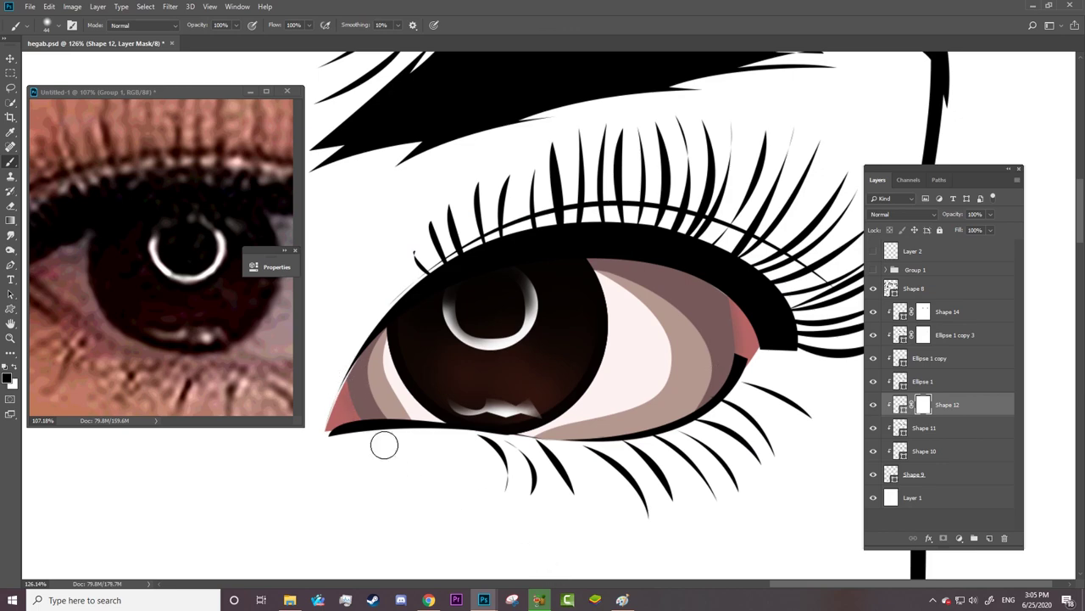
{"action": "mouse_move", "coordinate": [382, 443]}
{"action": "left_mouse_down"}
{"action": "mouse_move", "coordinate": [493, 382]}
{"action": "mouse_move", "coordinate": [691, 407]}
{"action": "left_mouse_up"}
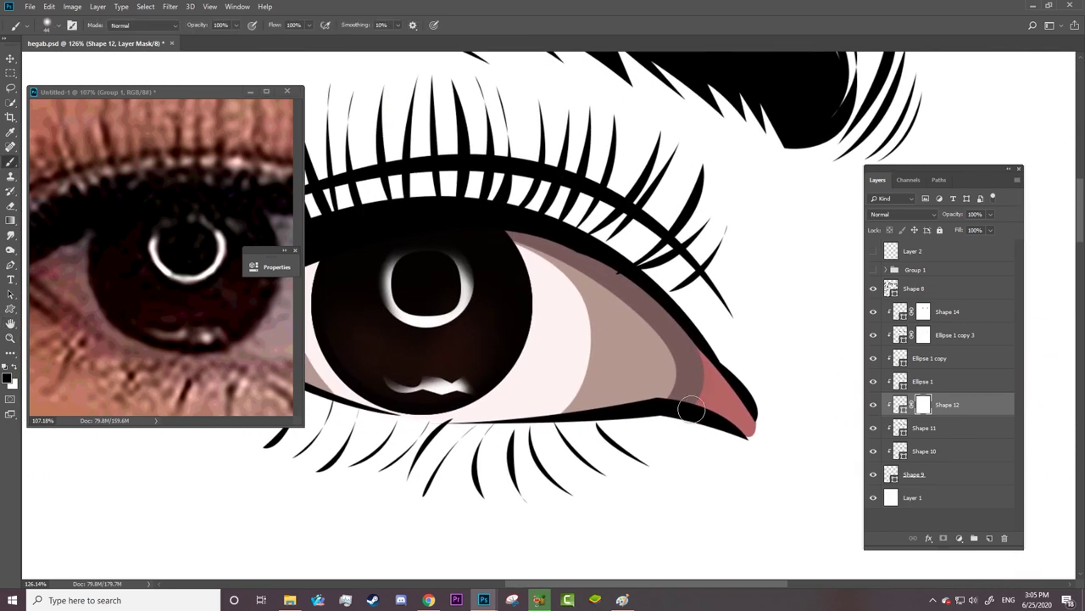
{"action": "left_click_drag", "start_coordinate": [512, 361], "coordinate": [784, 382]}
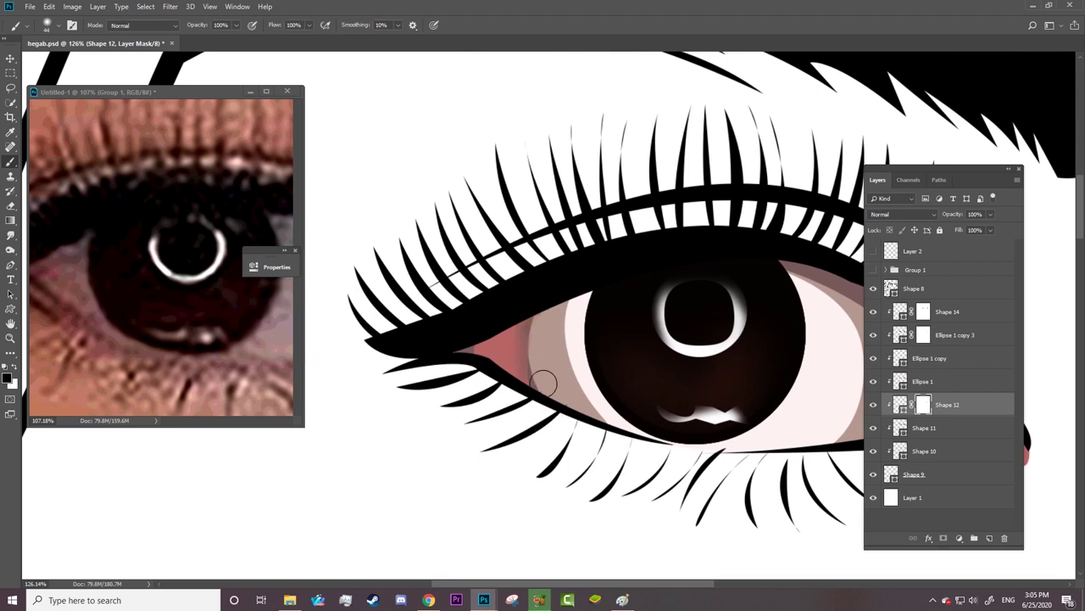
{"action": "key", "text": "a"}
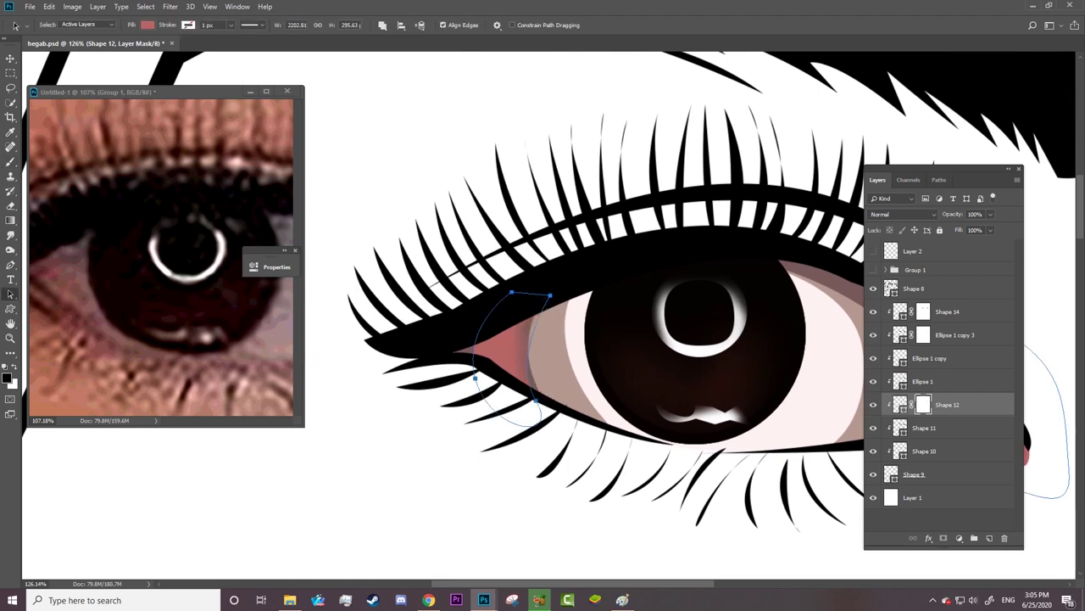
{"action": "key", "text": "Left"}
{"action": "key", "text": "Left"}
{"action": "key", "text": "Left"}
{"action": "key", "text": "Left"}
{"action": "key", "text": "Left"}
{"action": "key", "text": "Left"}
{"action": "key", "text": "Left"}
{"action": "key", "text": "Left"}
{"action": "key", "text": "Left"}
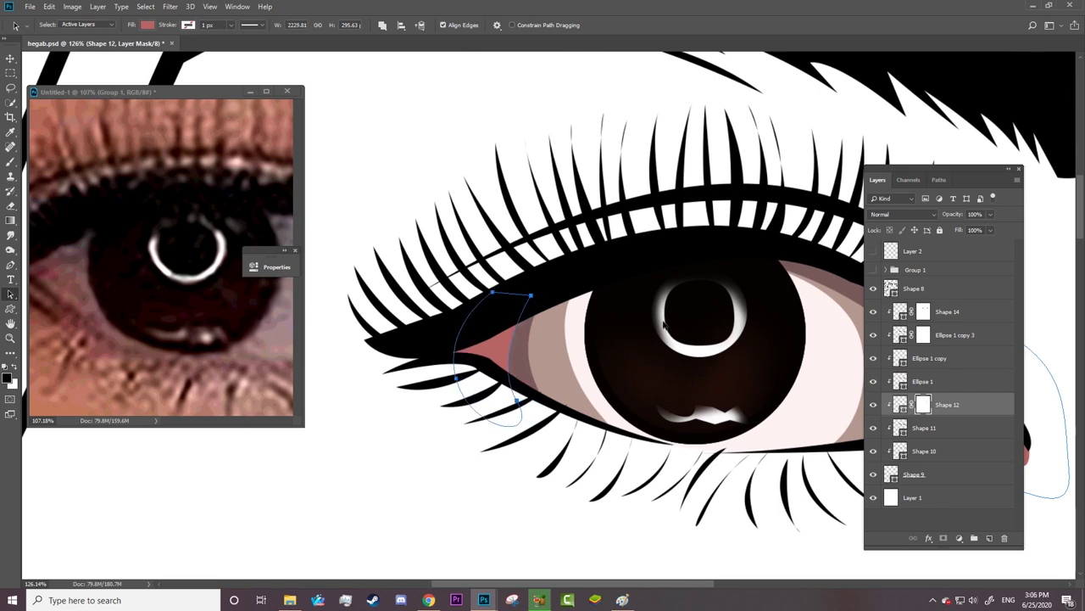
{"action": "key", "text": "b"}
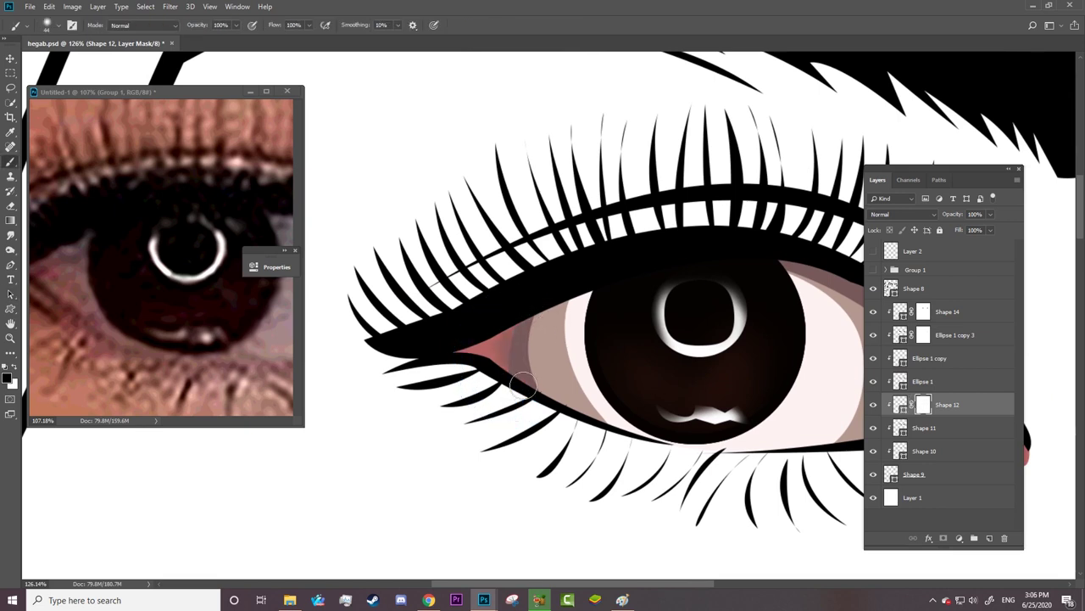
- Mask Shape 11 and brush away its eye-white shading near the lid and iris
{"action": "left_click", "coordinate": [950, 427]}
{"action": "left_click", "coordinate": [943, 537]}
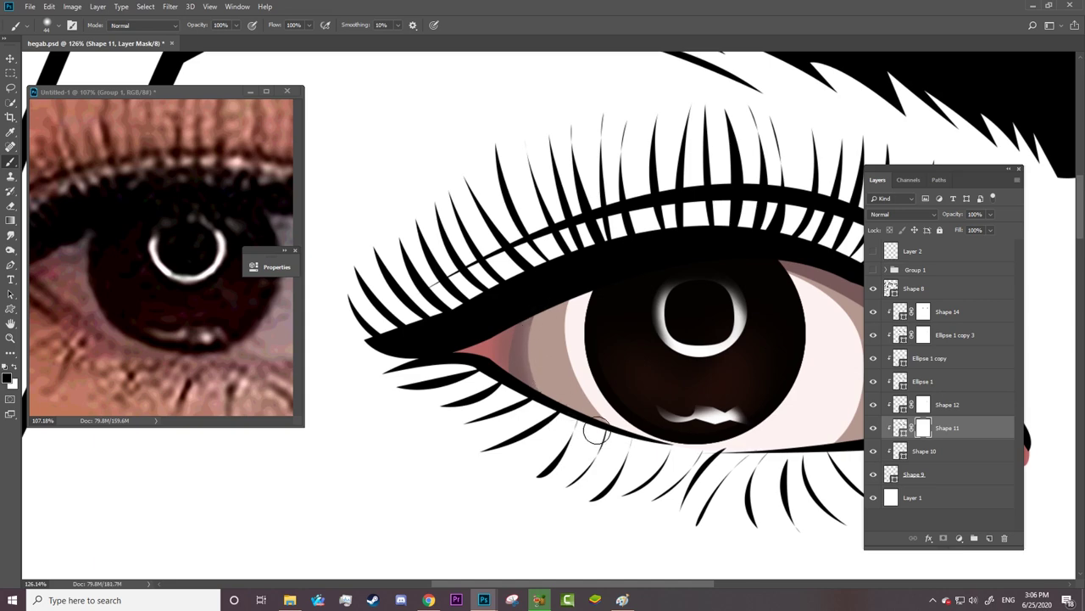
{"action": "left_click_drag", "start_coordinate": [597, 433], "coordinate": [477, 359]}
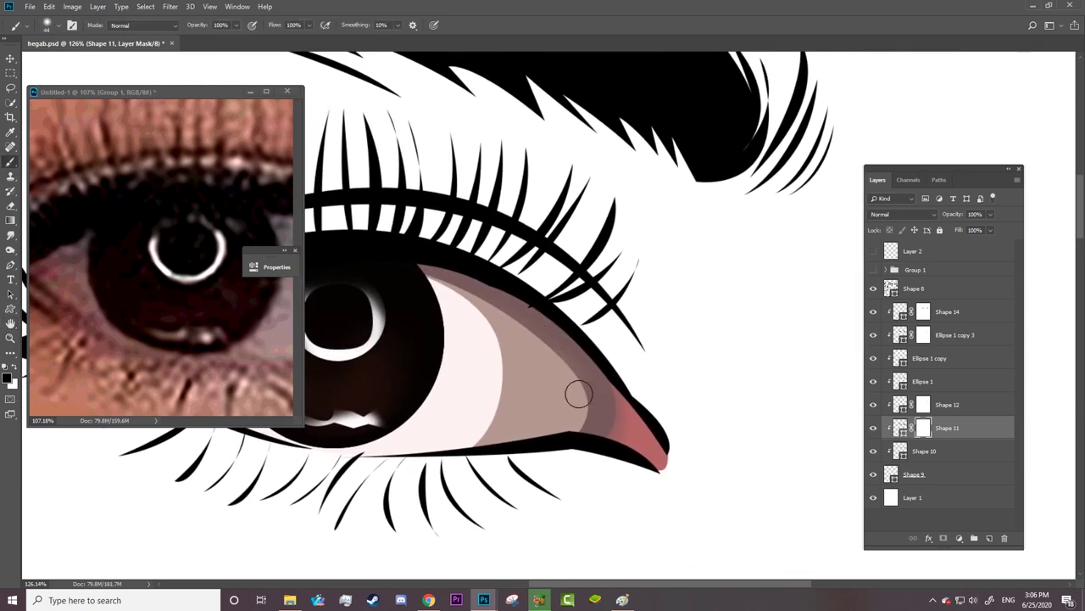
{"action": "left_click_drag", "start_coordinate": [576, 412], "coordinate": [557, 456]}
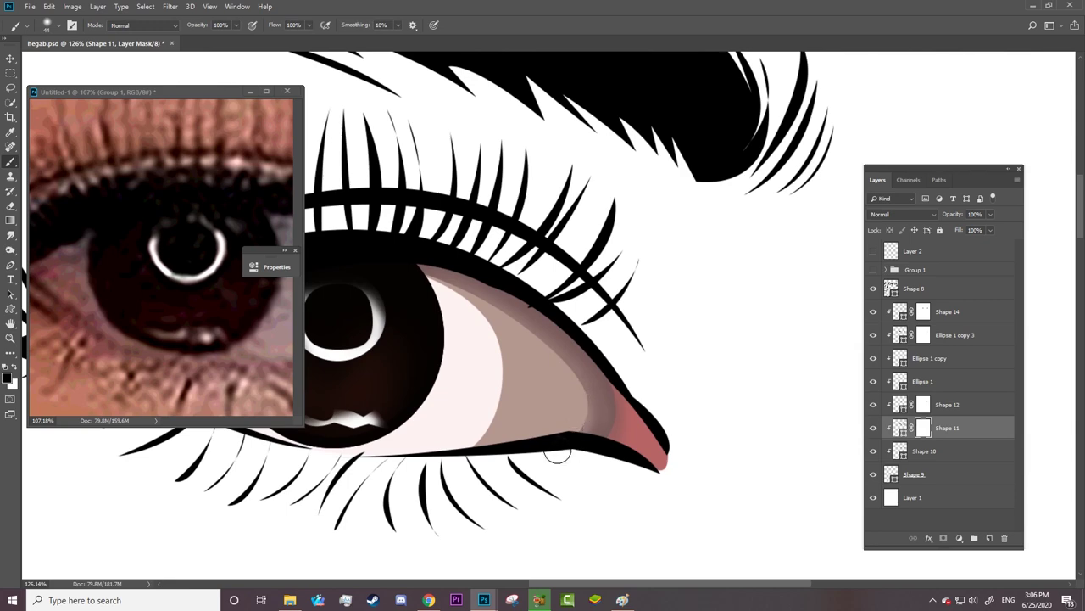
{"action": "left_click_drag", "start_coordinate": [351, 380], "coordinate": [501, 442]}
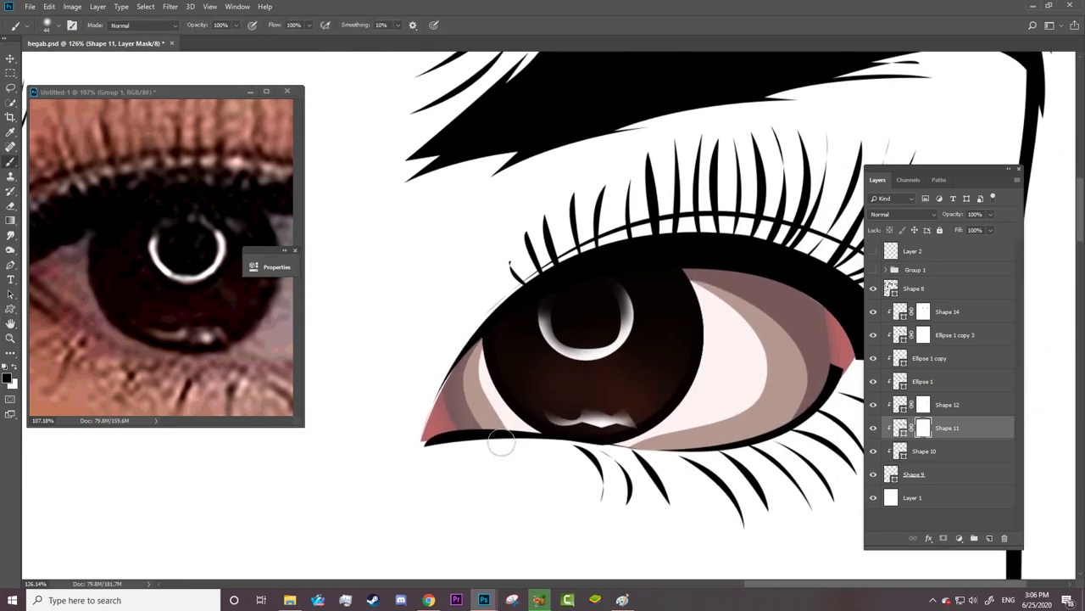
{"action": "left_click_drag", "start_coordinate": [670, 279], "coordinate": [780, 339]}
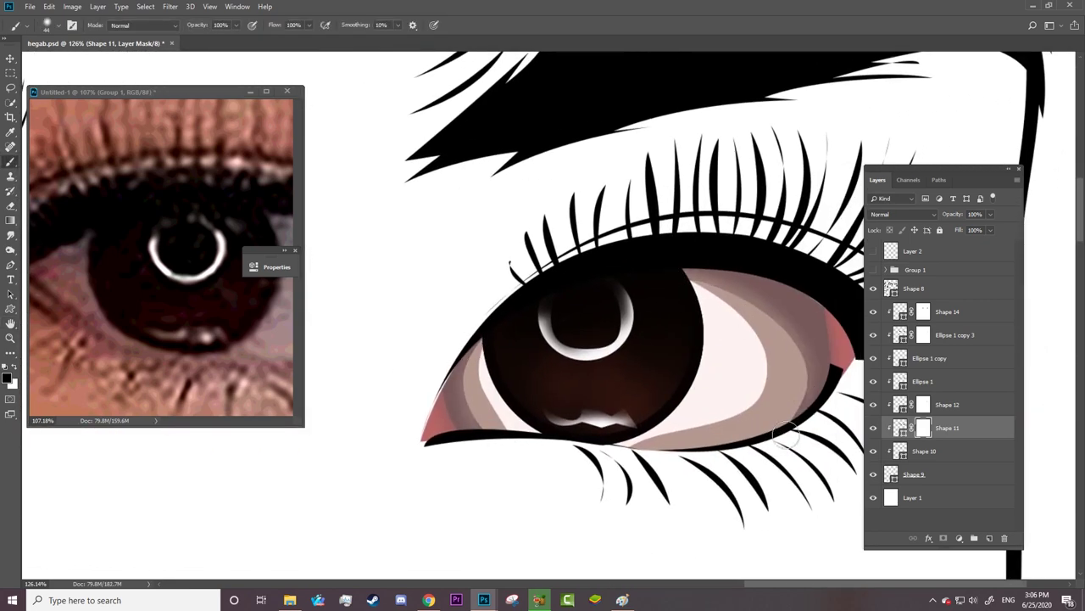
- Toggle the shading layers' visibility to compare them, starting from Shape 10
{"action": "left_click", "coordinate": [929, 452]}
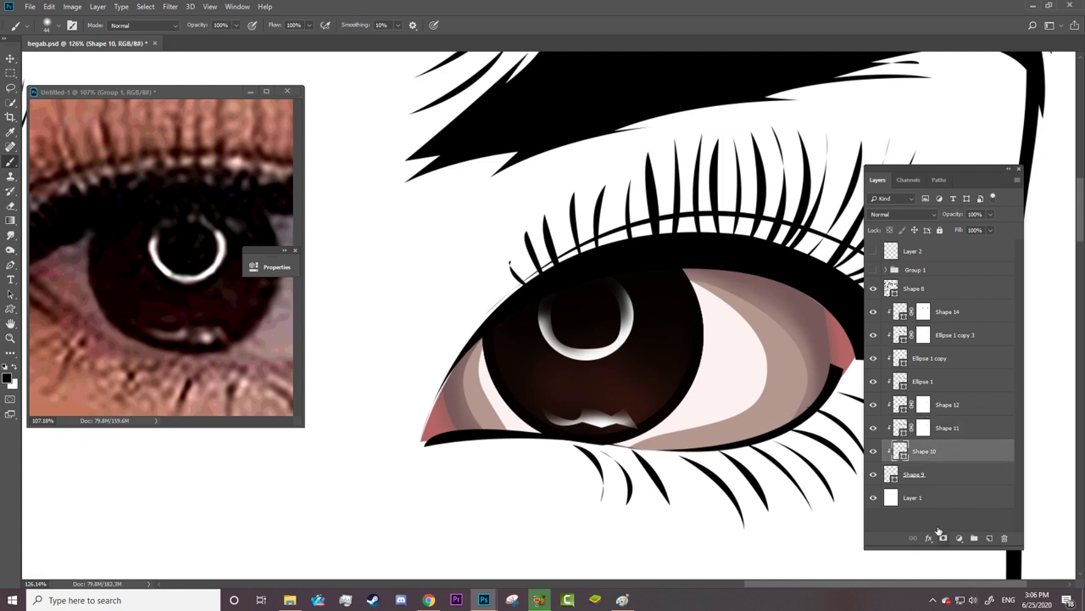
{"action": "left_click", "coordinate": [873, 451]}
{"action": "left_click", "coordinate": [874, 428]}
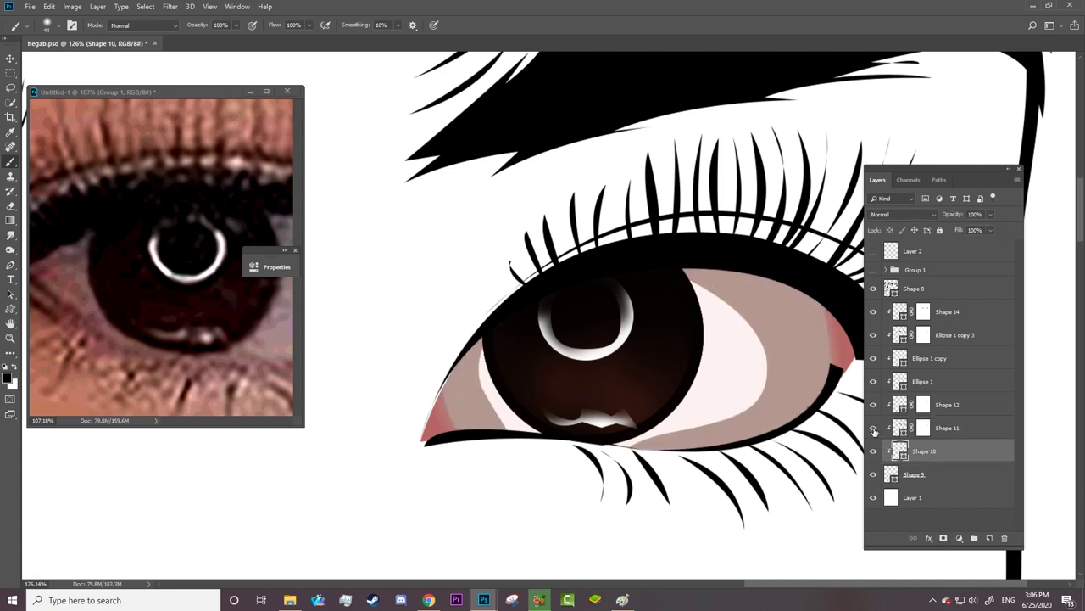
{"action": "left_click", "coordinate": [874, 404]}
{"action": "left_click", "coordinate": [873, 381]}
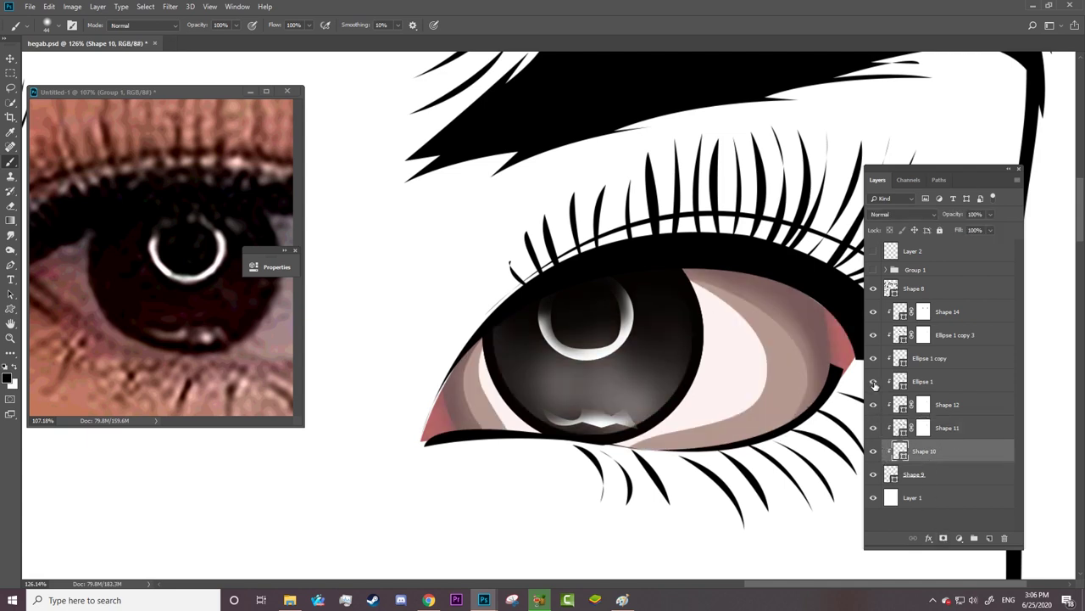
{"action": "left_click", "coordinate": [873, 405]}
{"action": "left_click", "coordinate": [874, 405]}
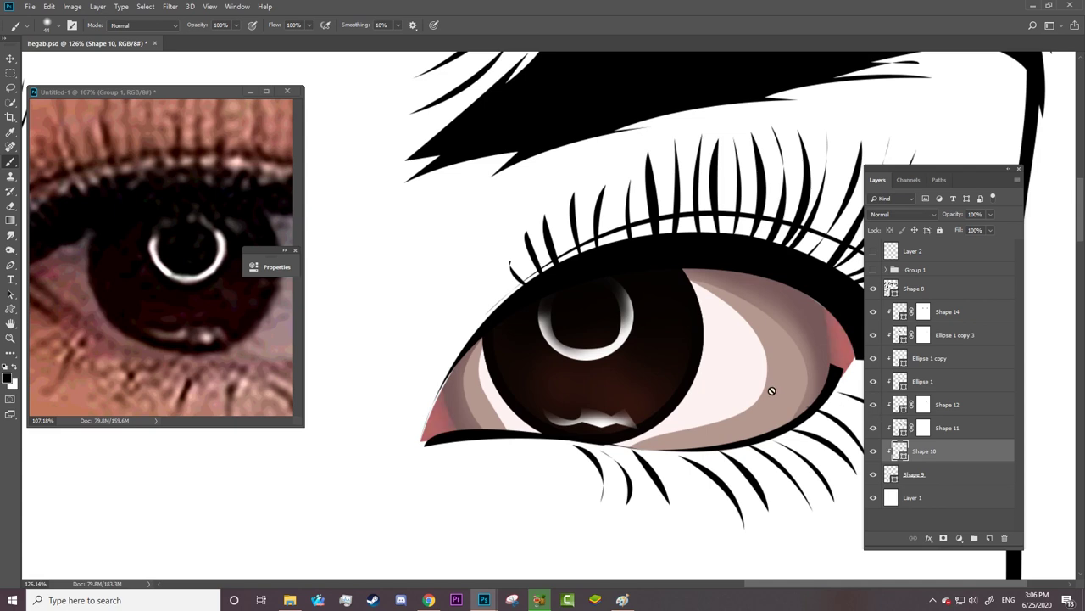
- Add a layer mask to Shape 10 and brush around the eye's outer corner
{"action": "key", "text": "a"}
{"action": "left_click", "coordinate": [874, 454]}
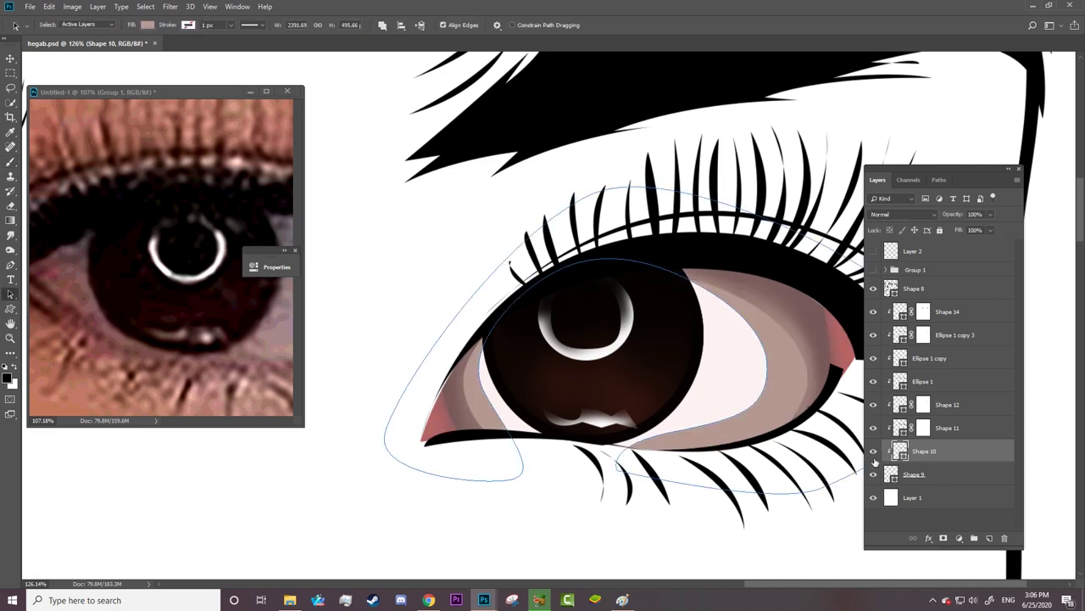
{"action": "left_click", "coordinate": [942, 538]}
{"action": "key", "text": "b"}
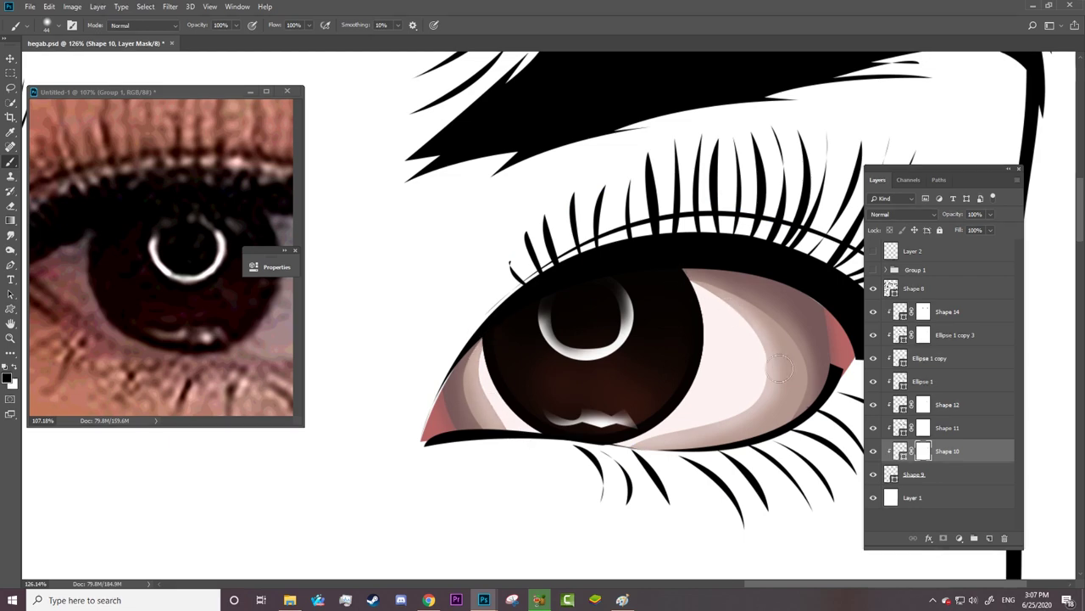
{"action": "left_click_drag", "start_coordinate": [550, 413], "coordinate": [845, 416]}
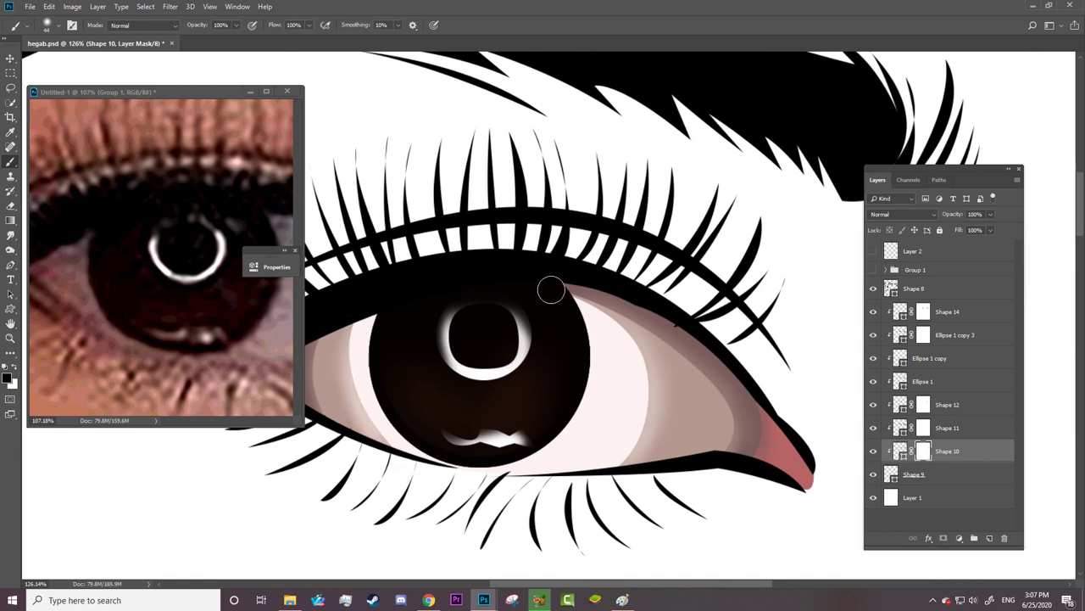
- Target Shape 11's mask, save the file, and zoom out to the whole portrait
{"action": "left_click", "coordinate": [931, 431]}
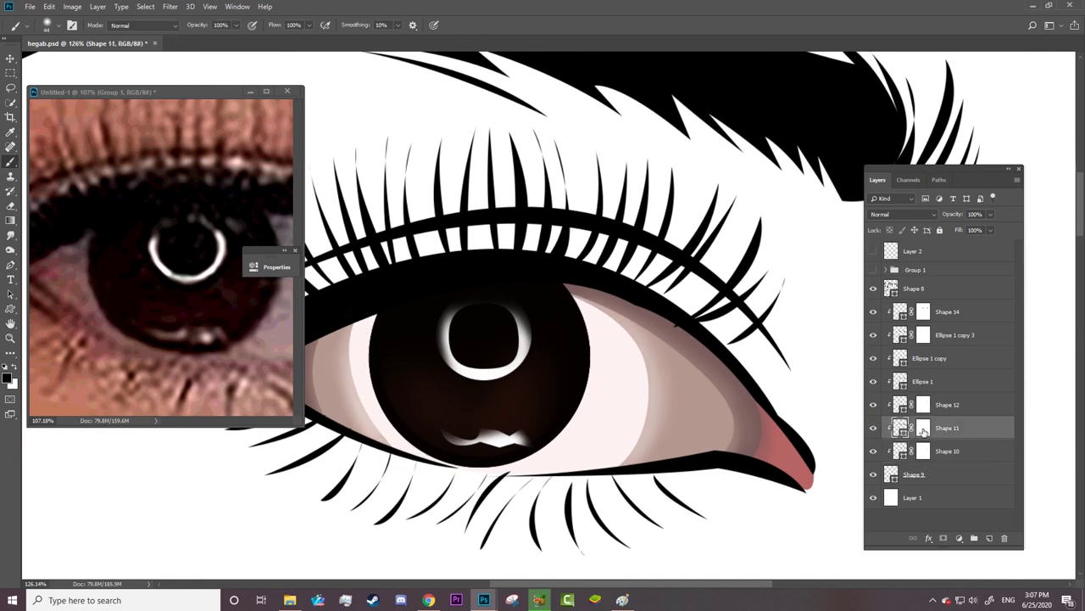
{"action": "left_click", "coordinate": [923, 428]}
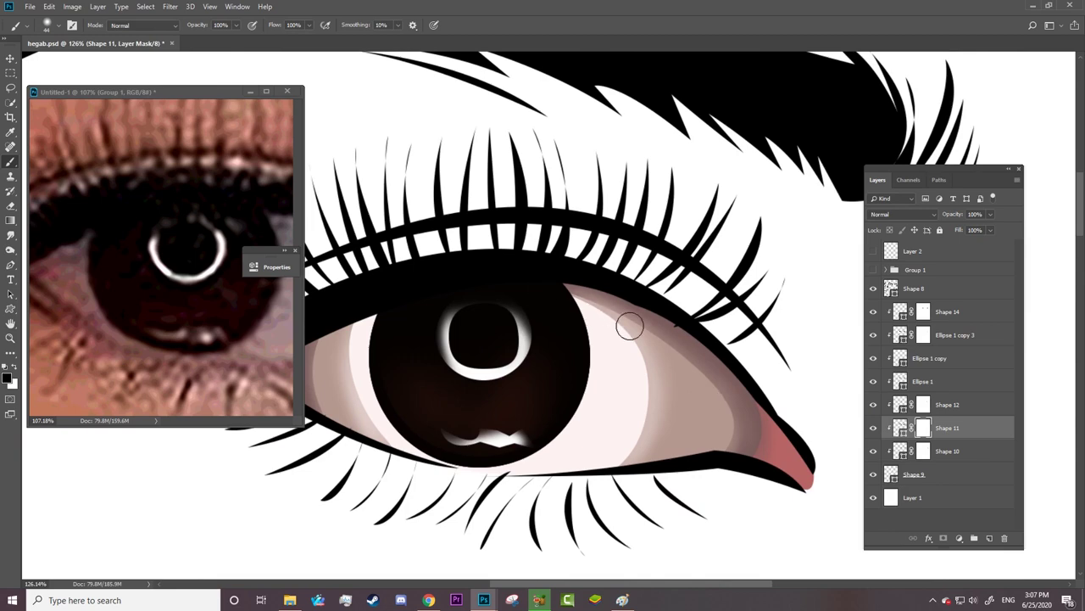
{"action": "scroll", "coordinate": [432, 424], "scroll_direction": "left", "scroll_amount": 3}
{"action": "scroll", "coordinate": [489, 326], "scroll_direction": "left", "scroll_amount": 2}
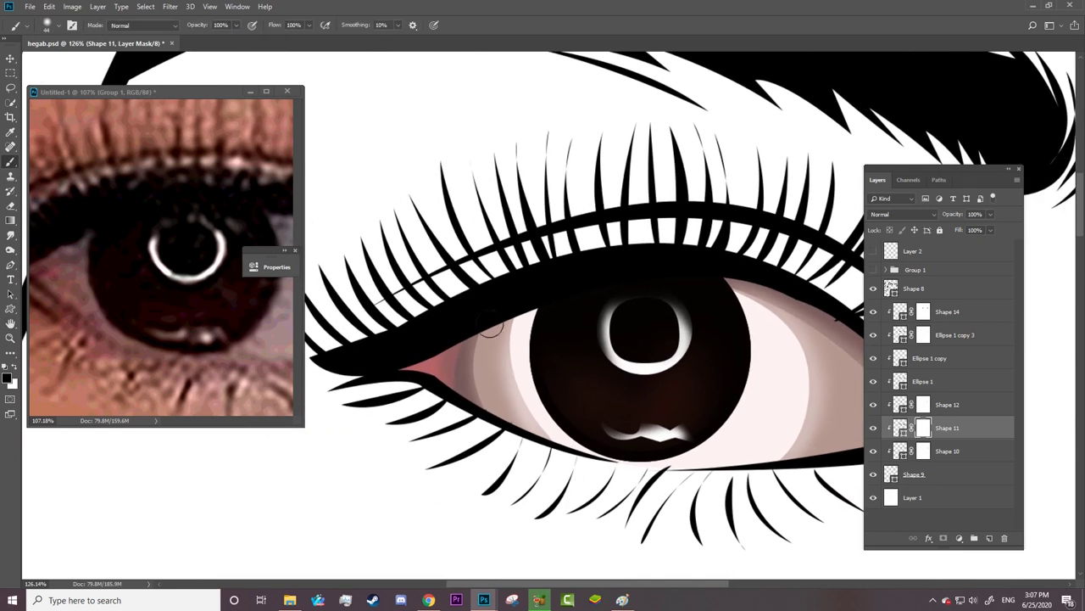
{"action": "key", "text": "z"}
{"action": "mouse_move", "coordinate": [526, 450]}
{"action": "left_mouse_down"}
{"action": "mouse_move", "coordinate": [694, 283]}
{"action": "mouse_move", "coordinate": [485, 339]}
{"action": "left_mouse_up"}
{"action": "key", "text": "ctrl+s"}
{"action": "left_click_drag", "start_coordinate": [221, 364], "coordinate": [93, 366]}
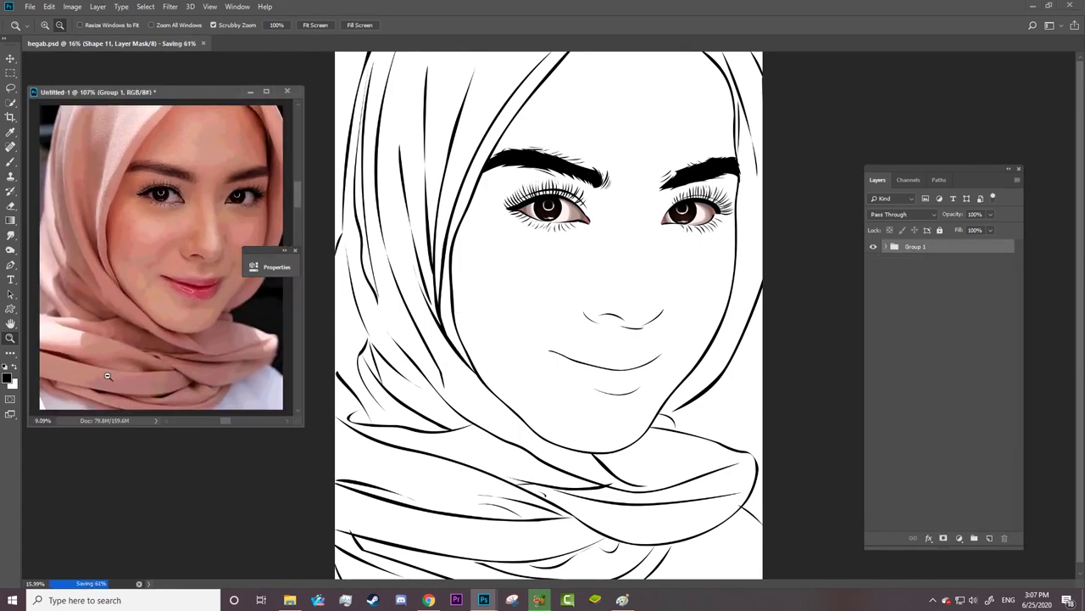
- Zoom the reference photo out, then into the lips, and return to the portrait
{"action": "left_click", "coordinate": [274, 193], "text": "alt"}
{"action": "left_click_drag", "start_coordinate": [222, 295], "coordinate": [248, 310]}
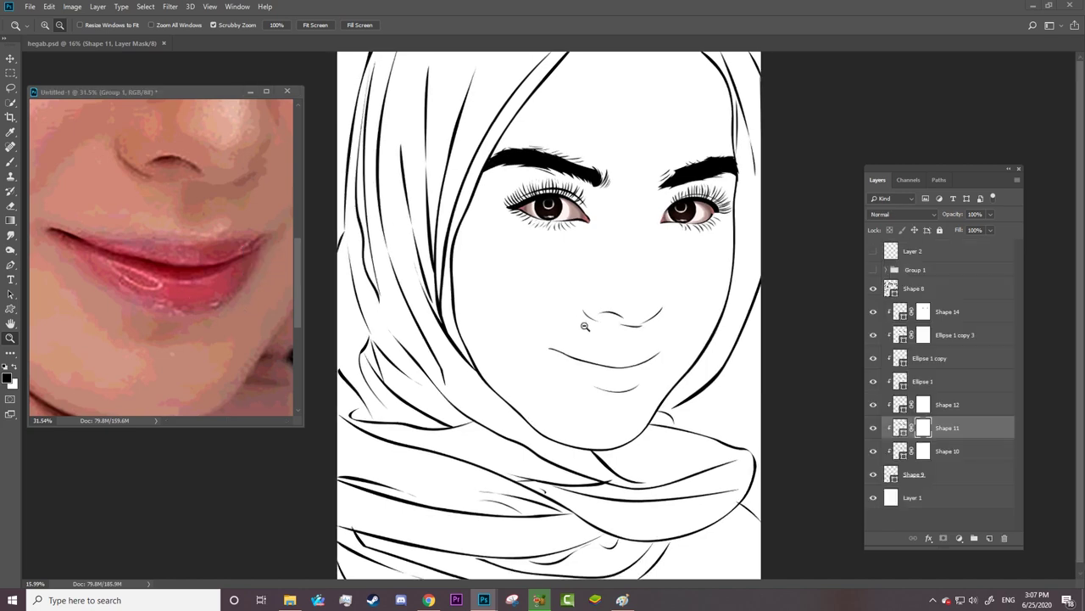
{"action": "mouse_move", "coordinate": [679, 371]}
{"action": "left_mouse_down"}
{"action": "mouse_move", "coordinate": [641, 371]}
{"action": "mouse_move", "coordinate": [843, 384]}
{"action": "left_mouse_up"}
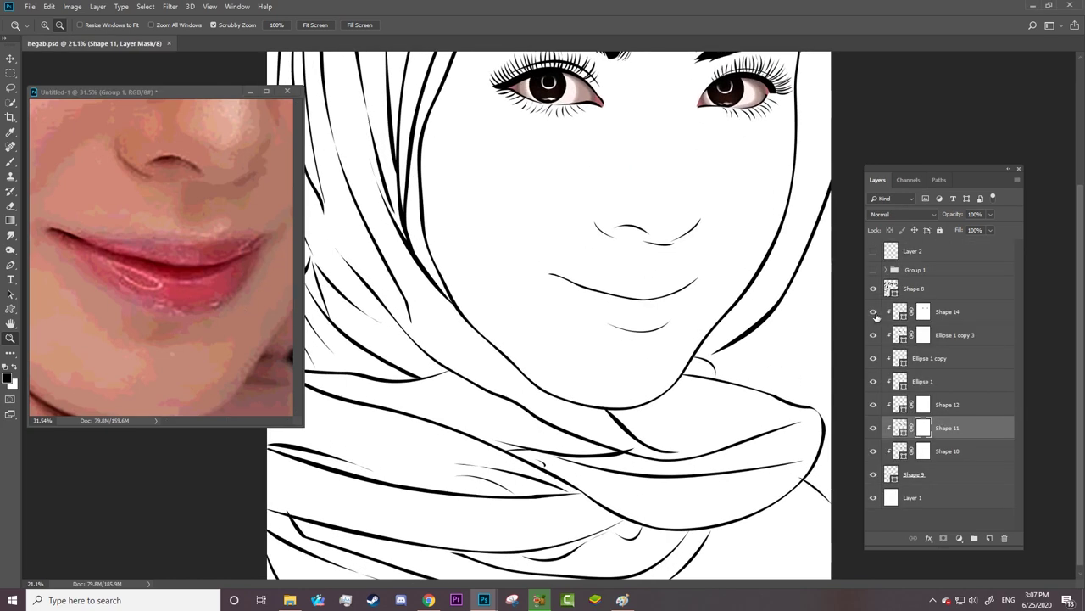